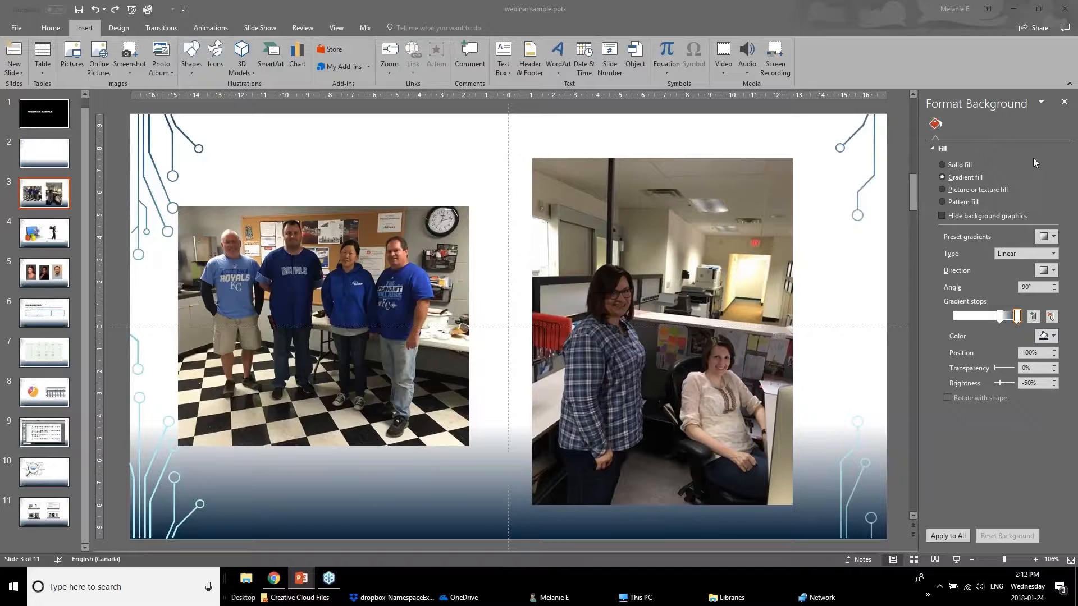
Close the background formatting and brighten the group photo on slide 3 with the Brightness +40%, Contrast 0% correction.
{"action": "left_click", "coordinate": [1063, 102]}
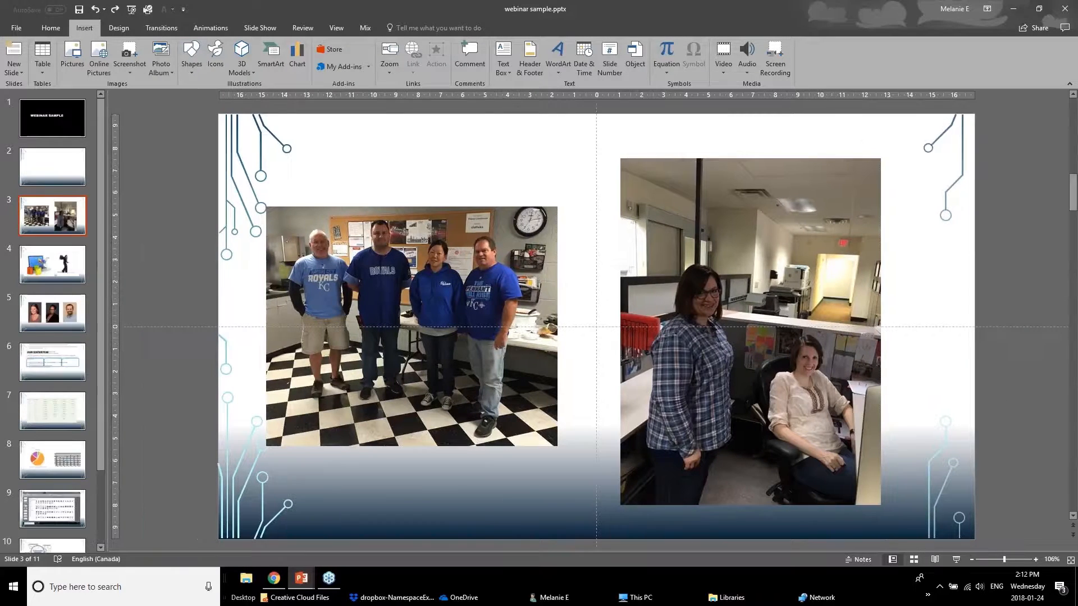
{"action": "left_click", "coordinate": [427, 295]}
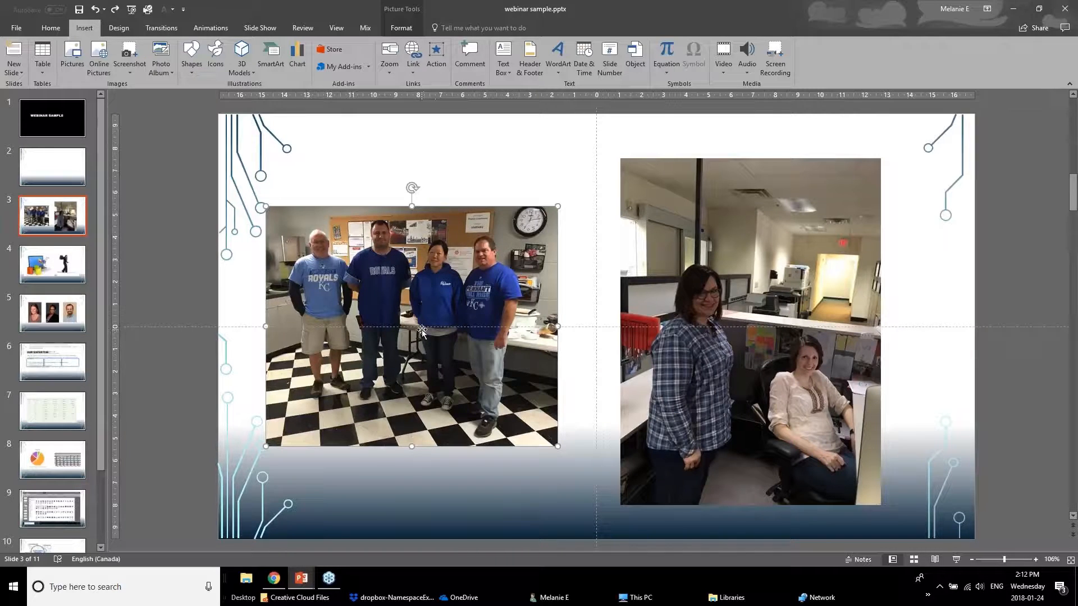
{"action": "left_click", "coordinate": [405, 10]}
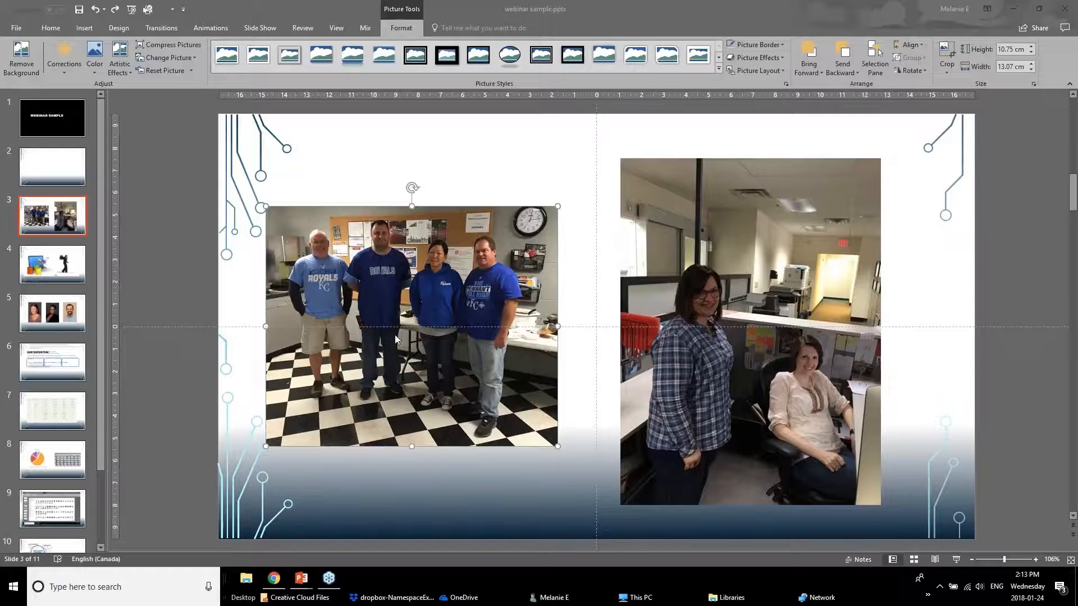
{"action": "left_click", "coordinate": [63, 65]}
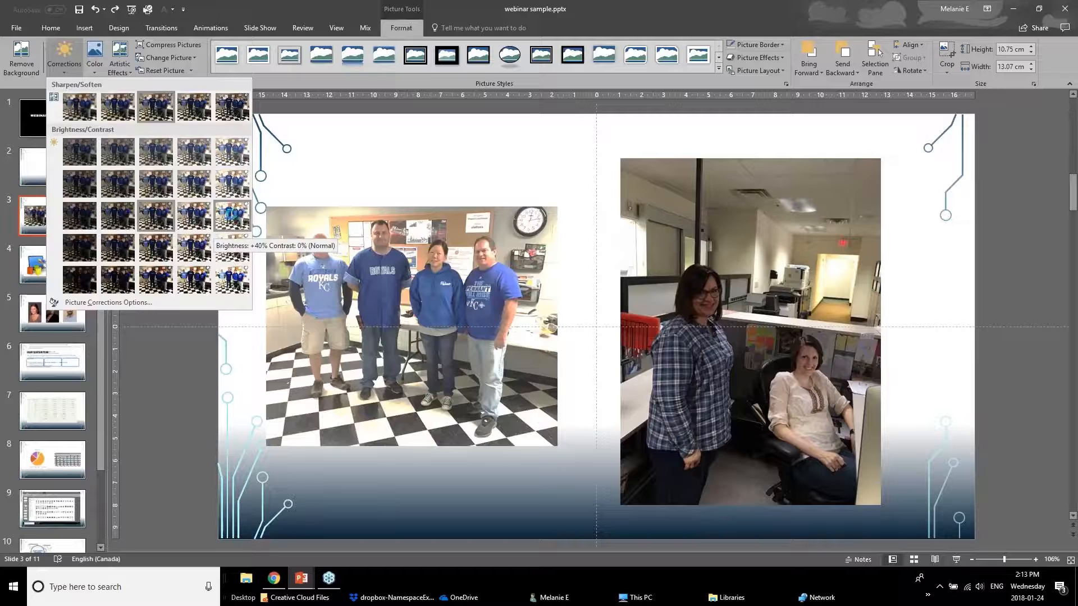
{"action": "left_click", "coordinate": [233, 217]}
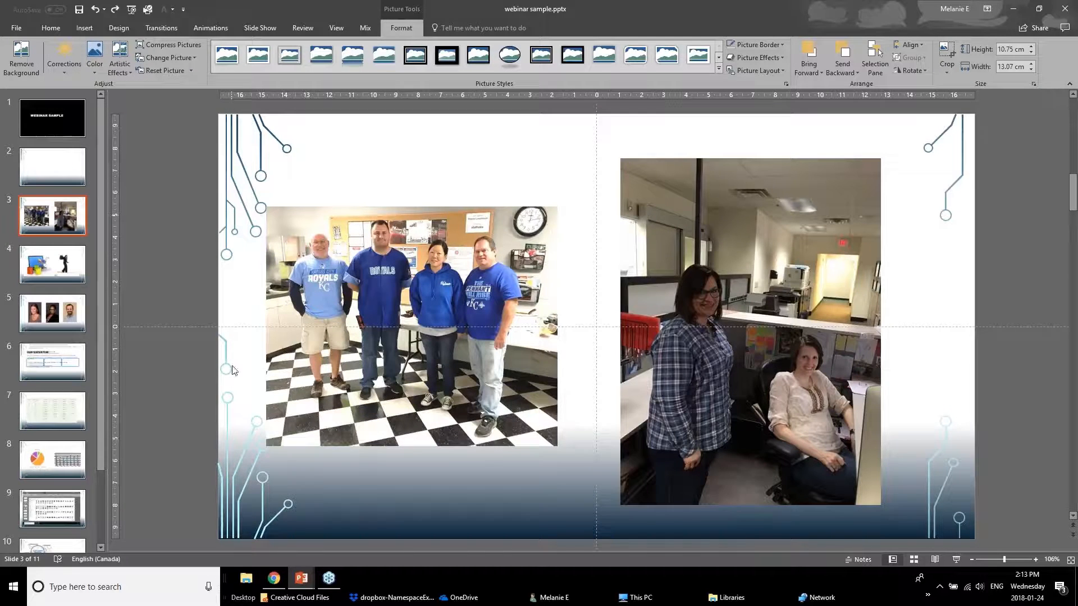
{"action": "left_click", "coordinate": [203, 373]}
Reduce the group photo's color saturation to 33%.
{"action": "left_click", "coordinate": [418, 345]}
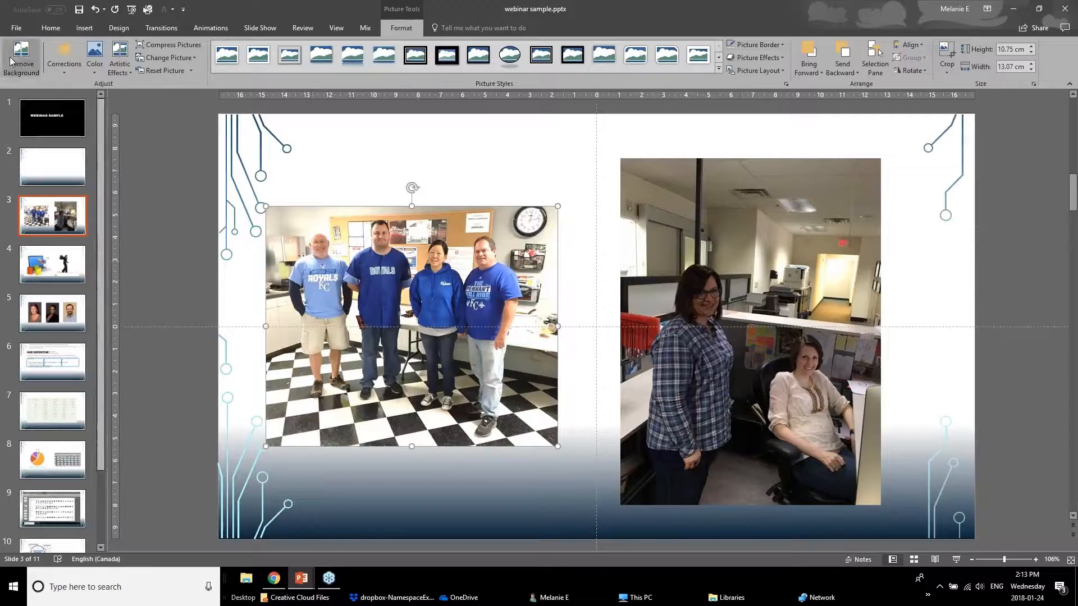
{"action": "left_click", "coordinate": [94, 56]}
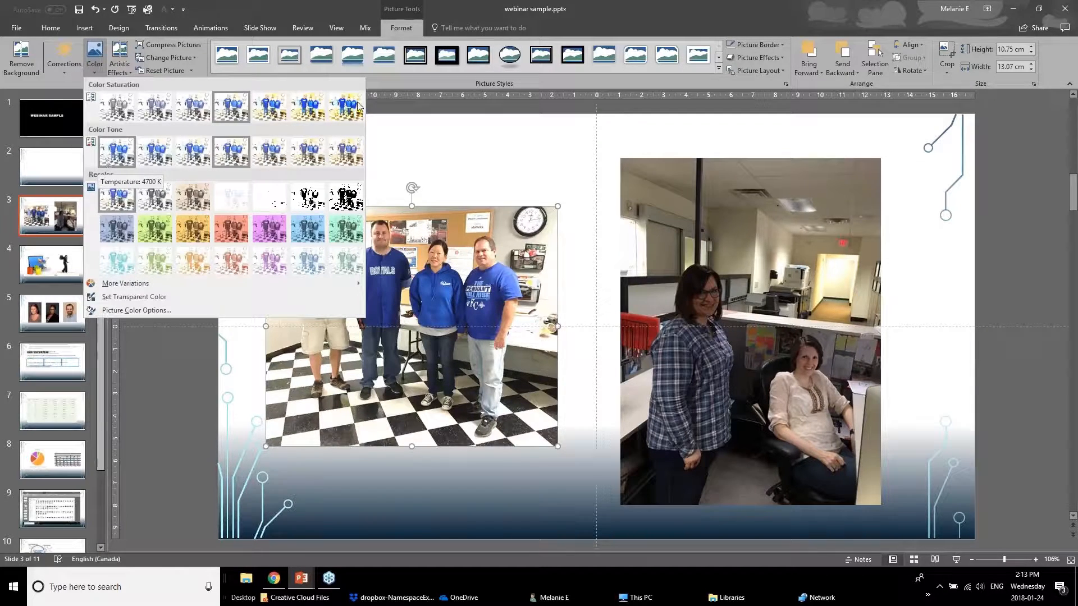
{"action": "left_click", "coordinate": [152, 110]}
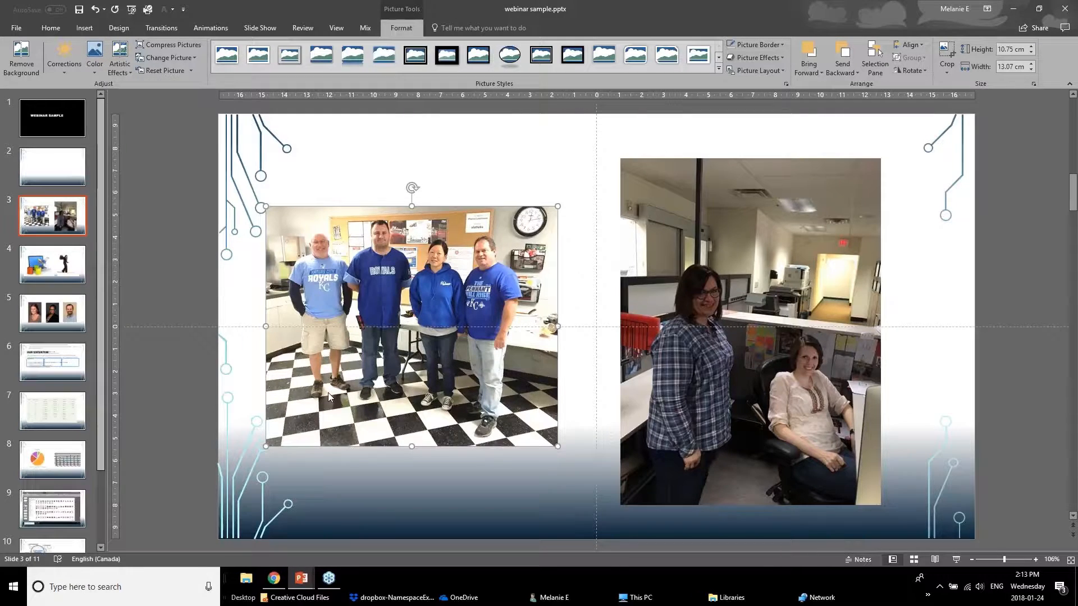
{"action": "left_click", "coordinate": [181, 398]}
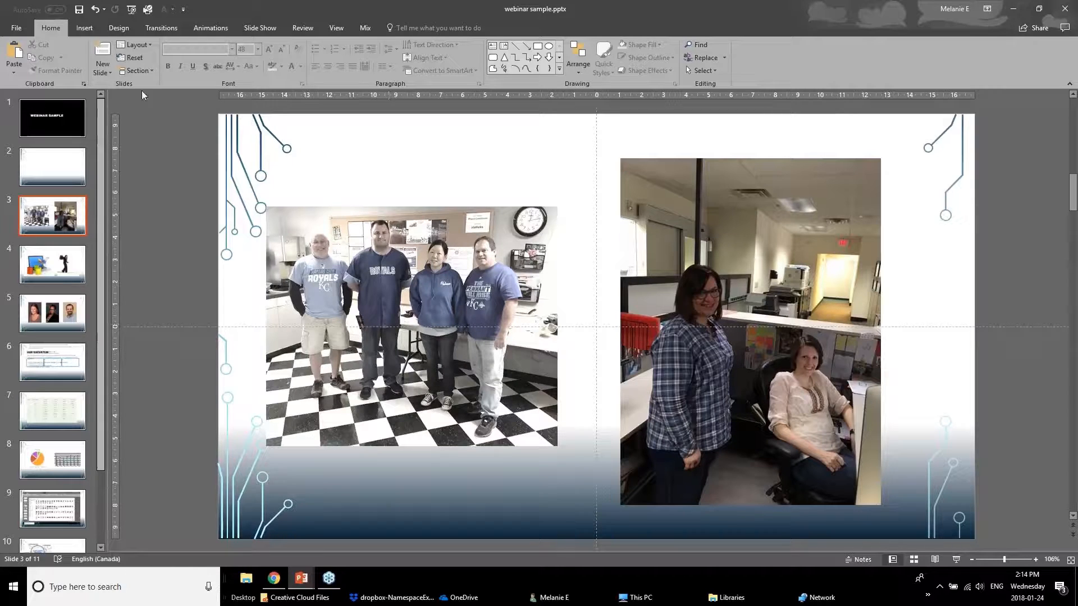
Brighten the office photo of the two women with a brightness correction preset that keeps the contrast normal.
{"action": "left_click", "coordinate": [376, 317]}
{"action": "left_click", "coordinate": [758, 319]}
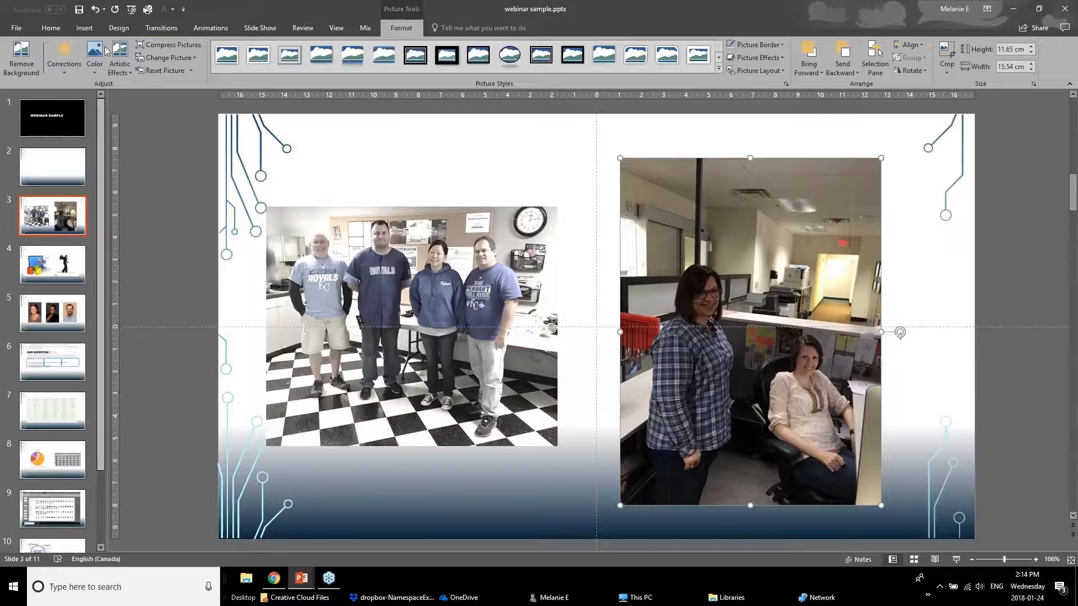
{"action": "left_click", "coordinate": [51, 70]}
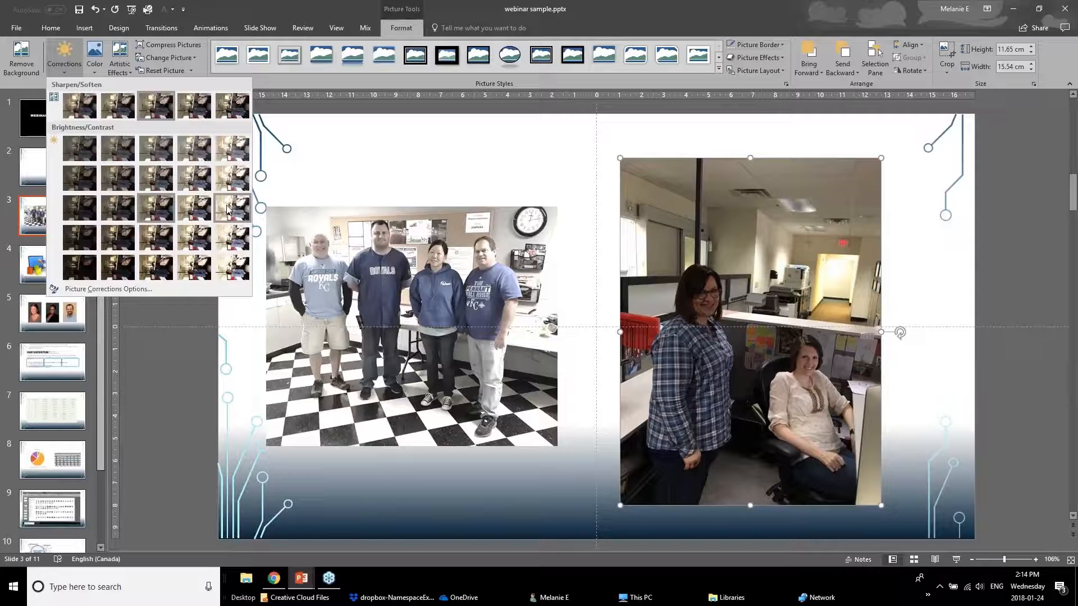
{"action": "left_click", "coordinate": [187, 206]}
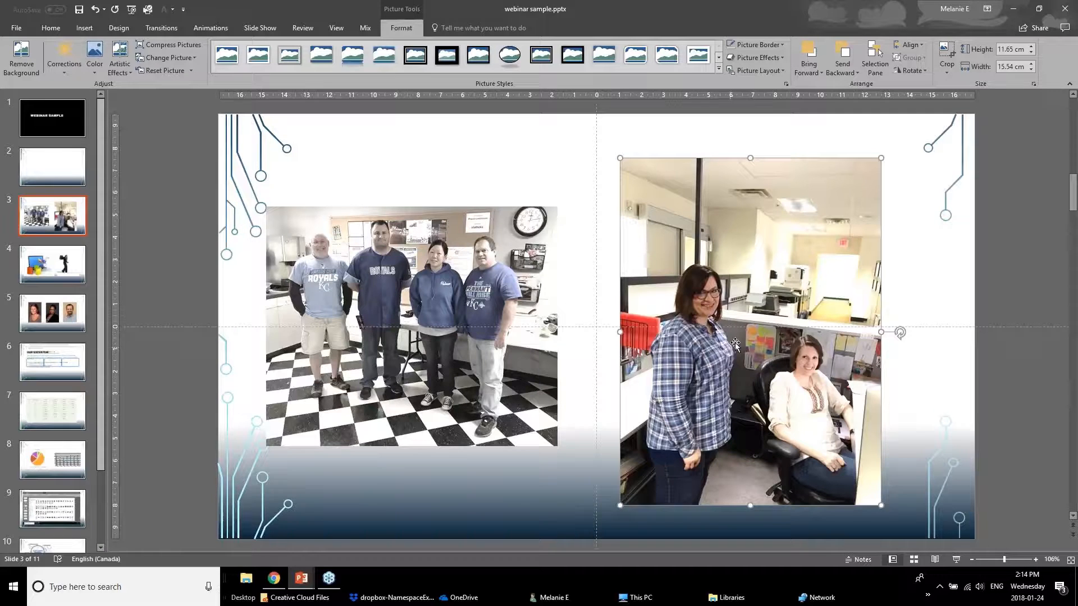
Crop the ceiling, floor and left side off the photo of the two women, leaving about 9.95 by 7.9 cm.
{"action": "left_click", "coordinate": [949, 57]}
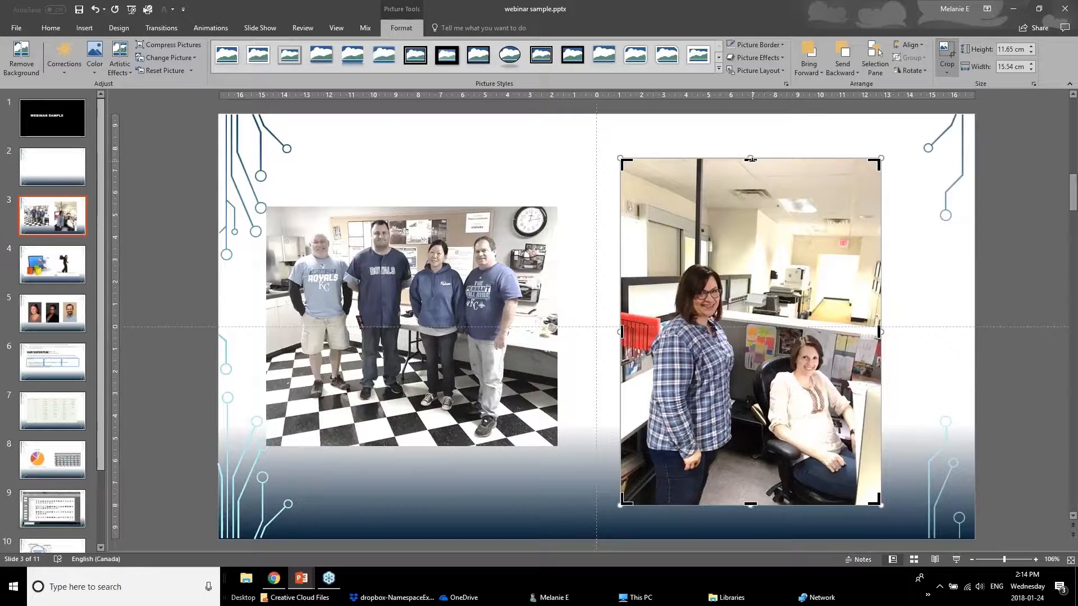
{"action": "left_click_drag", "start_coordinate": [751, 160], "coordinate": [750, 260]}
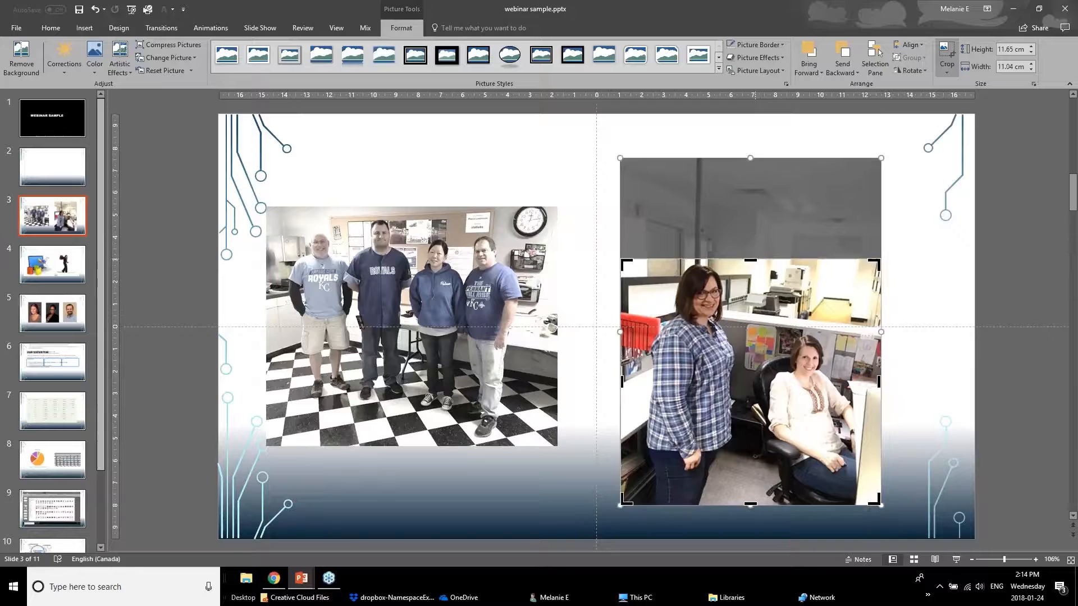
{"action": "left_click_drag", "start_coordinate": [751, 505], "coordinate": [752, 435]}
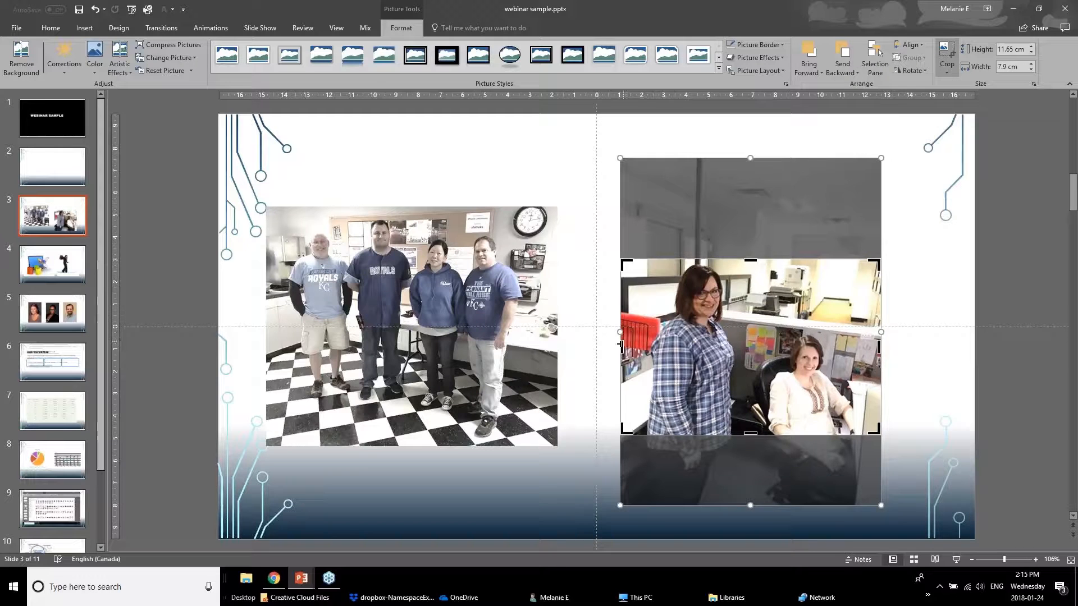
{"action": "left_click_drag", "start_coordinate": [619, 337], "coordinate": [657, 336]}
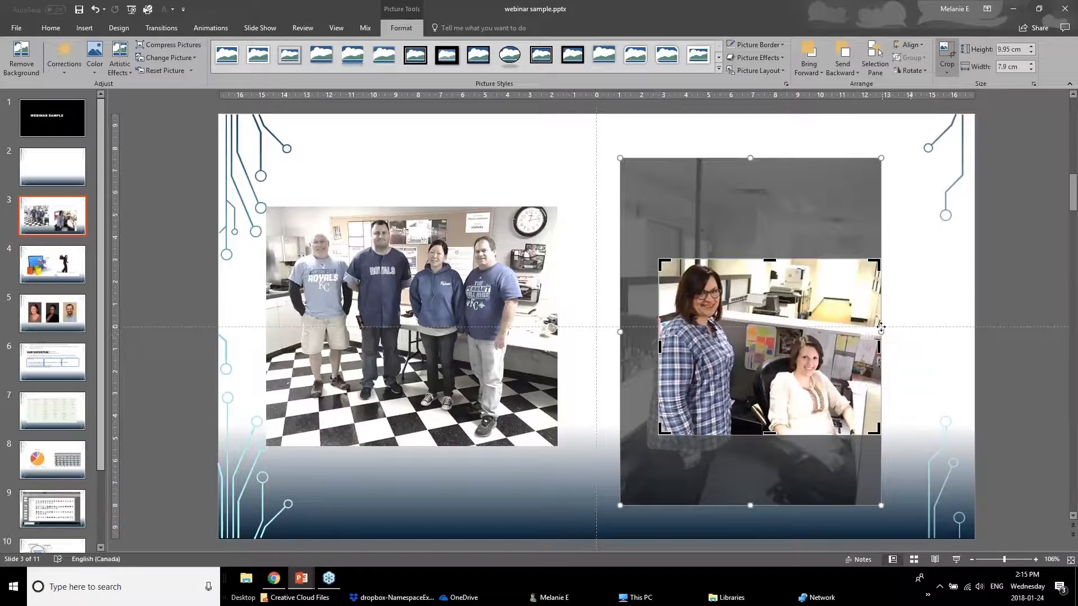
{"action": "mouse_move", "coordinate": [876, 331]}
{"action": "left_mouse_down"}
{"action": "mouse_move", "coordinate": [857, 339]}
{"action": "mouse_move", "coordinate": [875, 343]}
{"action": "left_mouse_up"}
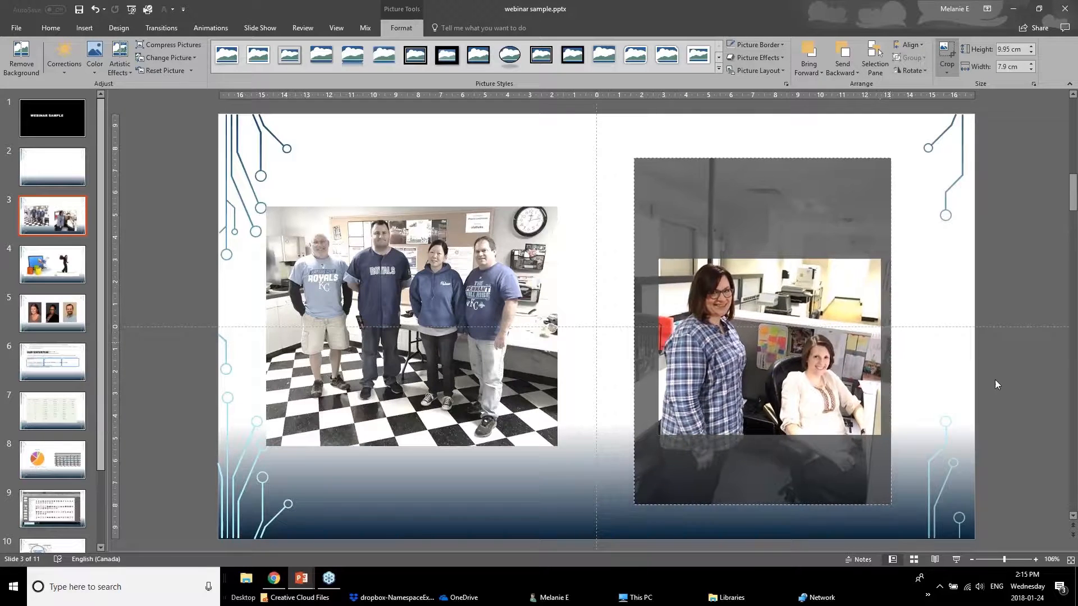
{"action": "left_click", "coordinate": [963, 388]}
Enlarge the cropped photo of the two women to about 11.37 by 9.03 cm and place it beside the group photo.
{"action": "left_click_drag", "start_coordinate": [831, 388], "coordinate": [796, 308]}
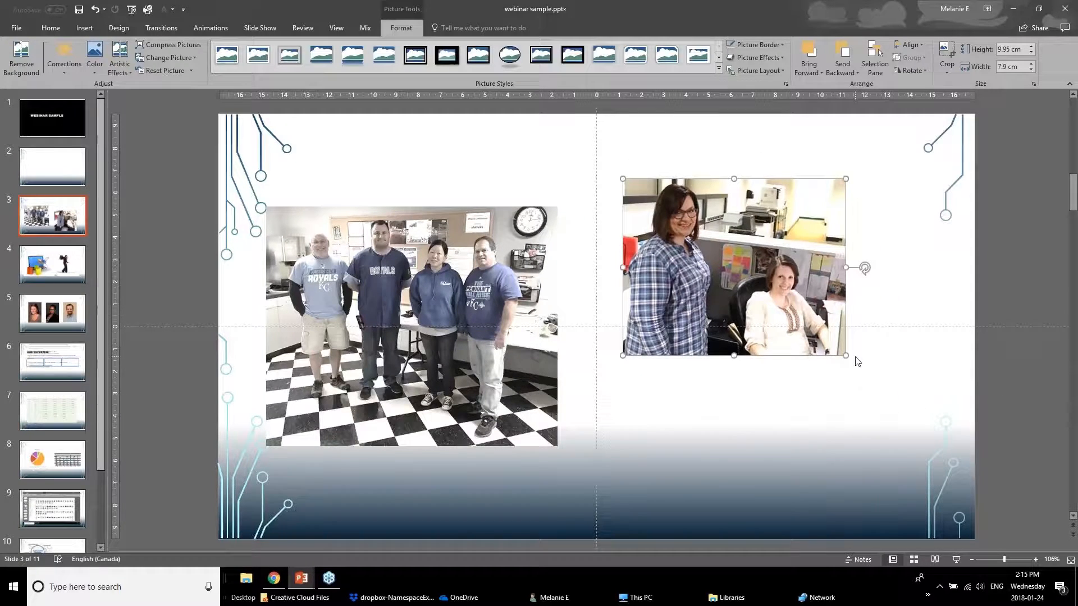
{"action": "left_click_drag", "start_coordinate": [846, 355], "coordinate": [877, 380]}
{"action": "left_click_drag", "start_coordinate": [822, 304], "coordinate": [842, 348]}
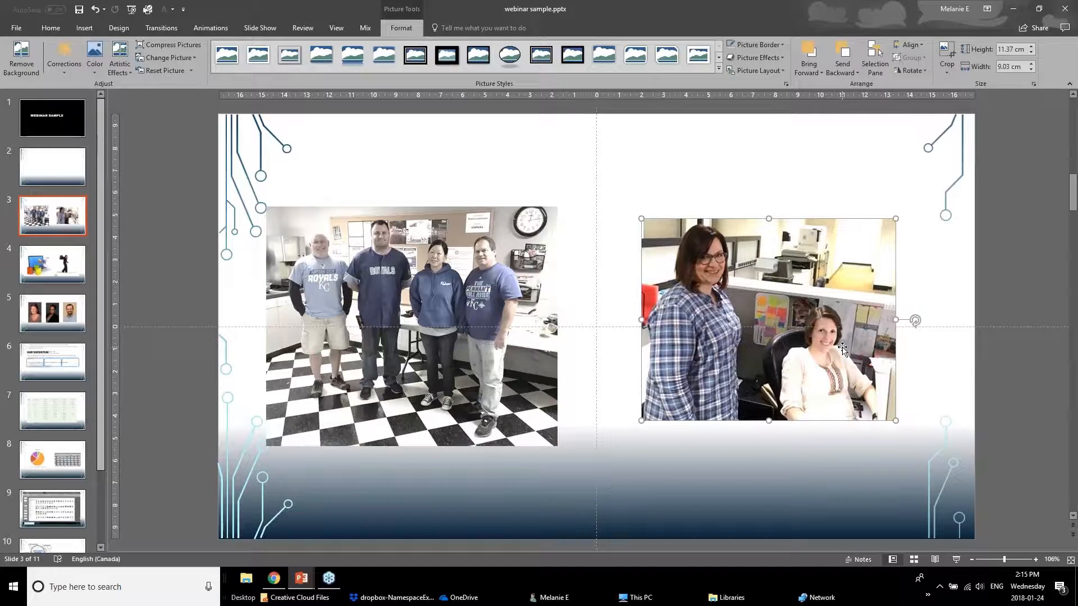
Crop the lower half off the group photo to a height of about 5.38 cm and move it slightly down.
{"action": "left_click", "coordinate": [471, 280]}
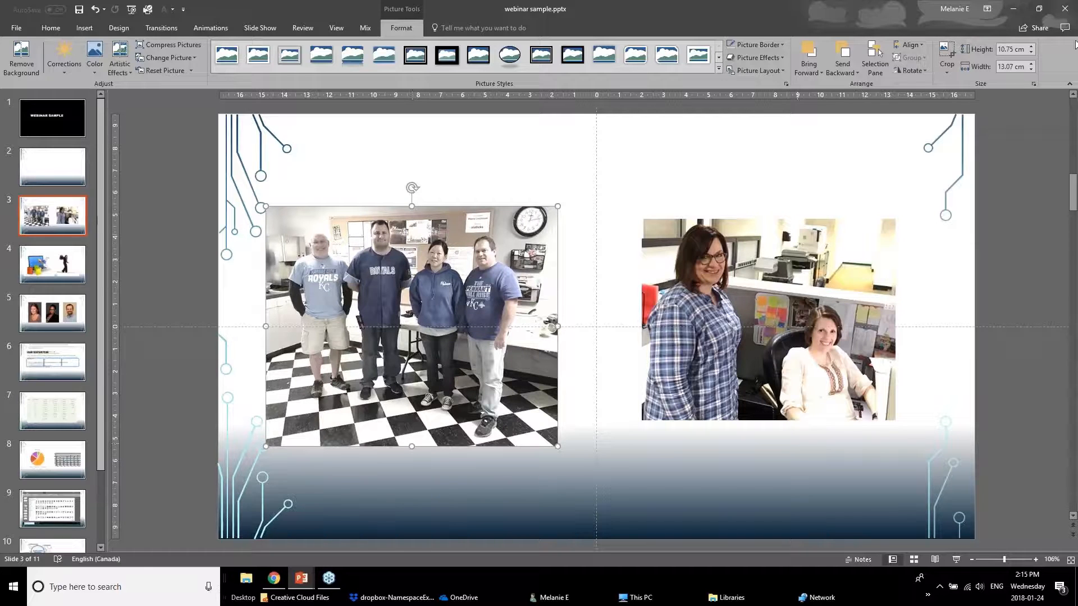
{"action": "left_click", "coordinate": [947, 54]}
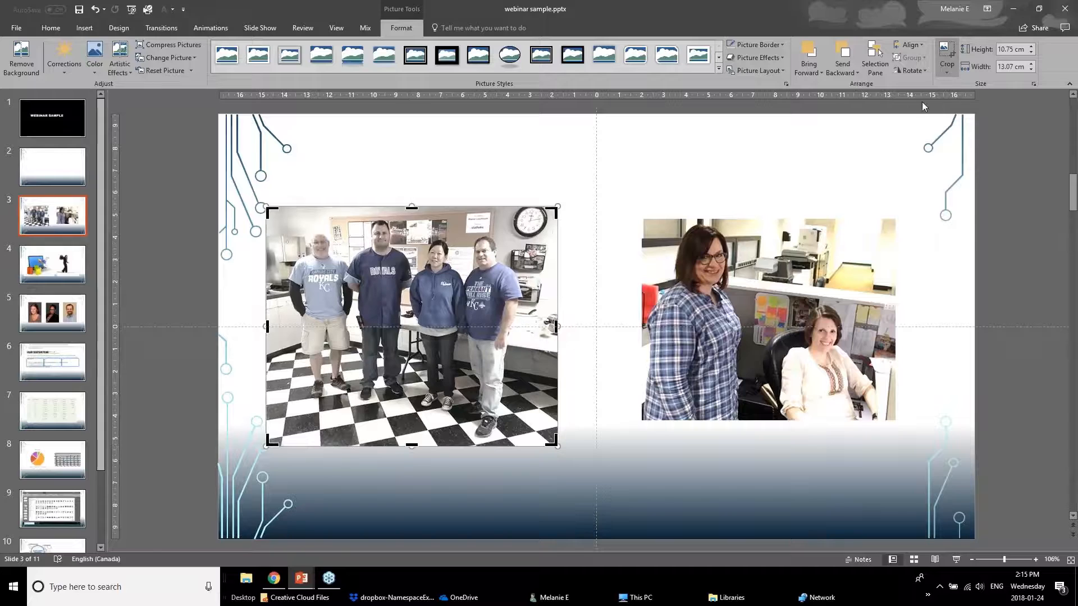
{"action": "left_click_drag", "start_coordinate": [411, 445], "coordinate": [425, 327]}
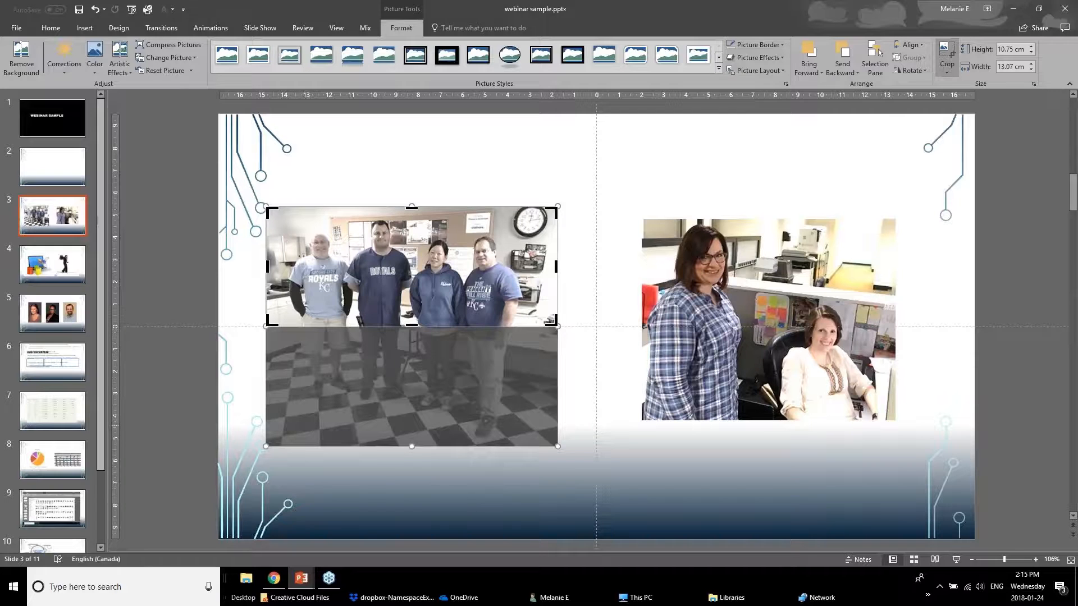
{"action": "left_click", "coordinate": [255, 254]}
{"action": "left_click", "coordinate": [407, 301]}
{"action": "left_click_drag", "start_coordinate": [407, 302], "coordinate": [410, 321]}
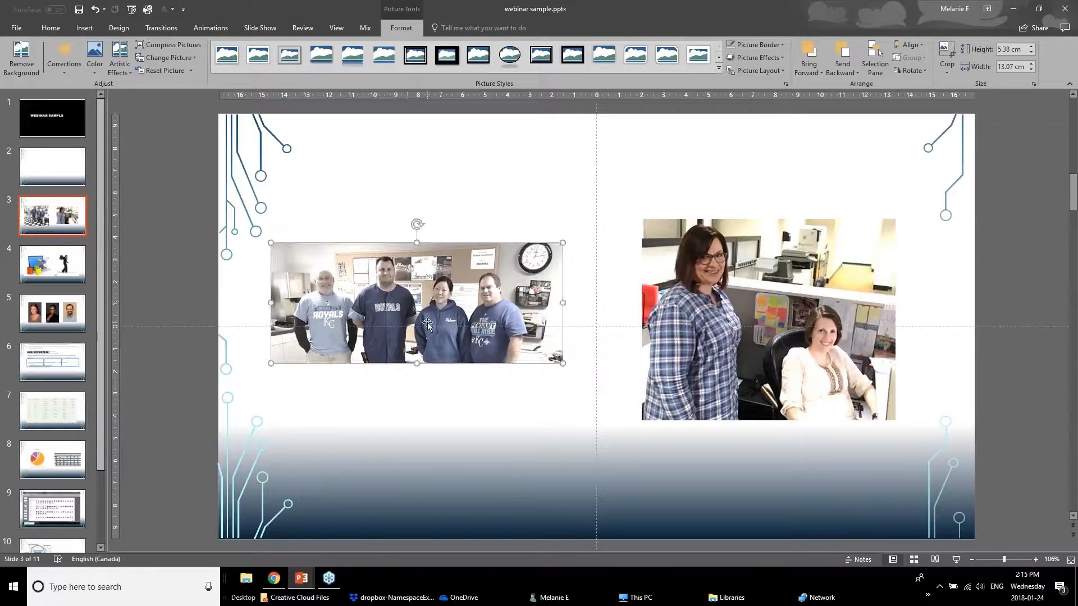
Reduce the color saturation of the two women's photo to 33% to match the group photo.
{"action": "key", "text": "Tab"}
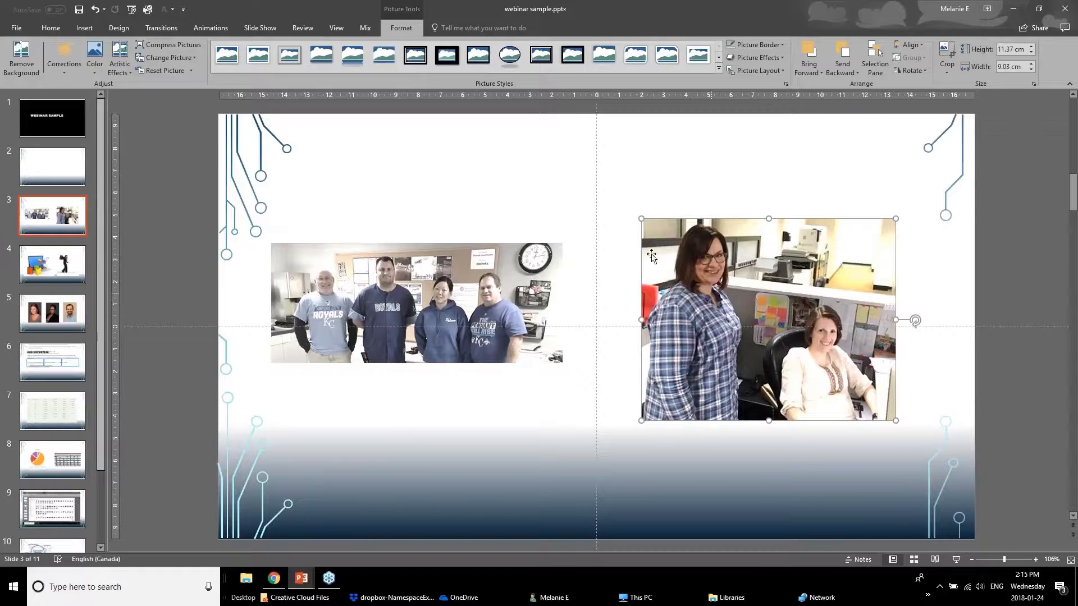
{"action": "left_click", "coordinate": [95, 58]}
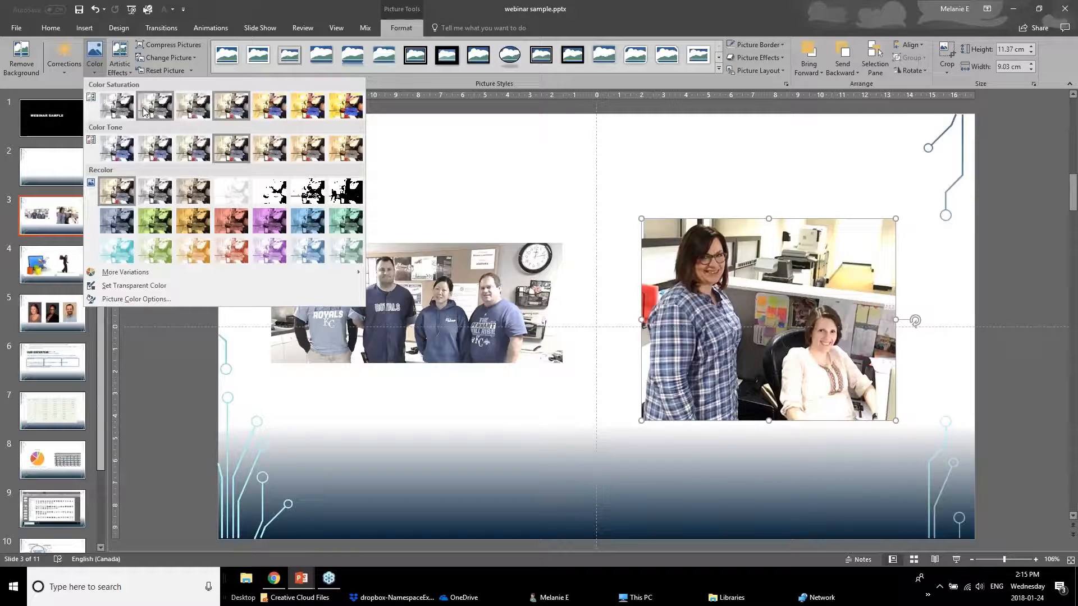
{"action": "left_click", "coordinate": [144, 111]}
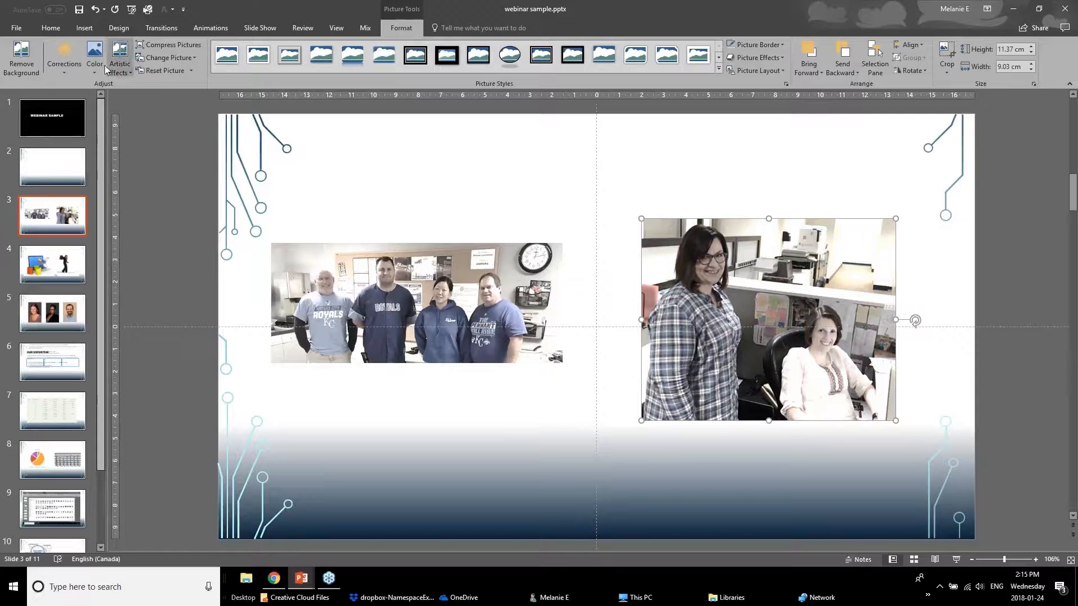
{"action": "left_click", "coordinate": [532, 397]}
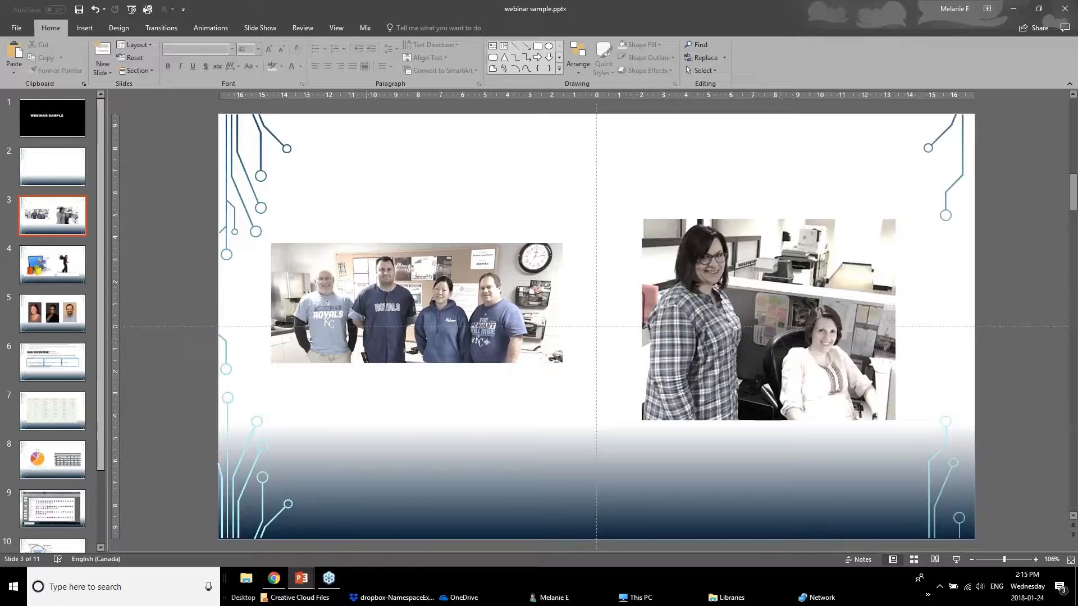
View the Removing Background slide in Powerpoint Webinar January 2018 v1.pptx, and return to webinar sample.pptx.
{"action": "mouse_move", "coordinate": [307, 585]}
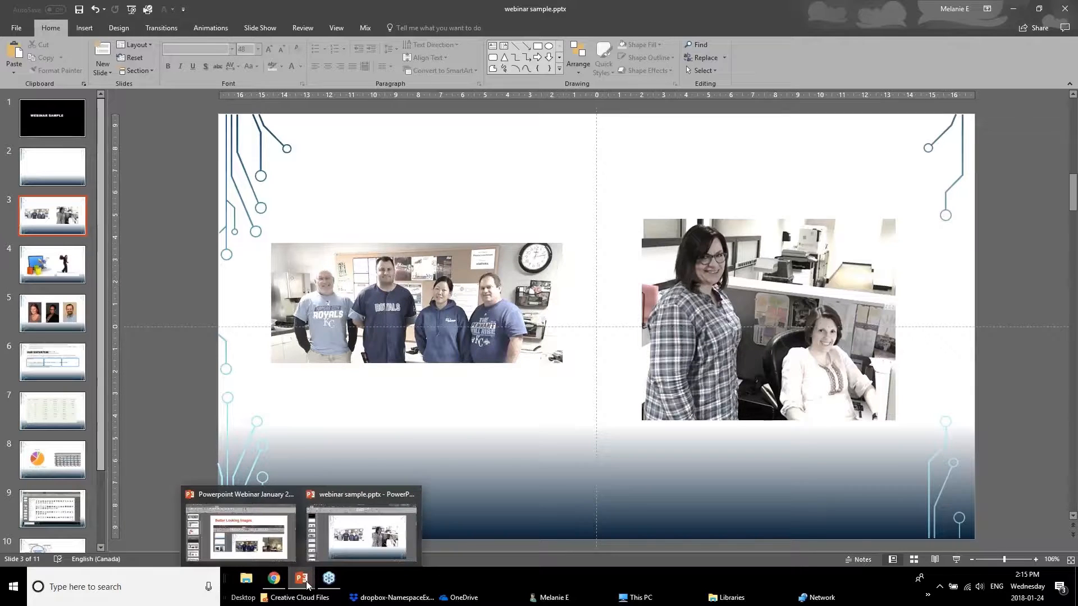
{"action": "left_click", "coordinate": [282, 548]}
{"action": "left_click", "coordinate": [31, 512]}
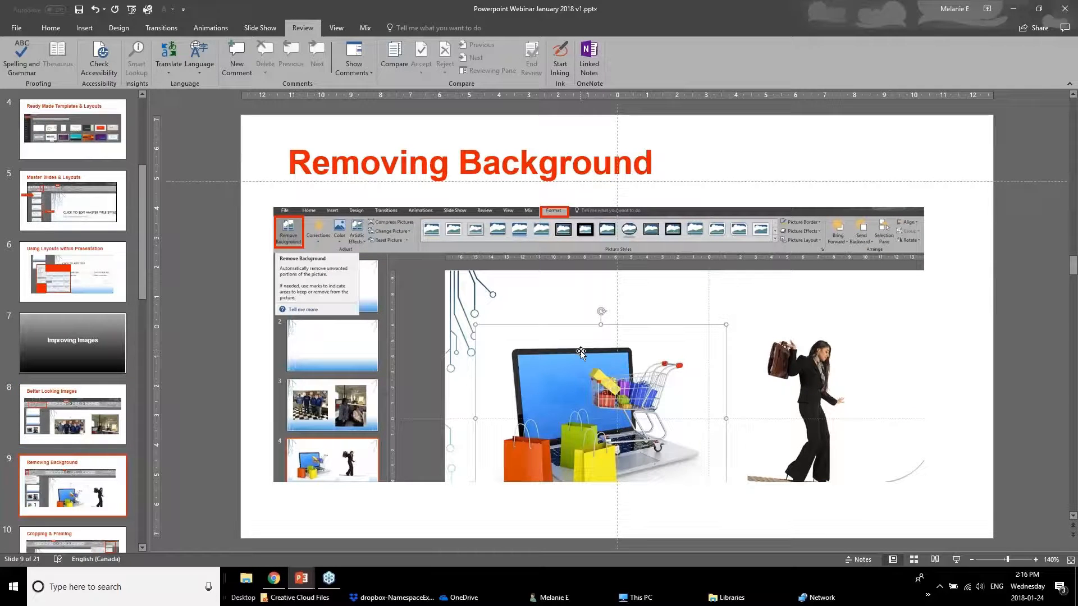
{"action": "left_click", "coordinate": [295, 580]}
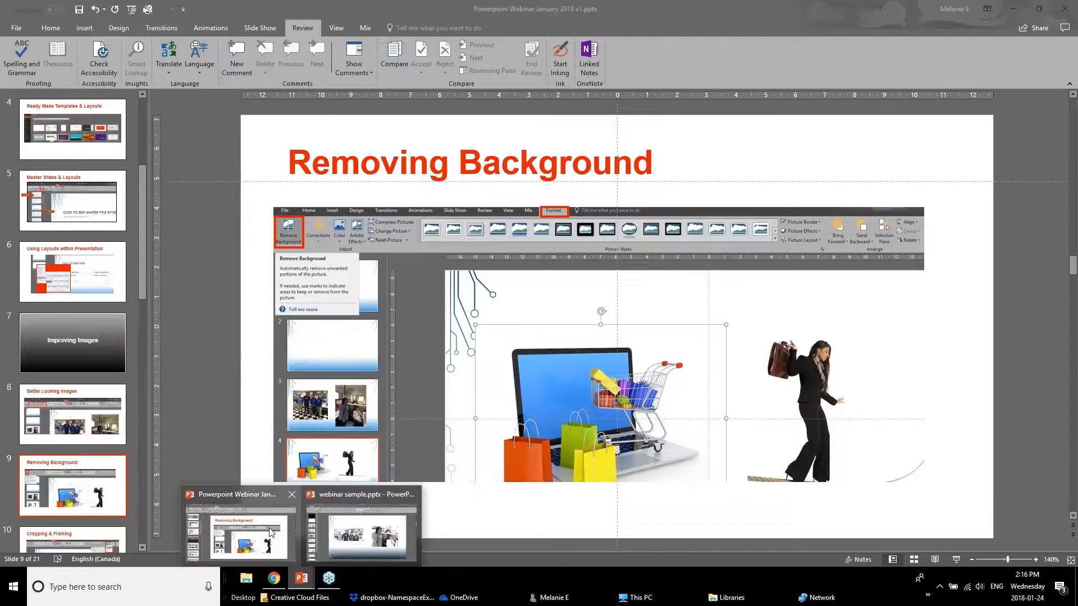
{"action": "left_click", "coordinate": [339, 521]}
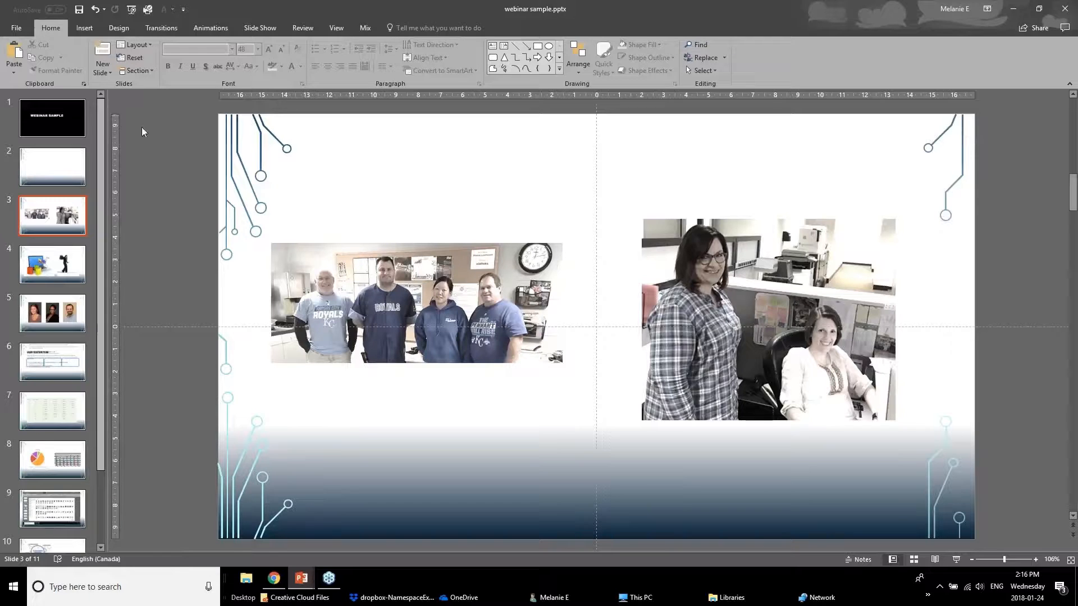
{"action": "left_click", "coordinate": [133, 9]}
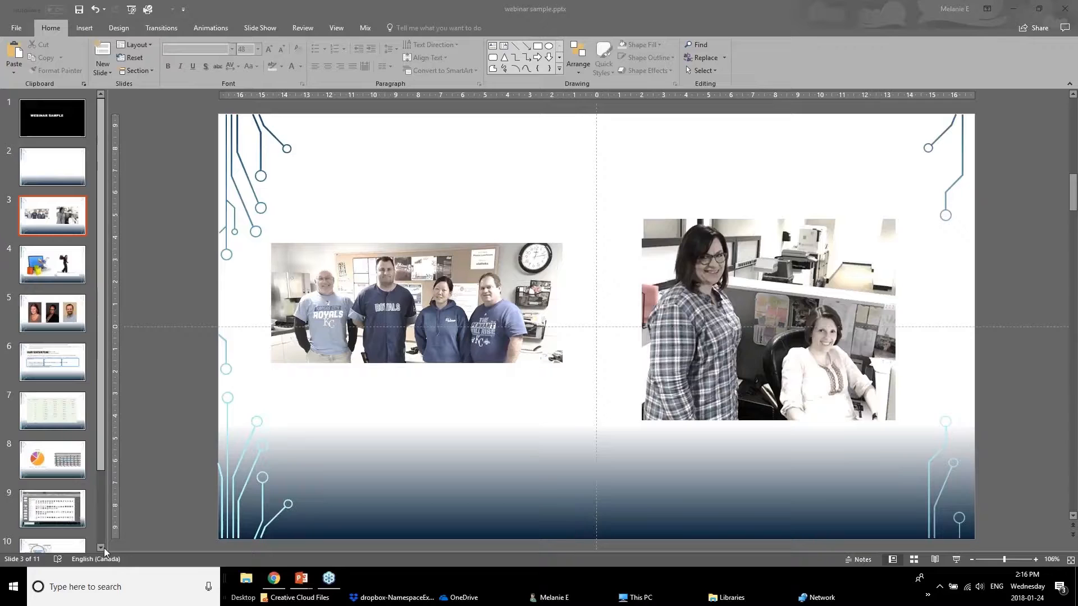
On slide 4, move the laptop shopping picture and the picture of the woman on the rope farther apart.
{"action": "left_click", "coordinate": [47, 261]}
{"action": "left_click_drag", "start_coordinate": [474, 320], "coordinate": [438, 328]}
{"action": "left_click_drag", "start_coordinate": [697, 337], "coordinate": [756, 335]}
Start removing the background of the laptop shopping picture and mark the laptop base and shopping cart as areas to keep.
{"action": "mouse_move", "coordinate": [442, 378]}
{"action": "left_mouse_down"}
{"action": "mouse_move", "coordinate": [433, 402]}
{"action": "mouse_move", "coordinate": [436, 385]}
{"action": "left_mouse_up"}
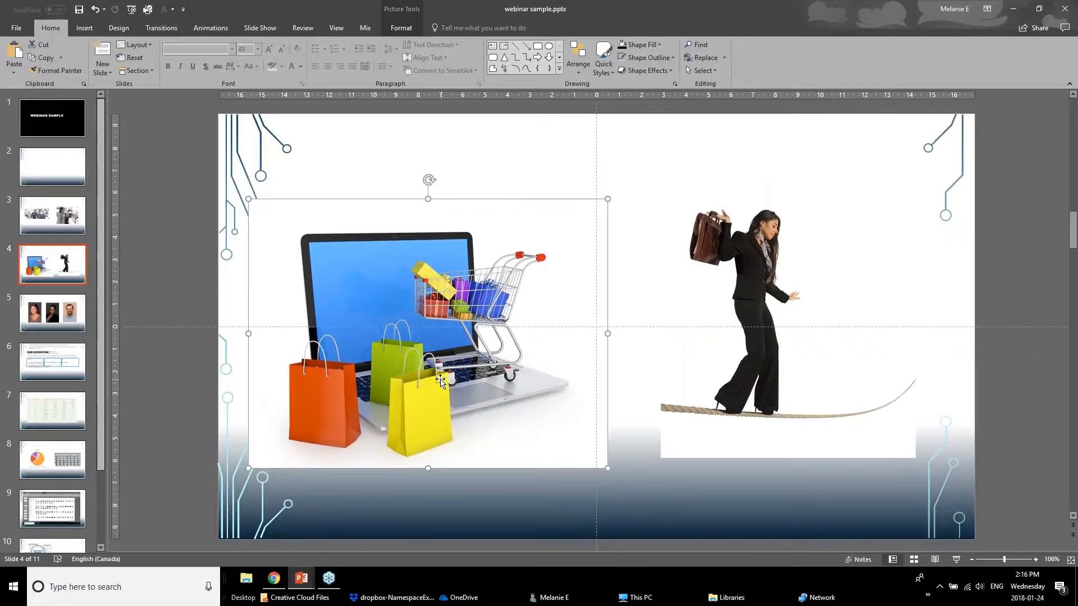
{"action": "left_click", "coordinate": [395, 10]}
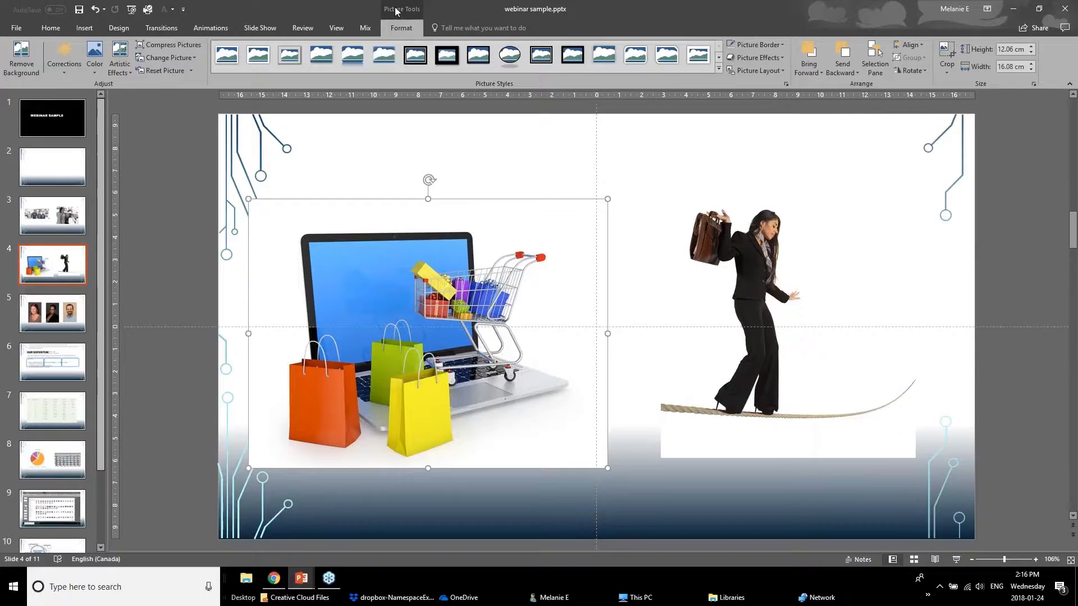
{"action": "left_click", "coordinate": [23, 65]}
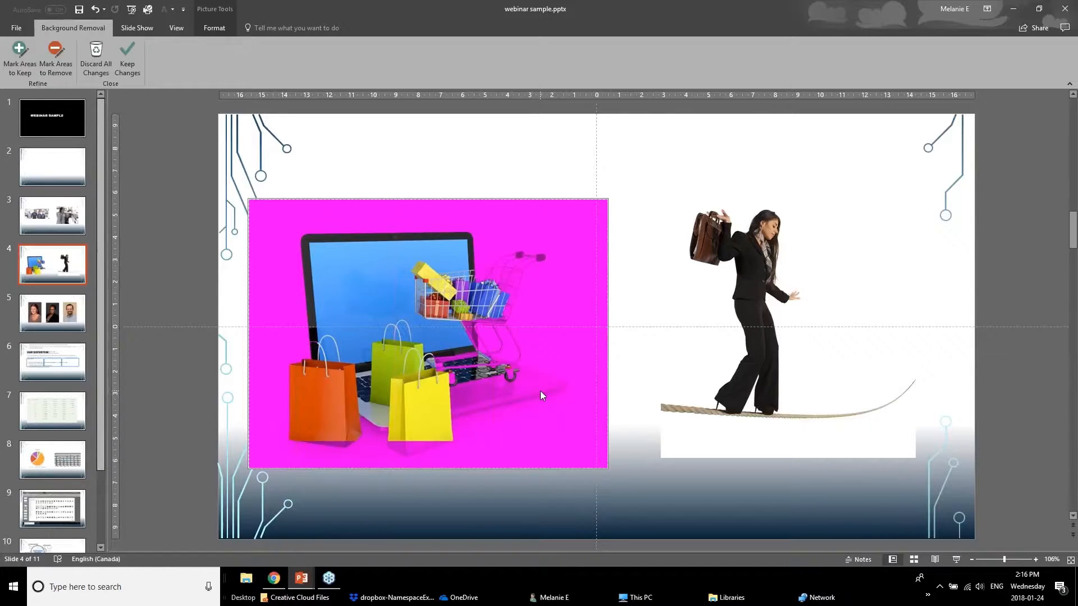
{"action": "left_click", "coordinate": [19, 72]}
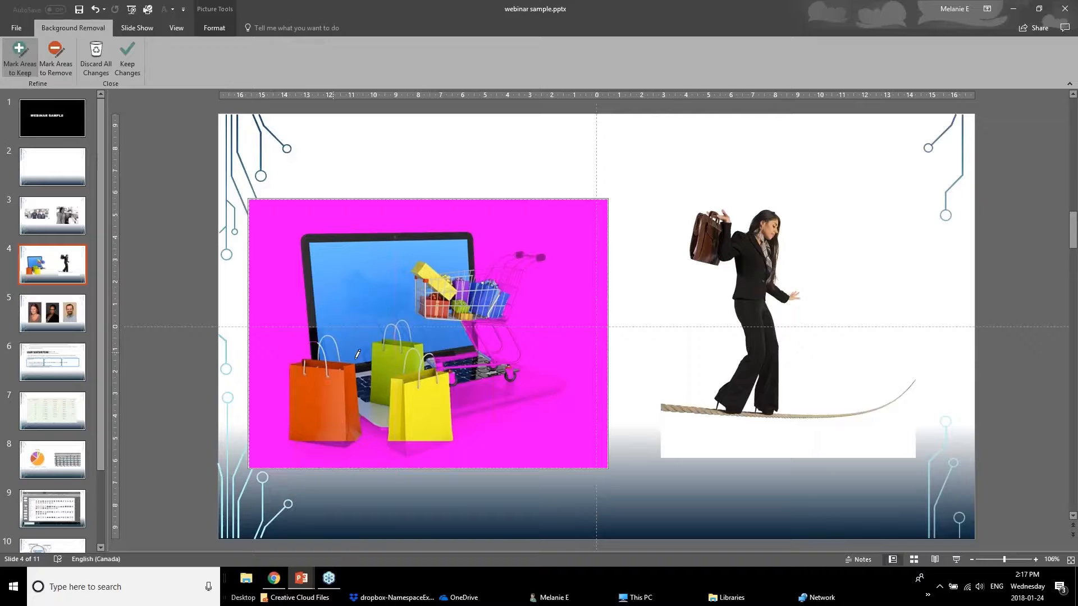
{"action": "mouse_move", "coordinate": [527, 379]}
{"action": "left_mouse_down"}
{"action": "mouse_move", "coordinate": [456, 394]}
{"action": "mouse_move", "coordinate": [555, 385]}
{"action": "left_mouse_up"}
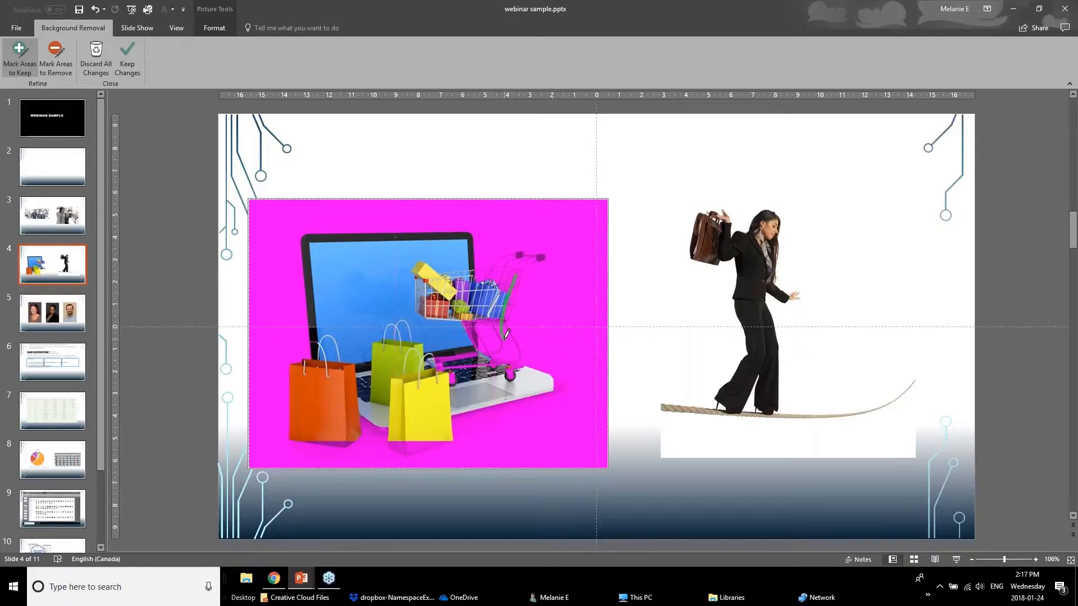
{"action": "left_click_drag", "start_coordinate": [476, 332], "coordinate": [521, 355]}
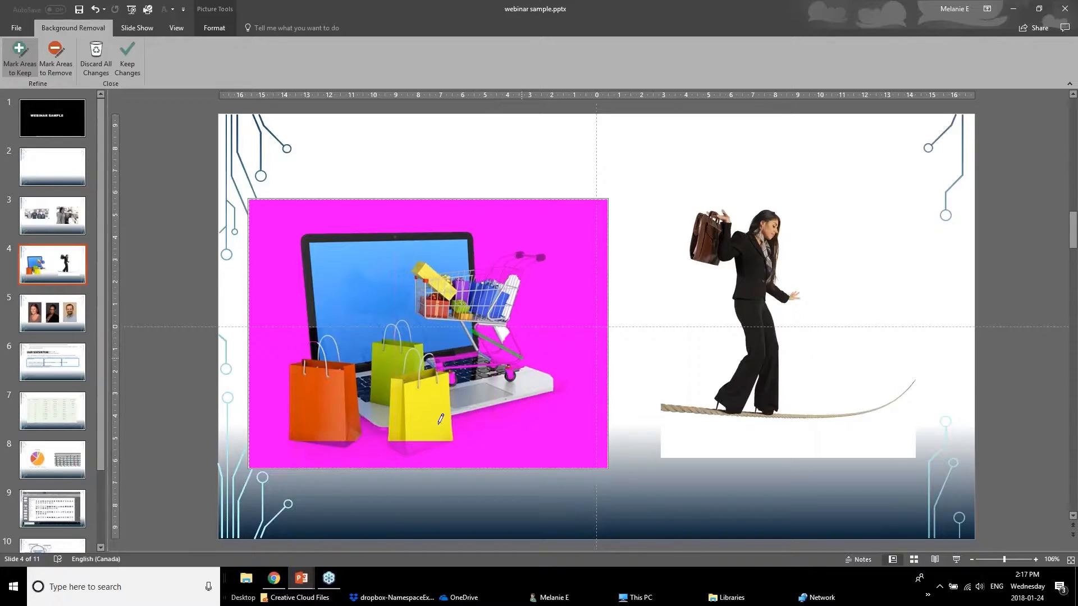
Mark the shopping bag bottoms and the laptop's front edge and corner to keep, apply the background removal, and move the picture slightly up.
{"action": "left_click_drag", "start_coordinate": [420, 444], "coordinate": [398, 446]}
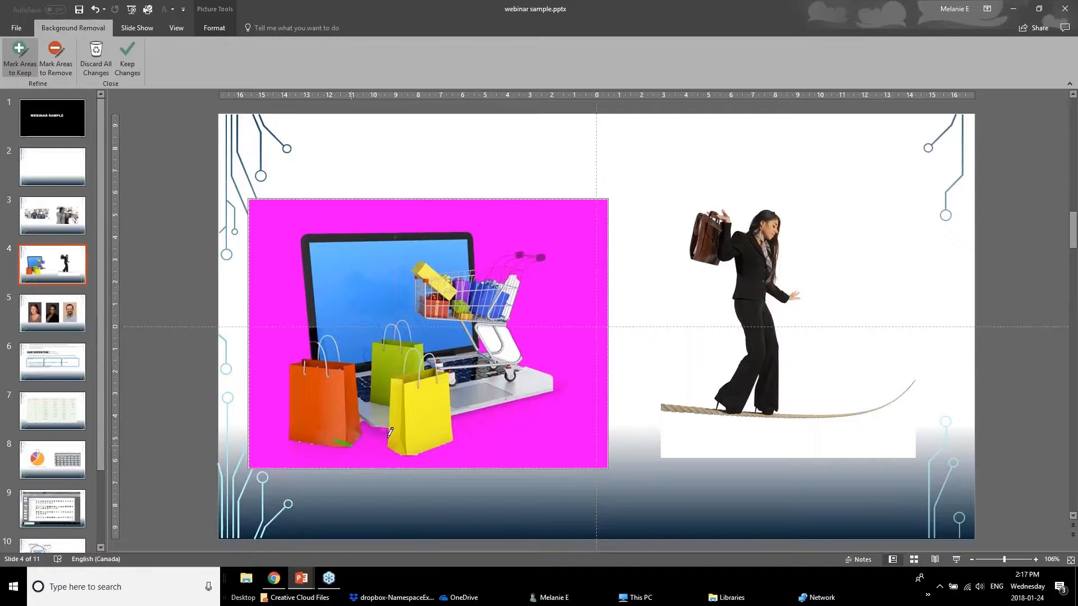
{"action": "left_click_drag", "start_coordinate": [387, 437], "coordinate": [363, 422]}
{"action": "left_click_drag", "start_coordinate": [474, 419], "coordinate": [557, 395]}
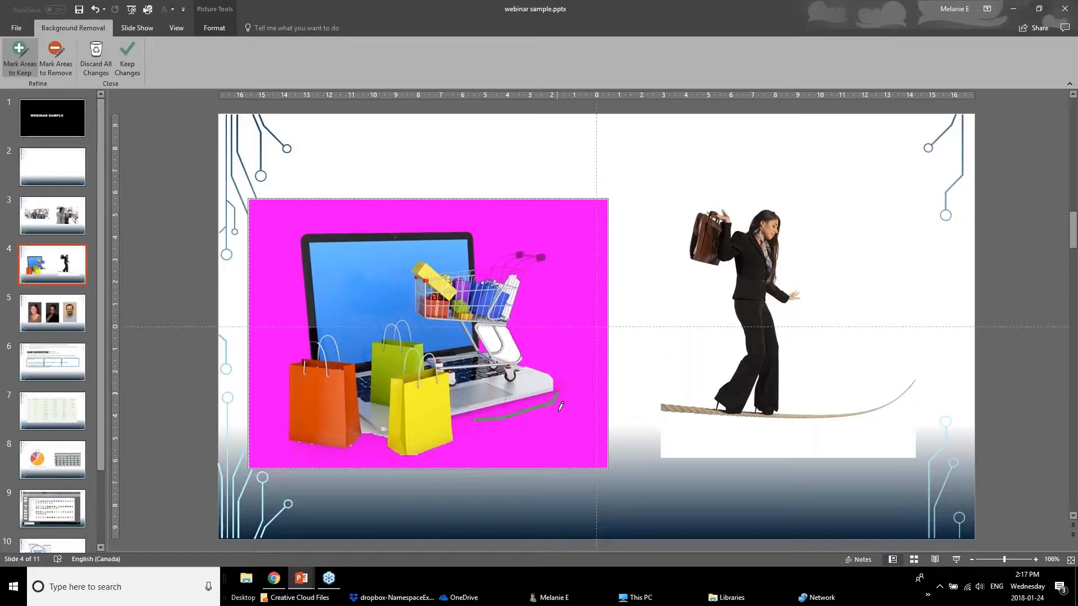
{"action": "left_click_drag", "start_coordinate": [568, 382], "coordinate": [564, 392]}
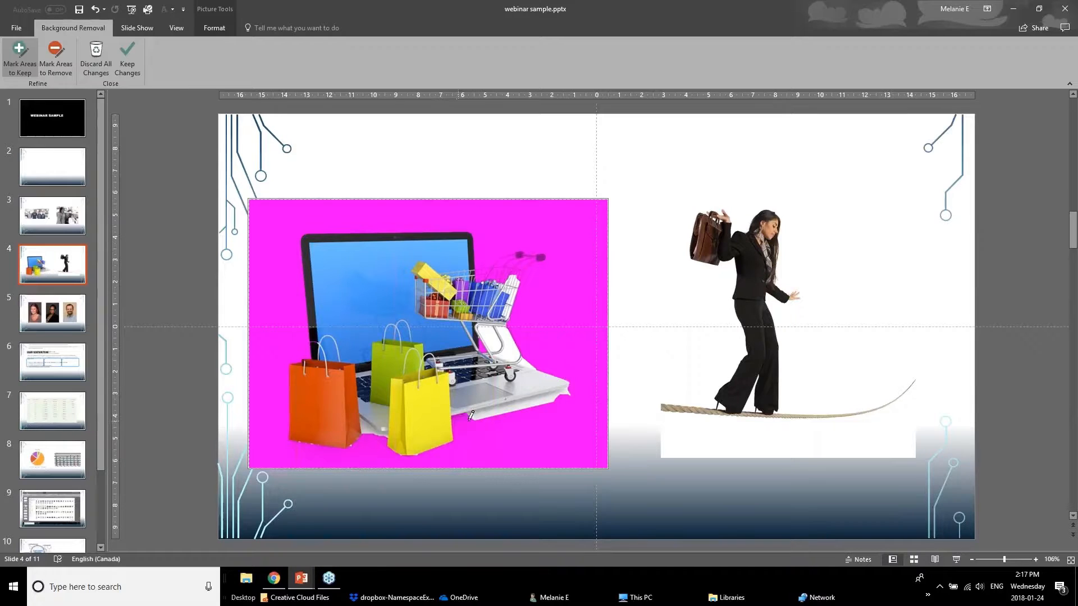
{"action": "left_click_drag", "start_coordinate": [457, 420], "coordinate": [474, 421]}
{"action": "left_click", "coordinate": [129, 66]}
{"action": "left_click_drag", "start_coordinate": [403, 368], "coordinate": [384, 321]}
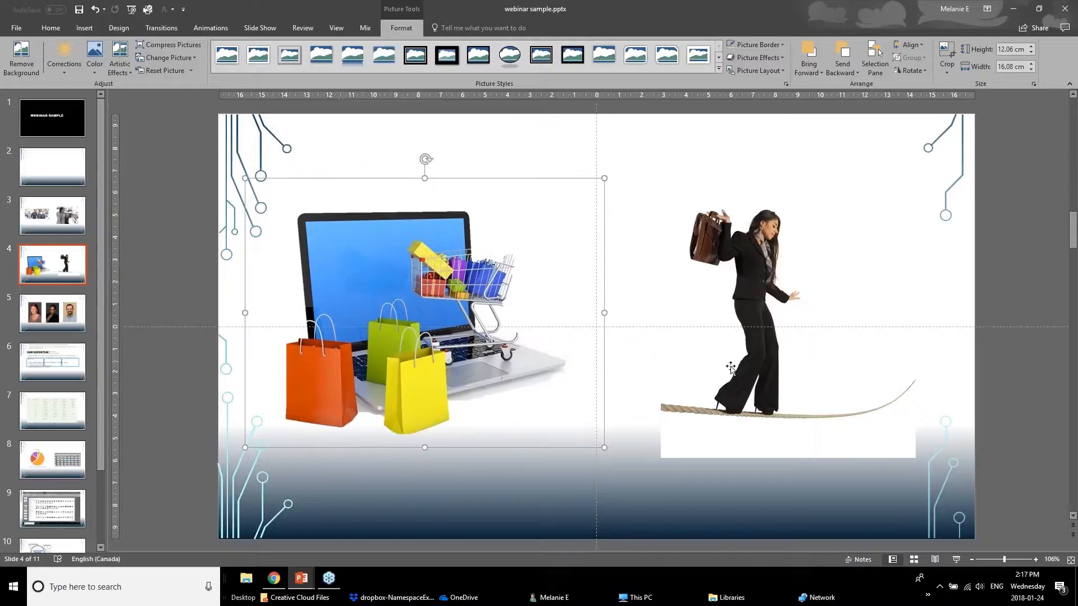
Remove the background from the picture of the woman on the rope, marking both ends of the rope as areas to keep.
{"action": "left_click", "coordinate": [778, 343]}
{"action": "left_click", "coordinate": [9, 58]}
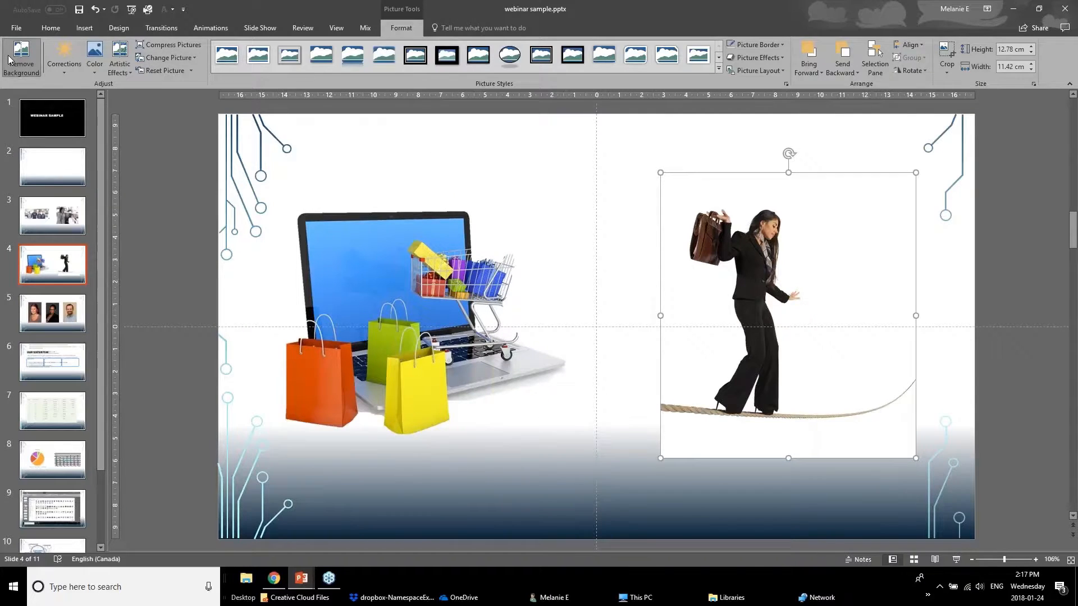
{"action": "left_click", "coordinate": [9, 59]}
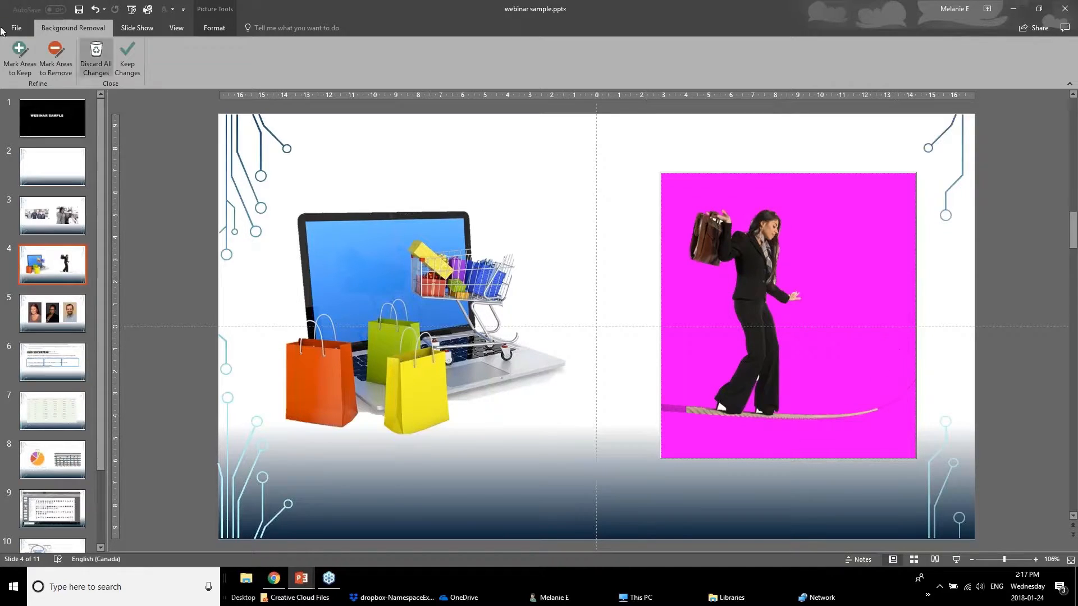
{"action": "left_click", "coordinate": [19, 56]}
{"action": "left_click_drag", "start_coordinate": [683, 407], "coordinate": [668, 407]}
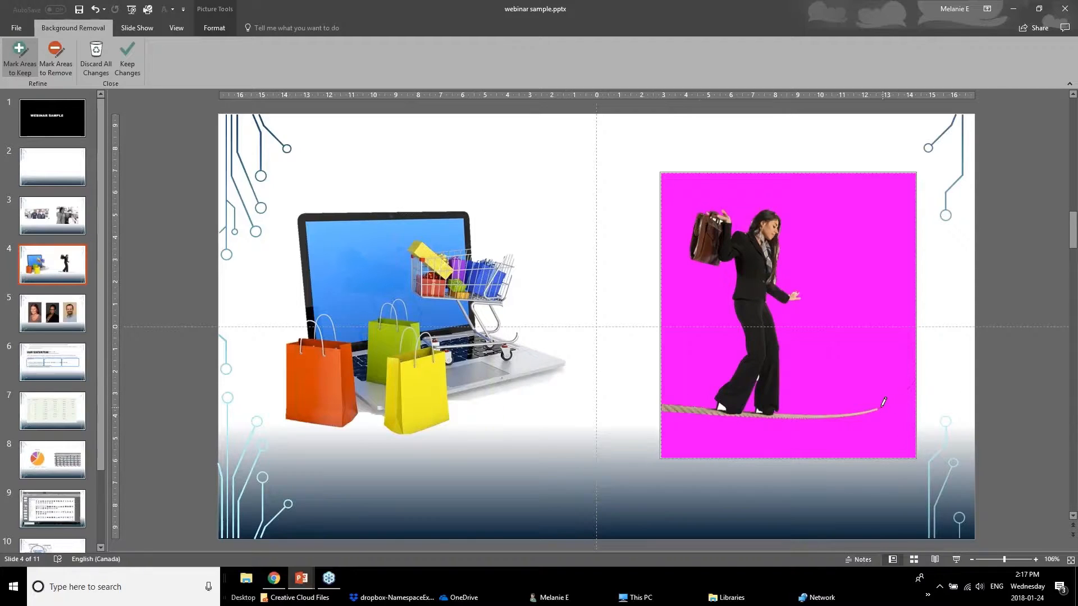
{"action": "left_click_drag", "start_coordinate": [880, 408], "coordinate": [895, 400]}
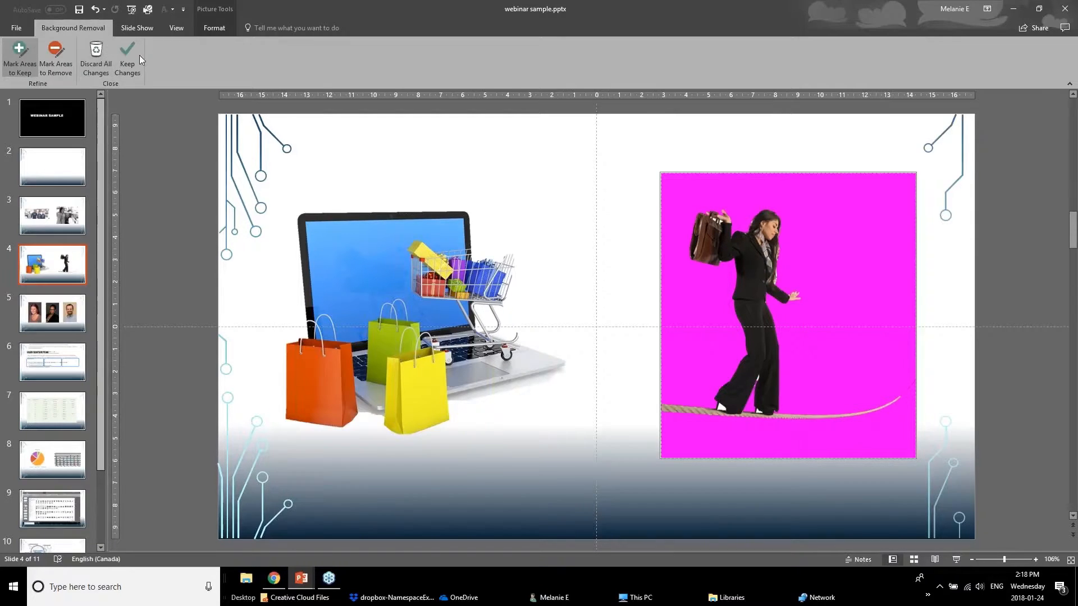
{"action": "left_click", "coordinate": [120, 56]}
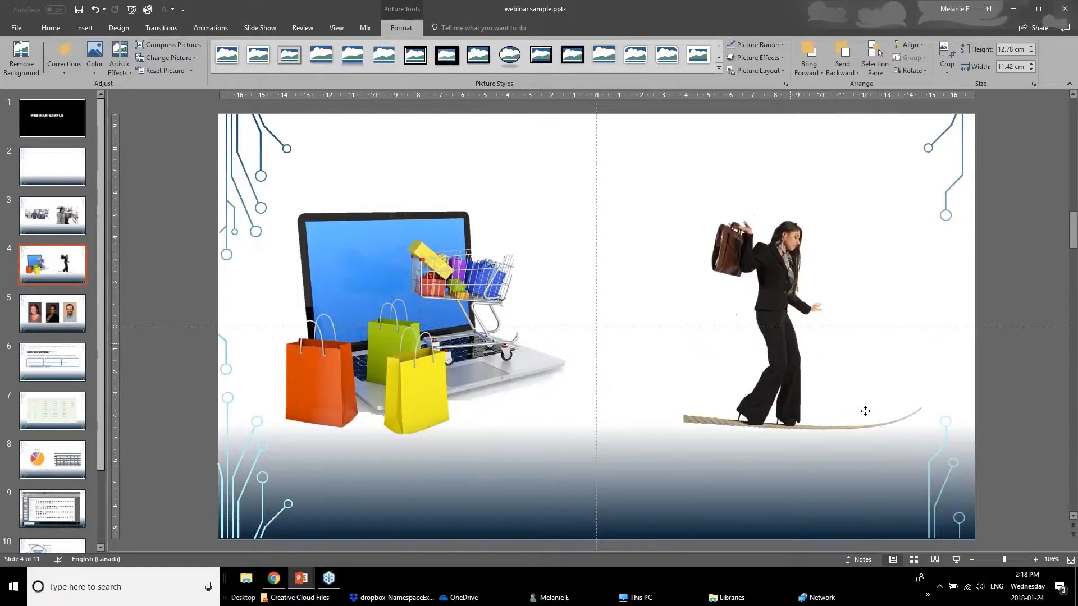
Bring the picture of the woman on the rope forward and reposition it beside the laptop shopping picture.
{"action": "left_click_drag", "start_coordinate": [865, 411], "coordinate": [753, 365]}
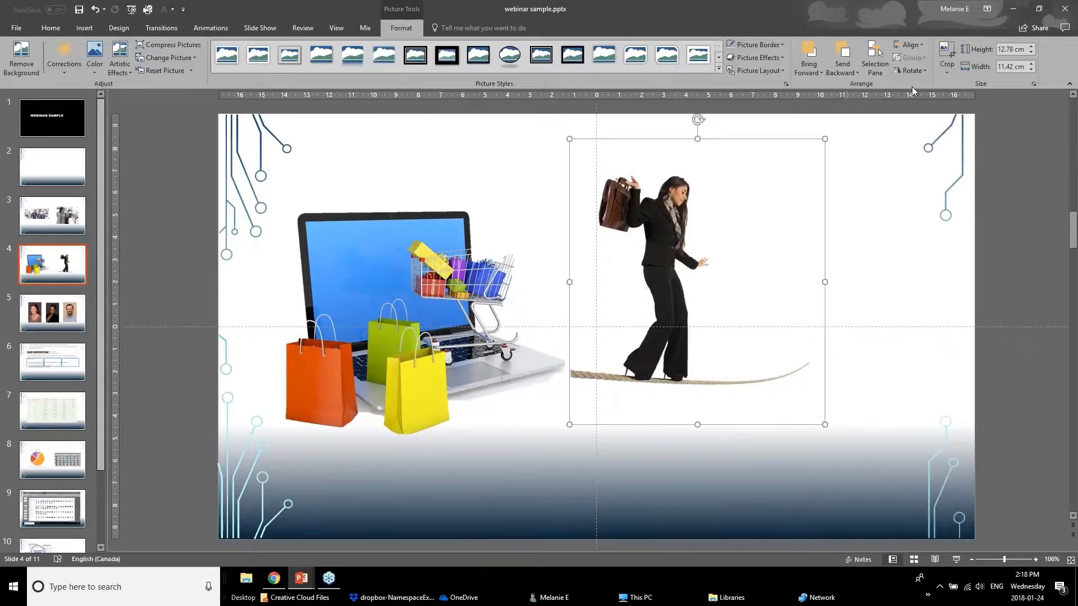
{"action": "left_click", "coordinate": [814, 71]}
{"action": "left_click", "coordinate": [813, 87]}
{"action": "left_click_drag", "start_coordinate": [718, 284], "coordinate": [786, 295]}
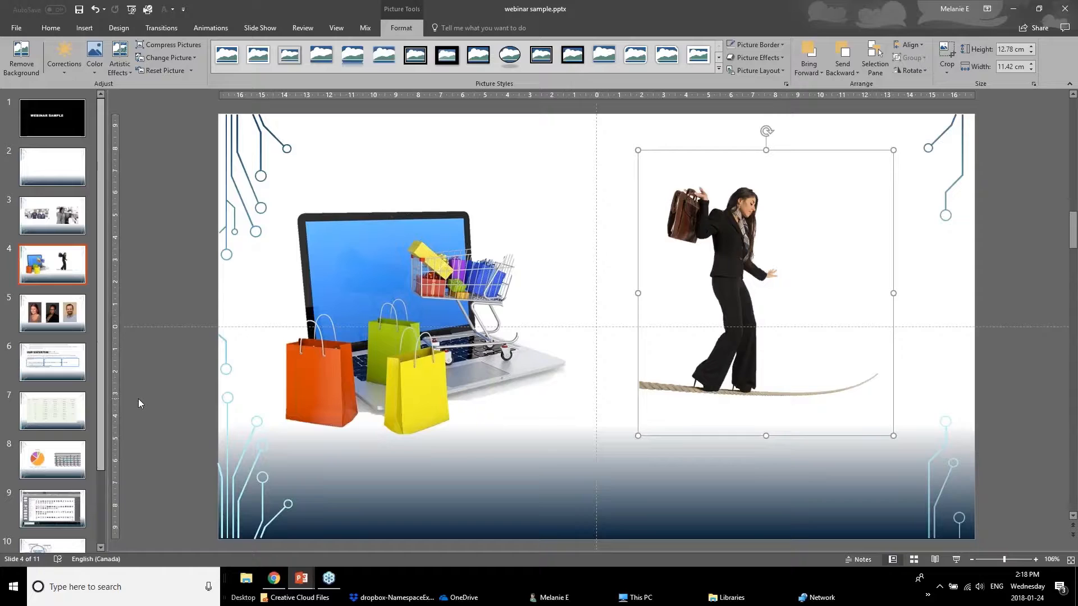
On slide 5, crop the portrait of the woman in the brown top to an Oval shape.
{"action": "left_click", "coordinate": [39, 315]}
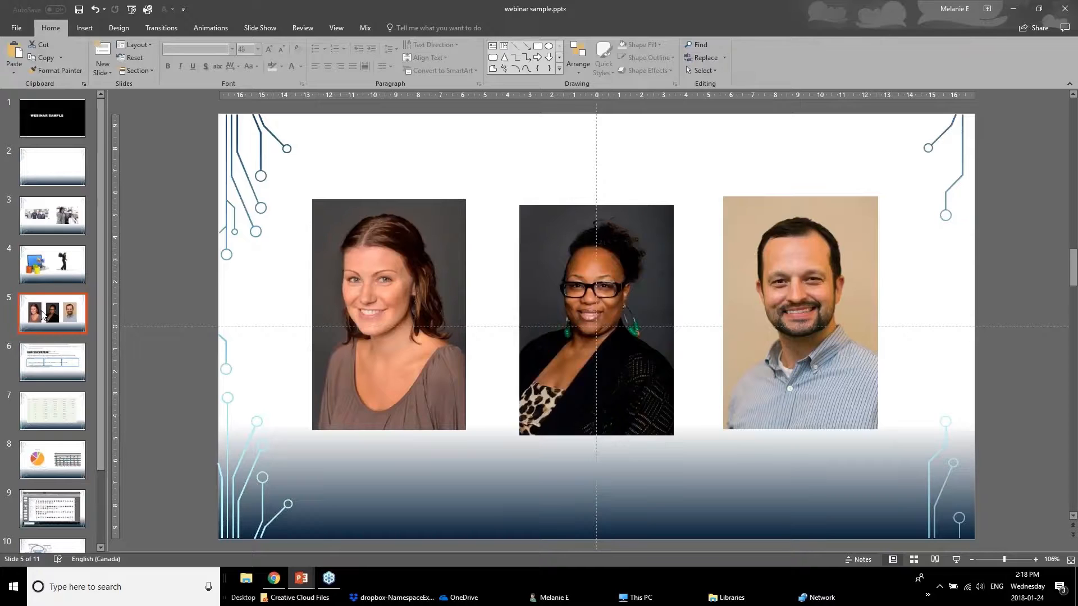
{"action": "left_click", "coordinate": [327, 336]}
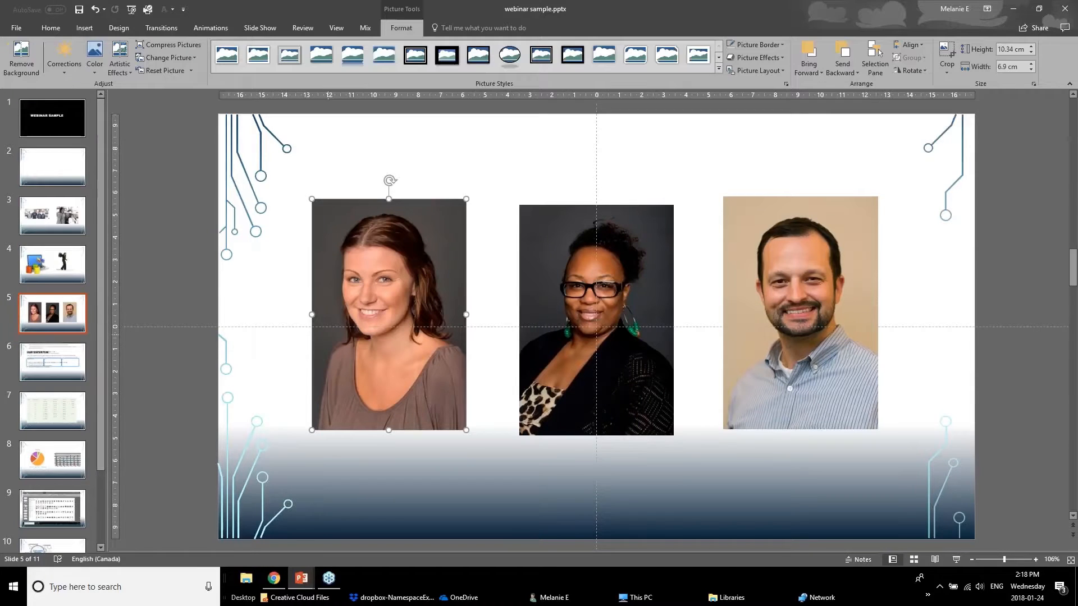
{"action": "left_click", "coordinate": [556, 345]}
{"action": "left_click", "coordinate": [731, 352]}
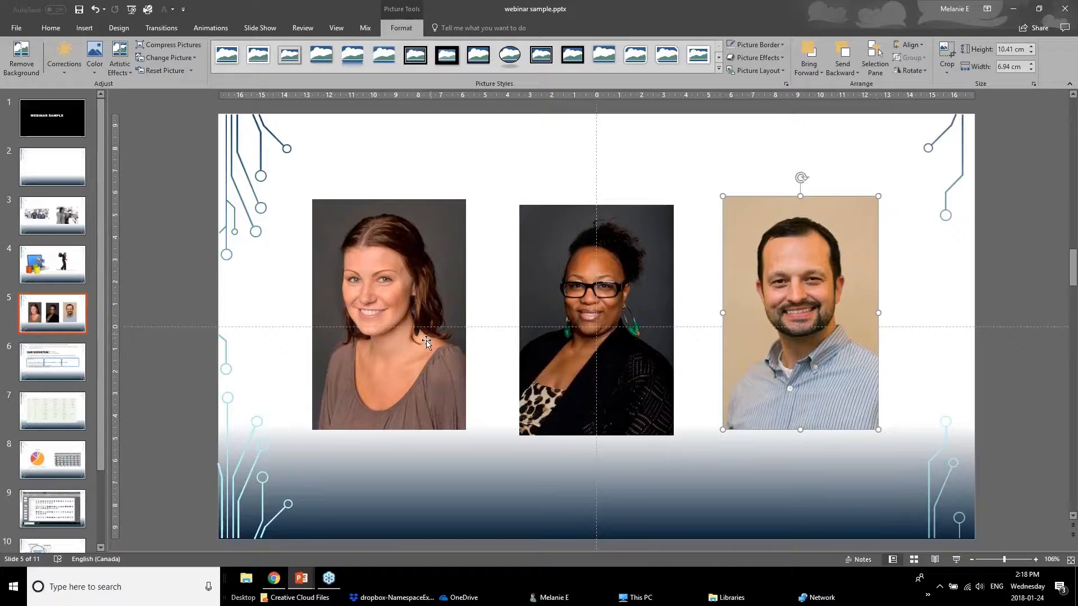
{"action": "left_click", "coordinate": [407, 332]}
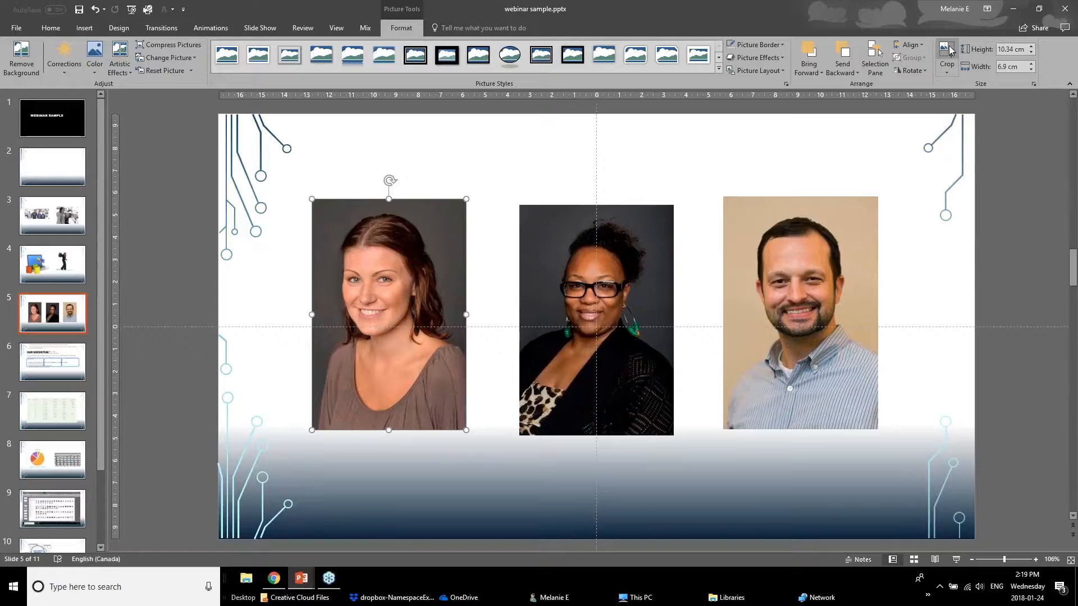
{"action": "left_click", "coordinate": [949, 76]}
{"action": "mouse_move", "coordinate": [956, 100]}
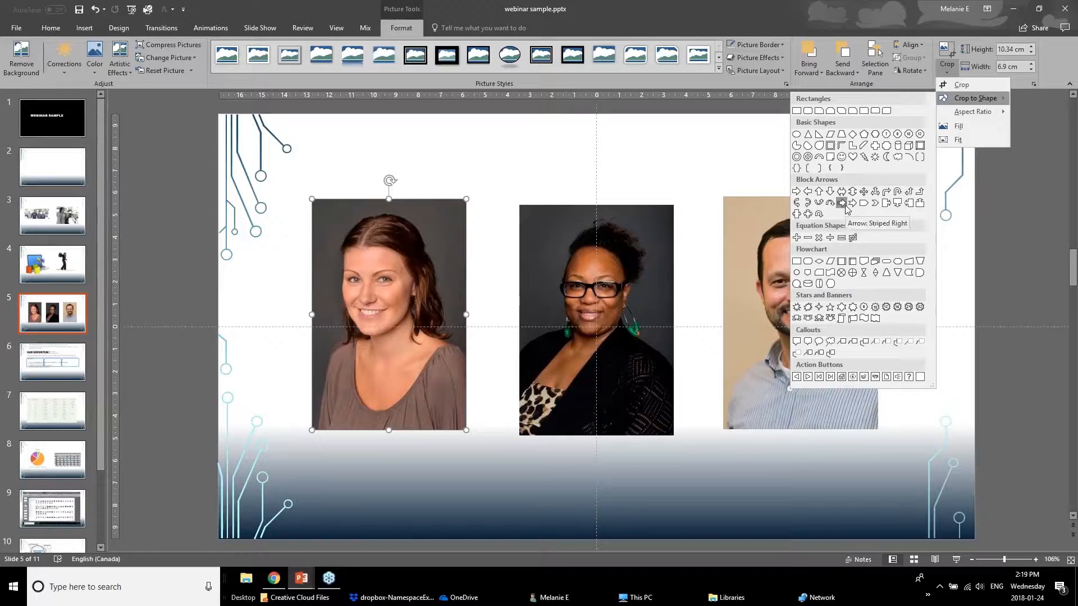
{"action": "left_click", "coordinate": [797, 135]}
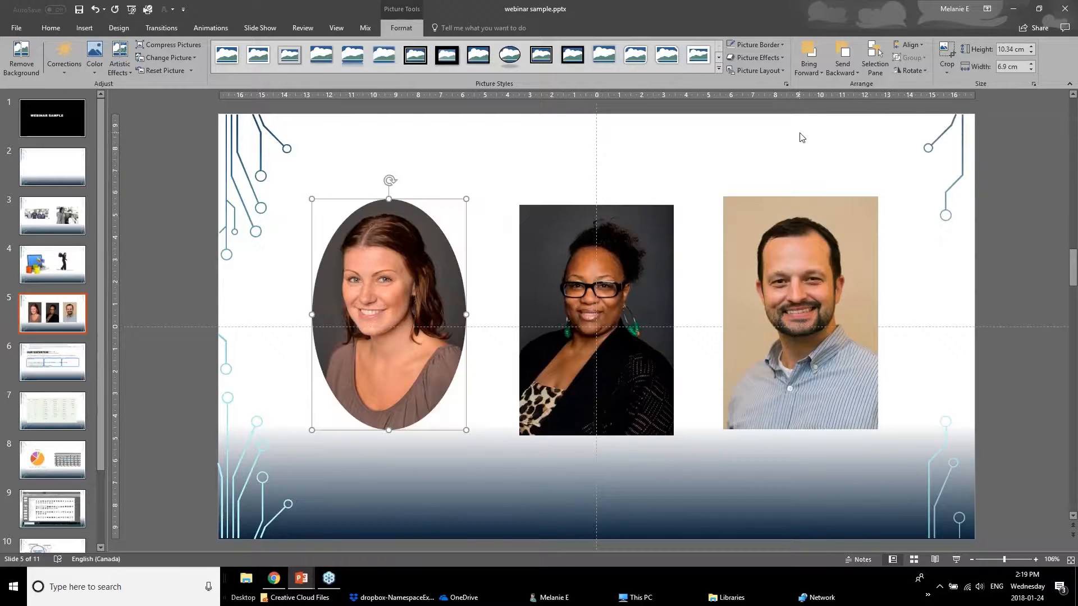
Tighten the oval portrait's crop around the woman's face to about 6.11 cm high by 5.48 cm wide, and move it slightly down.
{"action": "left_click", "coordinate": [946, 52]}
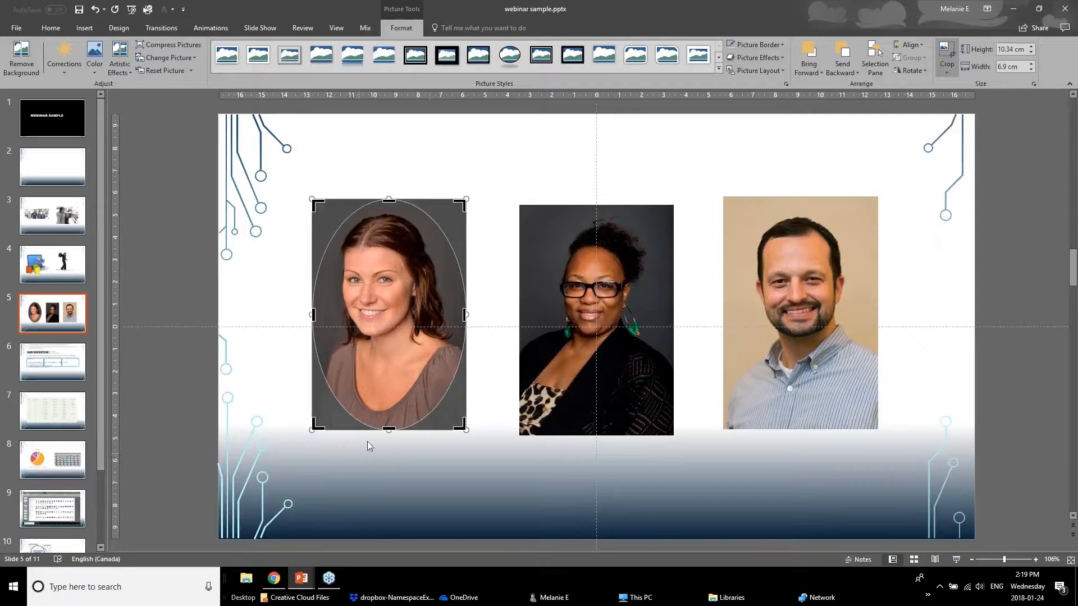
{"action": "left_click_drag", "start_coordinate": [387, 430], "coordinate": [389, 364]}
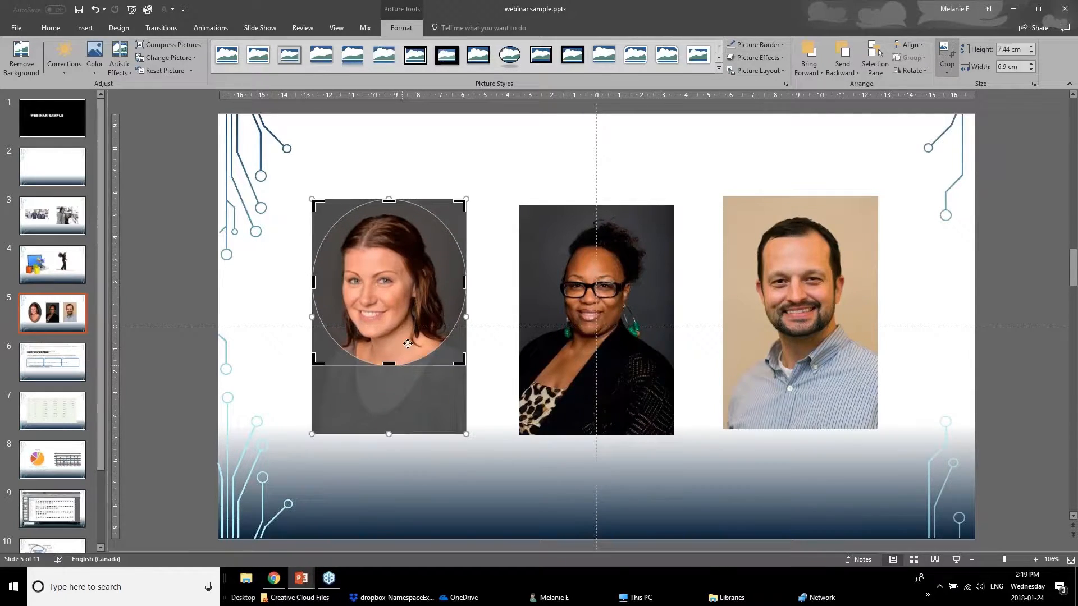
{"action": "left_click_drag", "start_coordinate": [391, 202], "coordinate": [392, 216]}
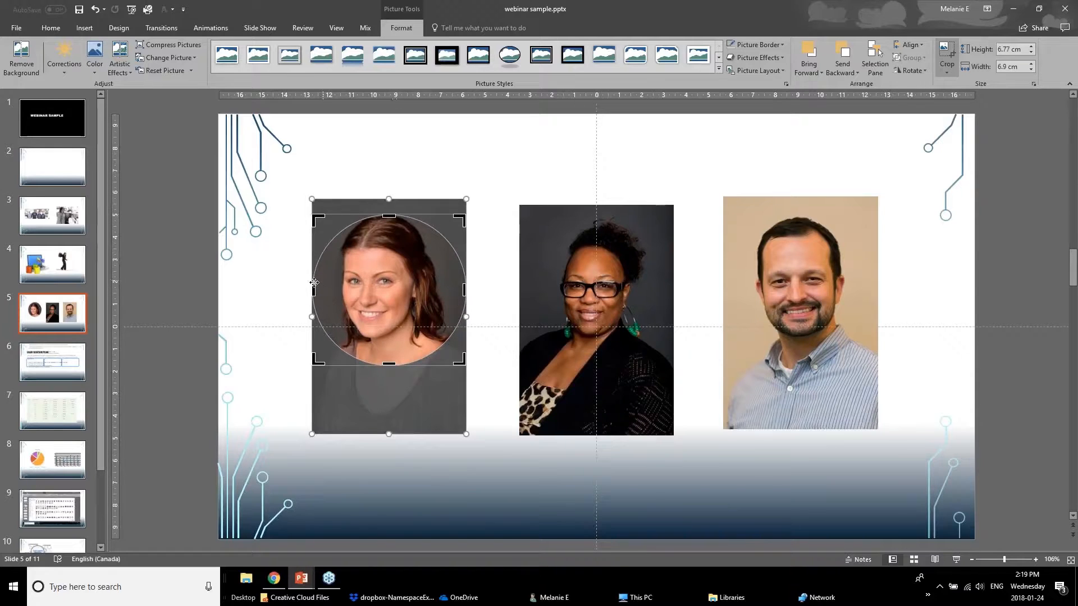
{"action": "left_click_drag", "start_coordinate": [313, 283], "coordinate": [320, 284]}
{"action": "left_click_drag", "start_coordinate": [458, 293], "coordinate": [449, 294]}
{"action": "left_click_drag", "start_coordinate": [441, 285], "coordinate": [440, 286]}
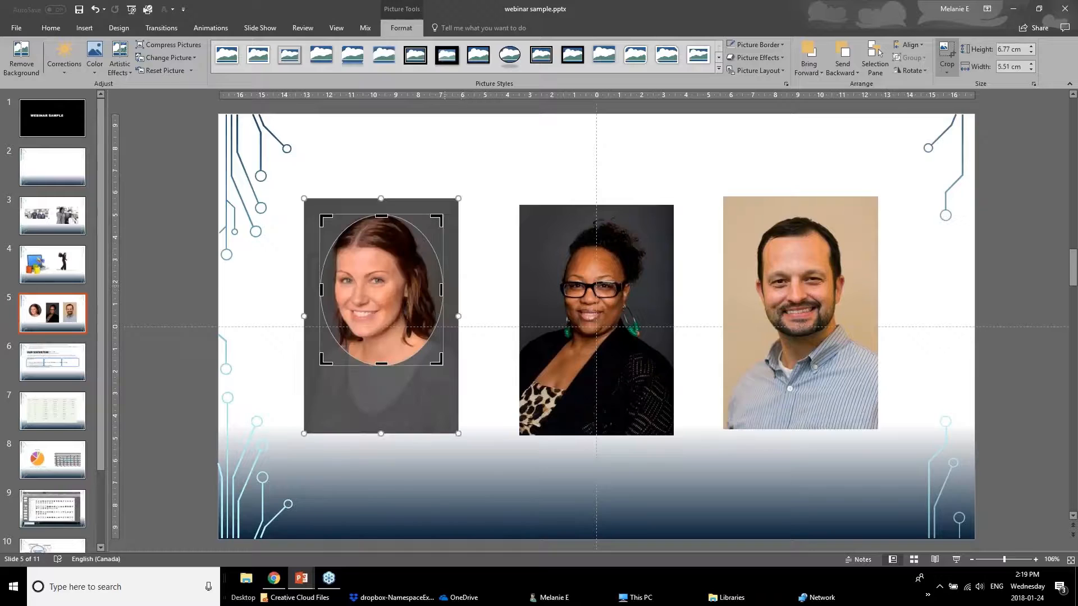
{"action": "left_click_drag", "start_coordinate": [440, 356], "coordinate": [442, 351]}
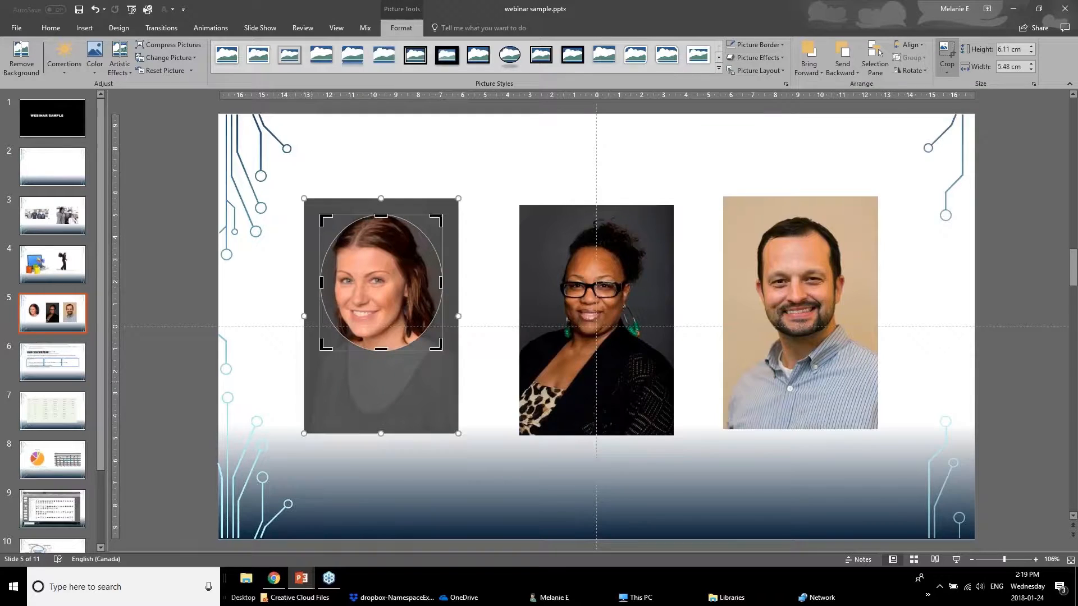
{"action": "left_click", "coordinate": [283, 391]}
{"action": "left_click", "coordinate": [366, 307]}
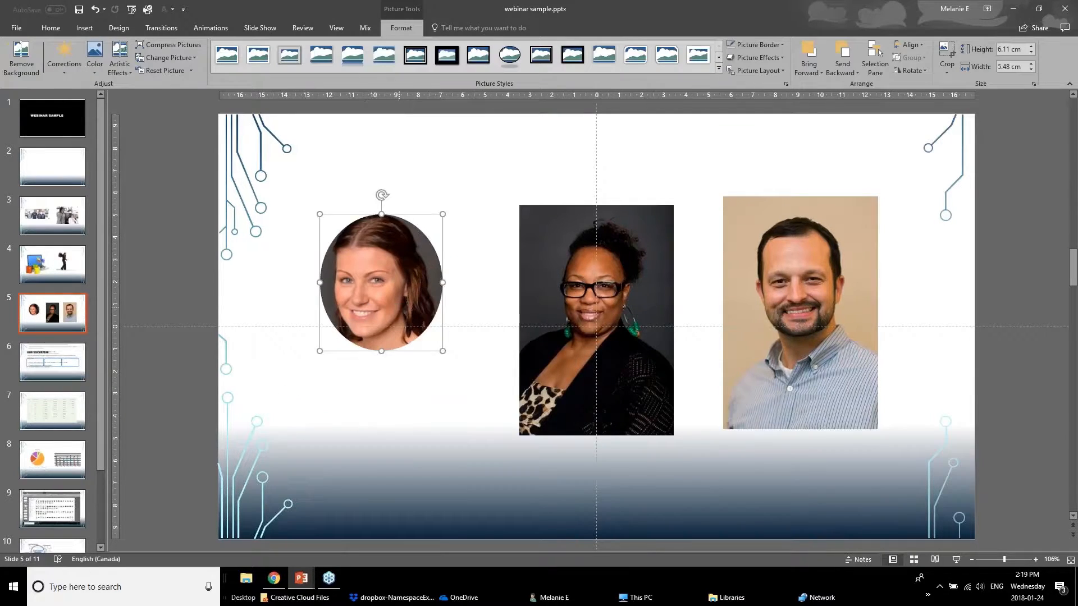
{"action": "left_click_drag", "start_coordinate": [404, 286], "coordinate": [399, 298]}
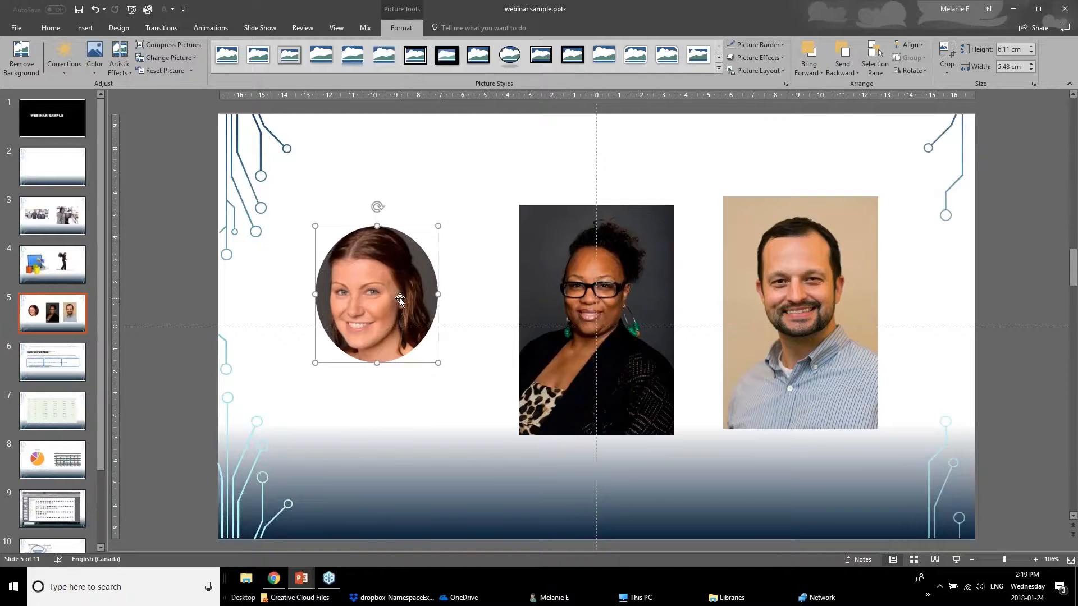
{"action": "left_click", "coordinate": [392, 406]}
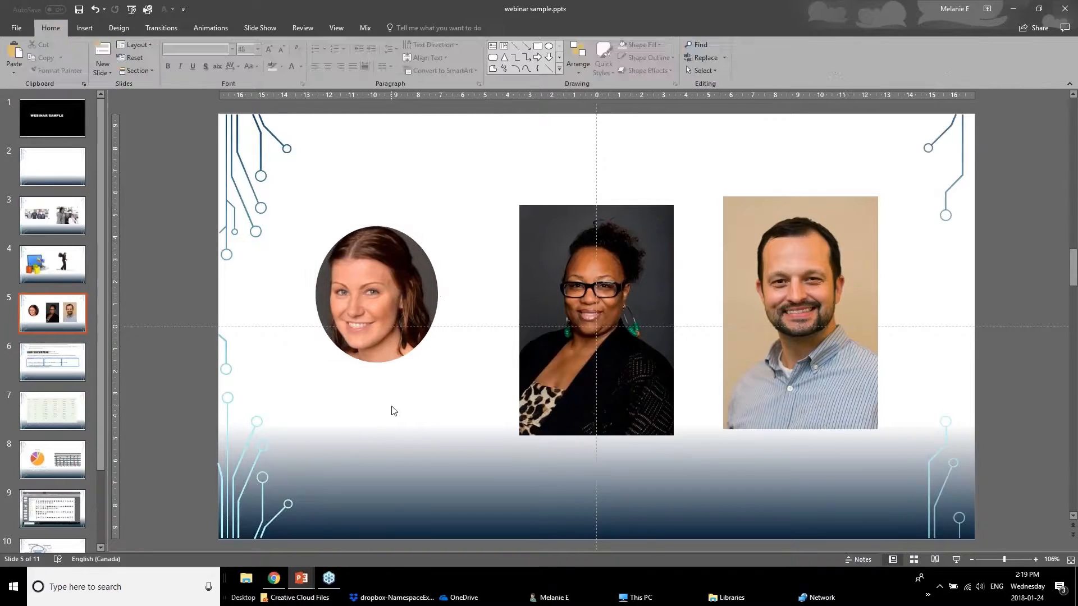
Copy the oval portrait's formatting with Format Painter to the portraits of the woman with glasses and the man.
{"action": "left_click", "coordinate": [418, 312]}
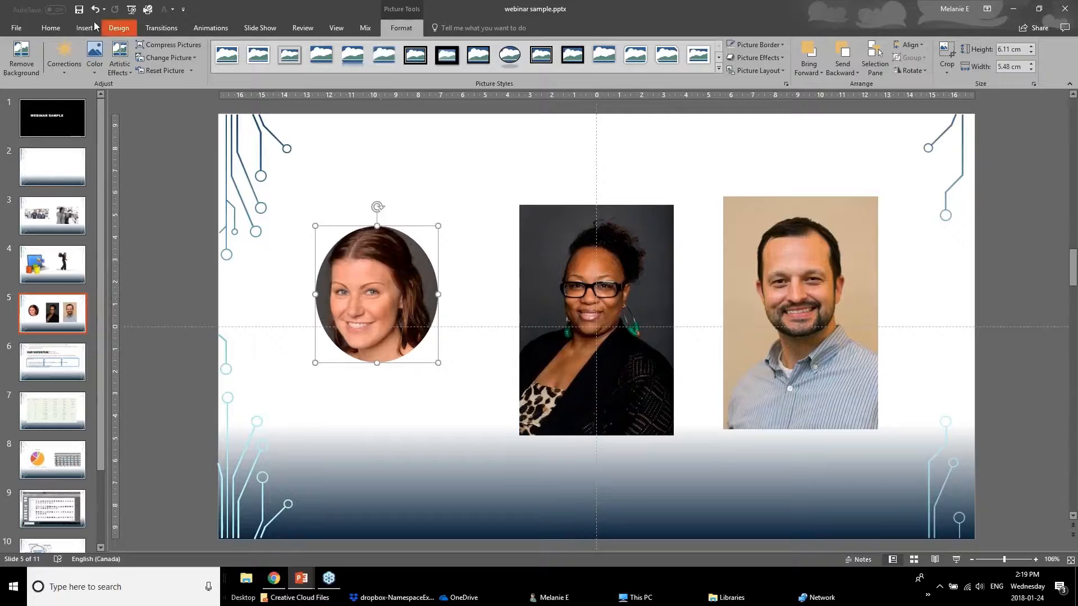
{"action": "left_click", "coordinate": [50, 28]}
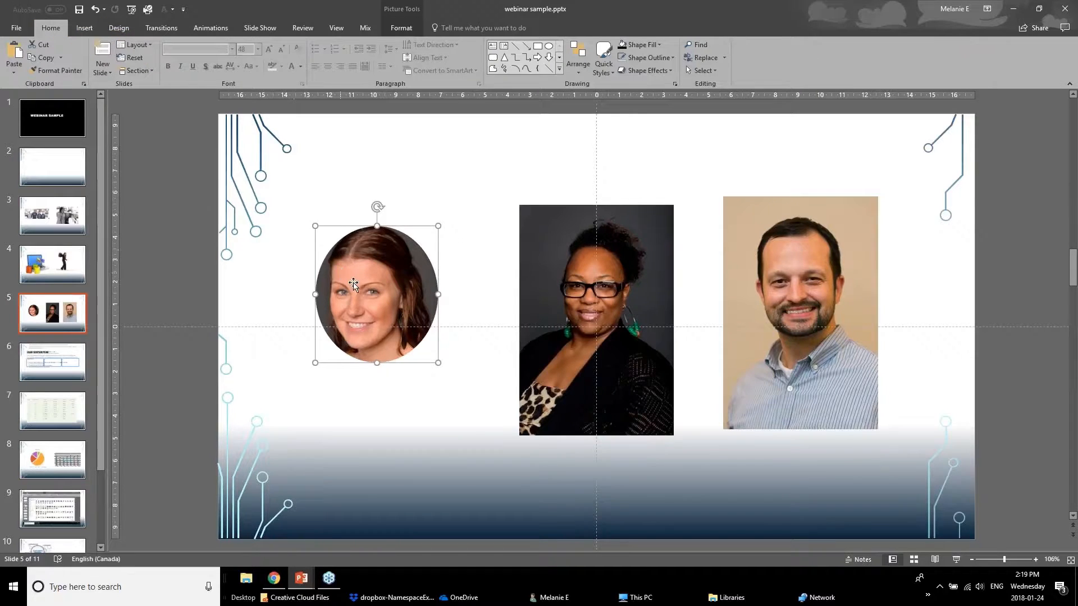
{"action": "left_click", "coordinate": [65, 72]}
{"action": "left_click", "coordinate": [580, 241]}
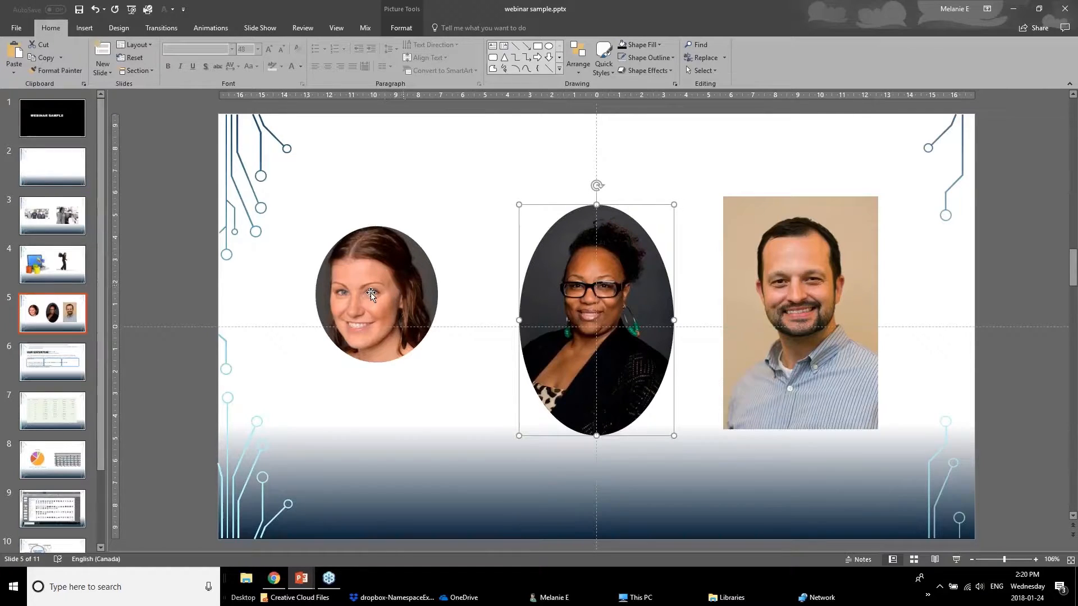
{"action": "left_click", "coordinate": [406, 305]}
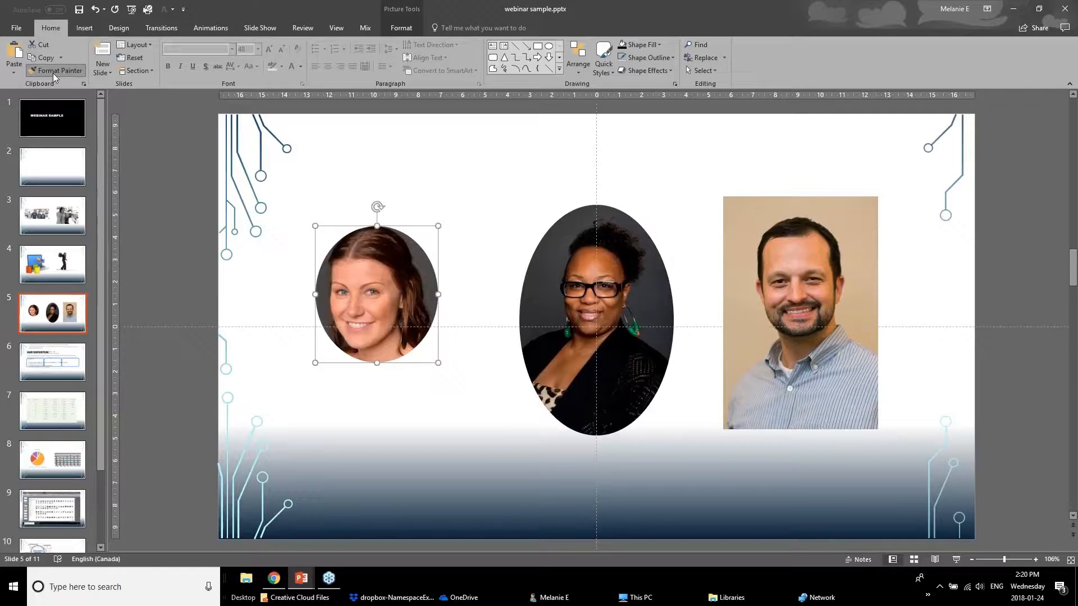
{"action": "left_click", "coordinate": [779, 288]}
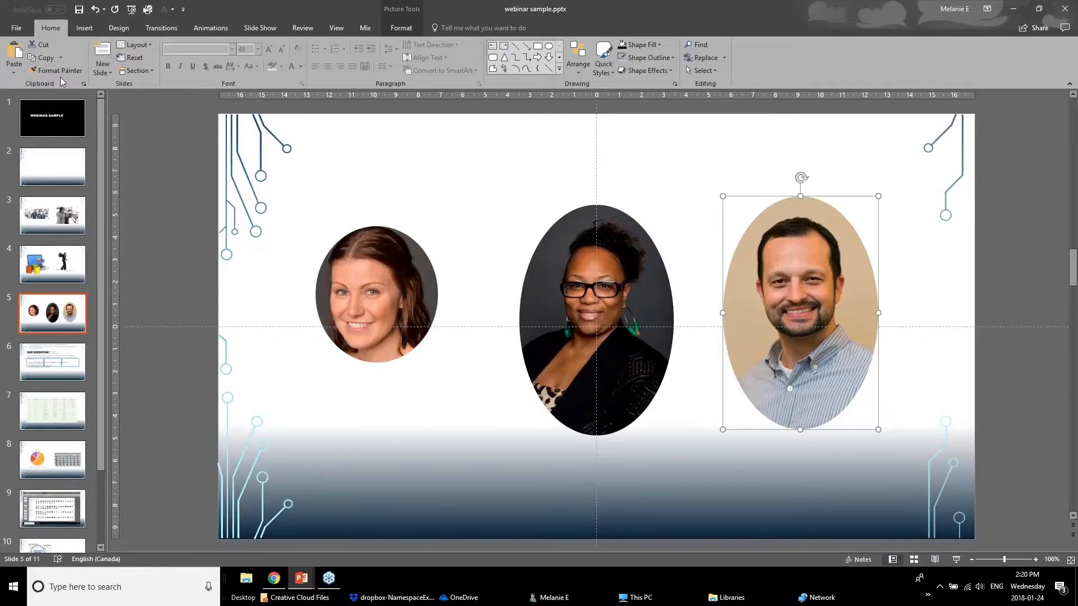
{"action": "left_click", "coordinate": [556, 348]}
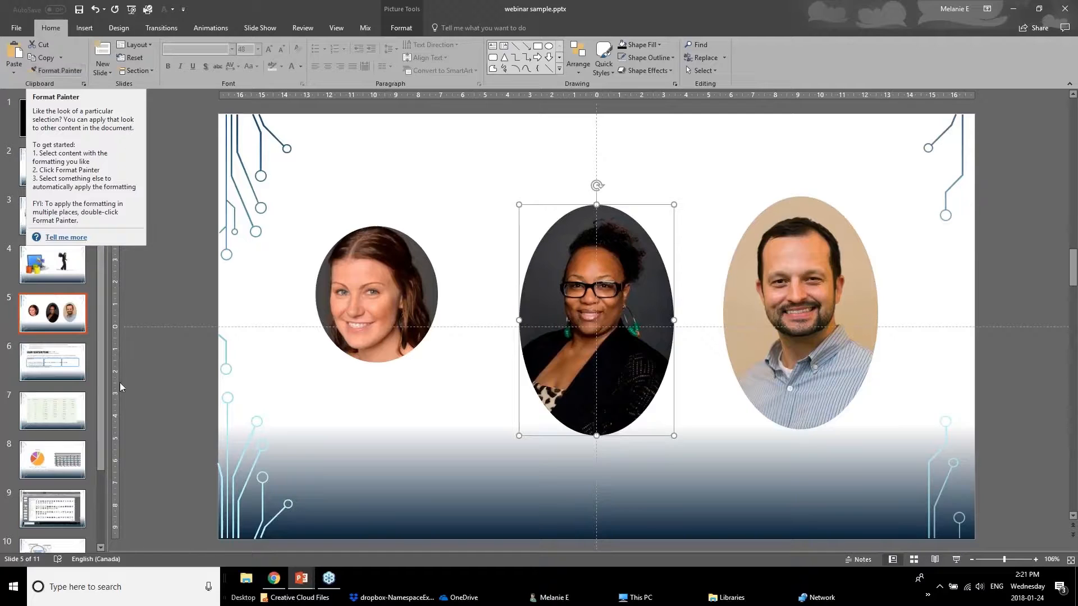
{"action": "left_click", "coordinate": [334, 459]}
Switch to the Powerpoint Webinar January 2018 v1 presentation and review its slides from Better Looking Images through Cropping & Framing.
{"action": "left_click", "coordinate": [305, 582]}
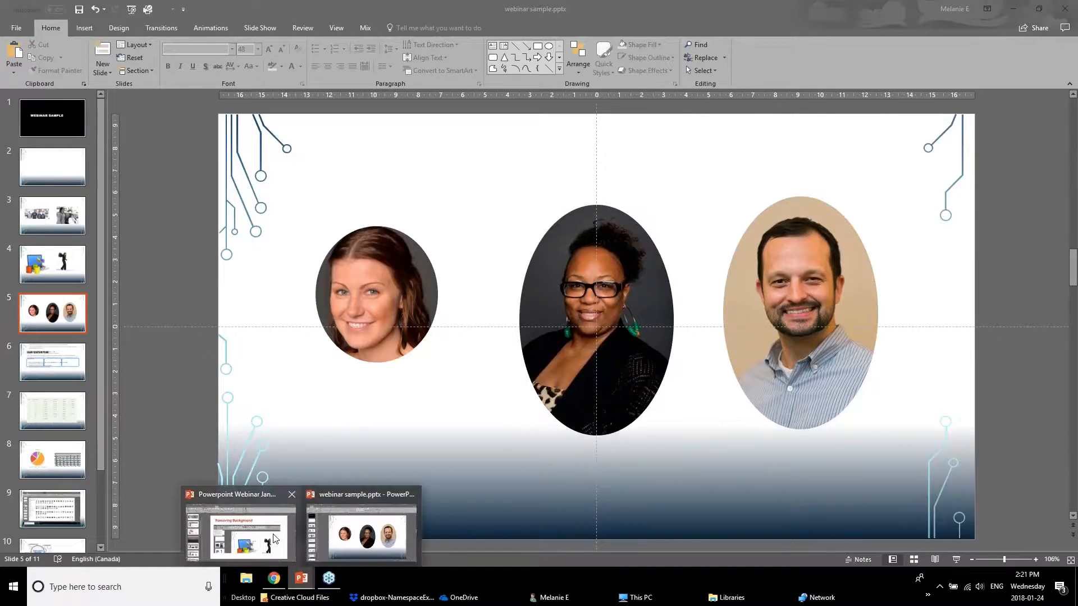
{"action": "left_click", "coordinate": [275, 539]}
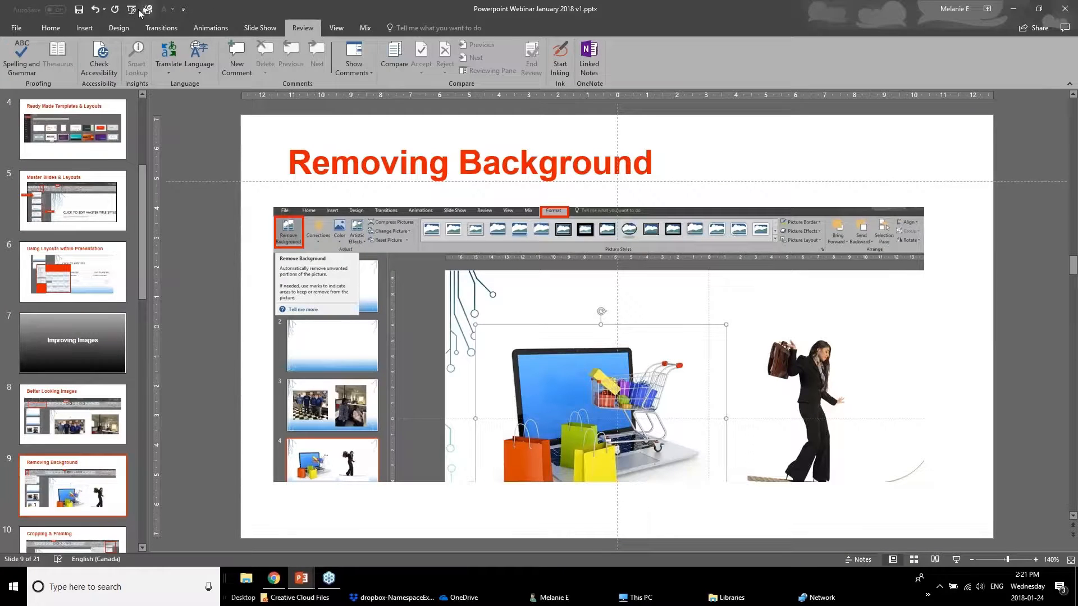
{"action": "left_click", "coordinate": [102, 426]}
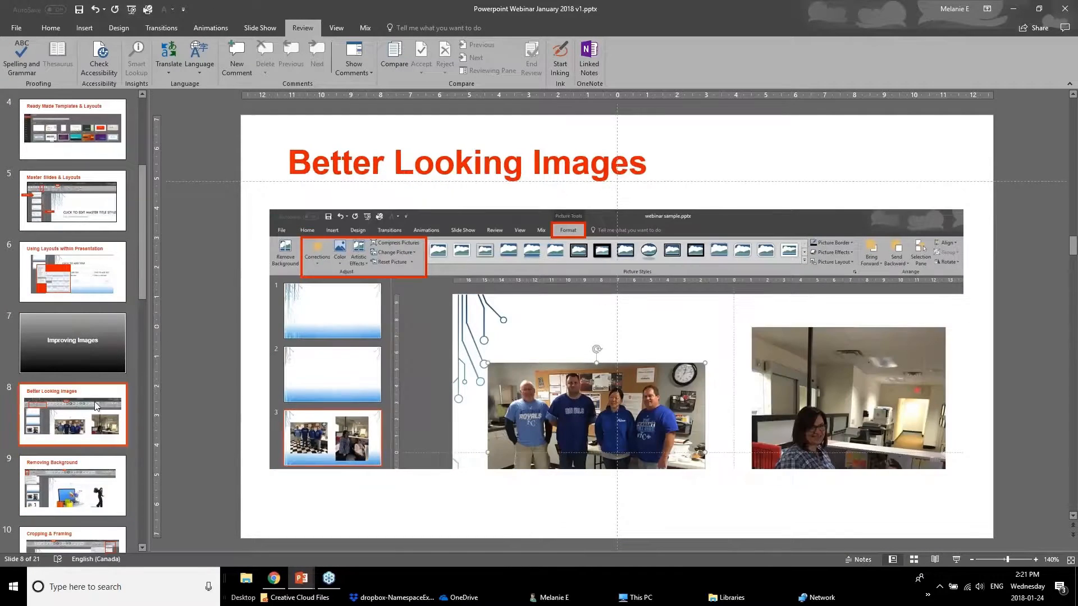
{"action": "scroll", "coordinate": [97, 419], "scroll_direction": "down", "scroll_amount": 1}
{"action": "scroll", "coordinate": [97, 418], "scroll_direction": "down", "scroll_amount": 1}
{"action": "left_click", "coordinate": [99, 402]}
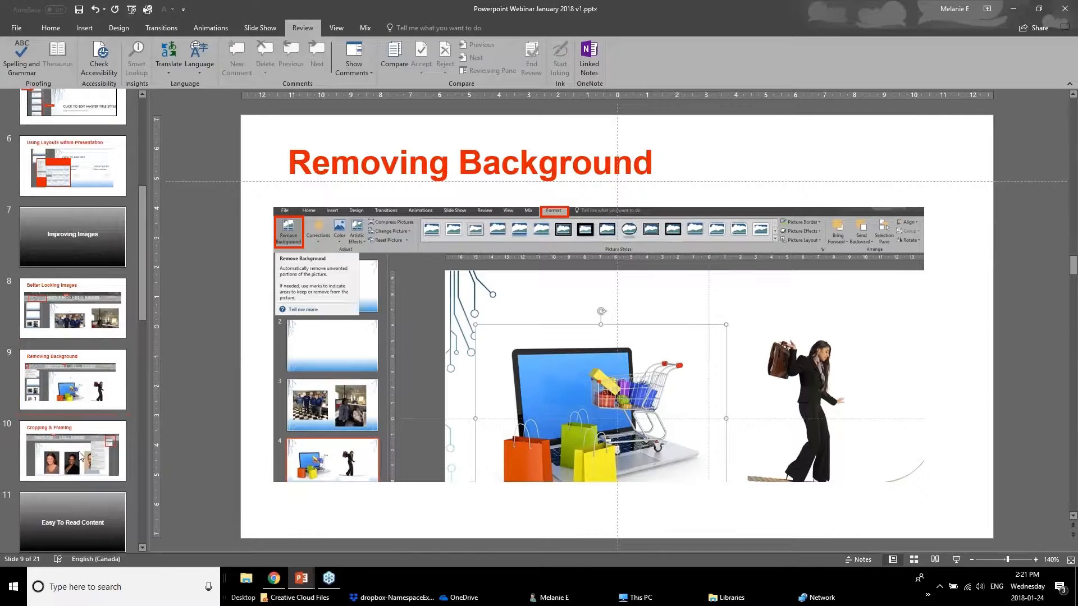
{"action": "scroll", "coordinate": [73, 435], "scroll_direction": "down", "scroll_amount": 1}
{"action": "key", "text": "Down"}
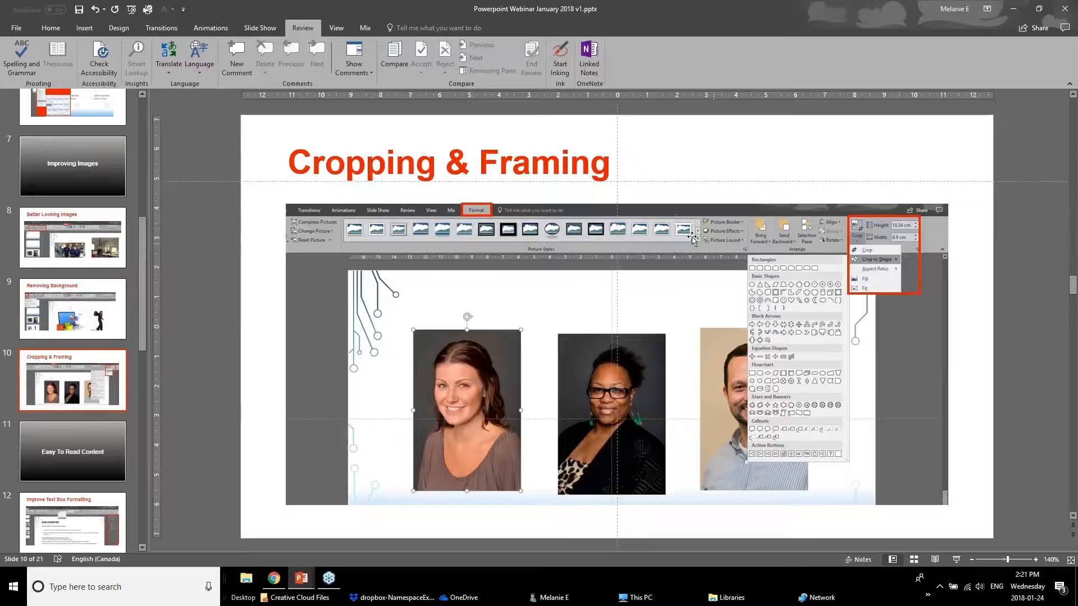
Return to webinar sample.pptx, apply a tilted white-frame picture style to the first woman's oval portrait, and move it slightly up and right.
{"action": "left_click", "coordinate": [302, 579]}
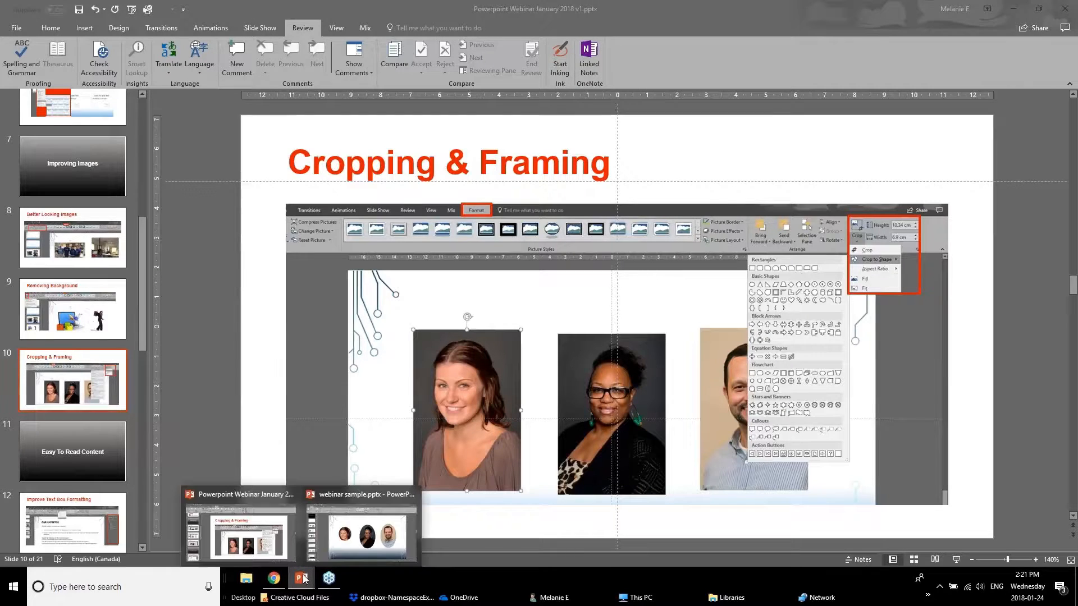
{"action": "left_click", "coordinate": [247, 533]}
{"action": "left_click", "coordinate": [303, 580]}
{"action": "left_click", "coordinate": [364, 532]}
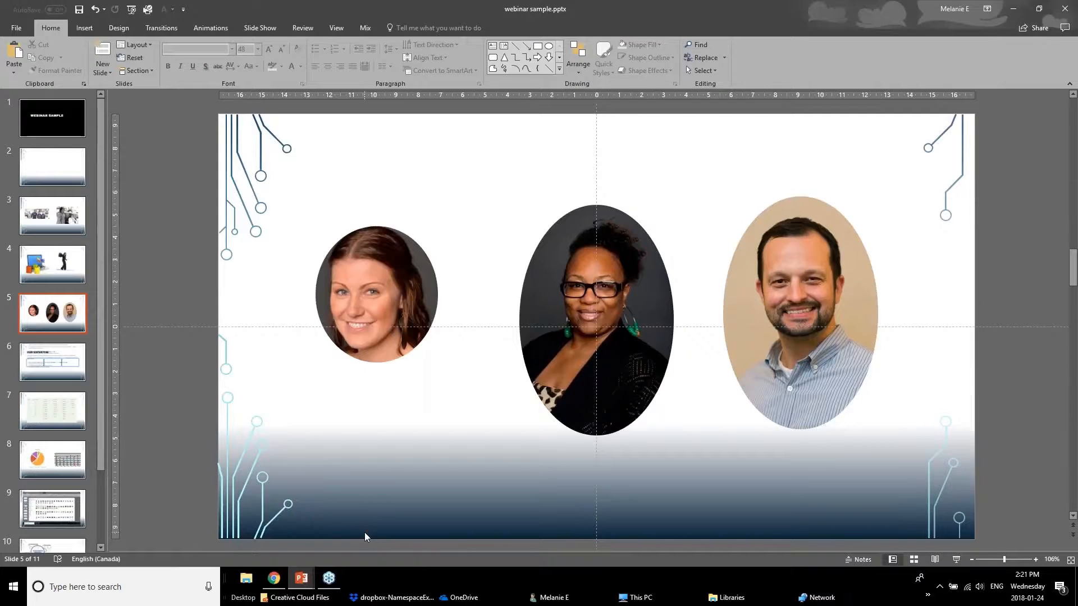
{"action": "left_click", "coordinate": [359, 308]}
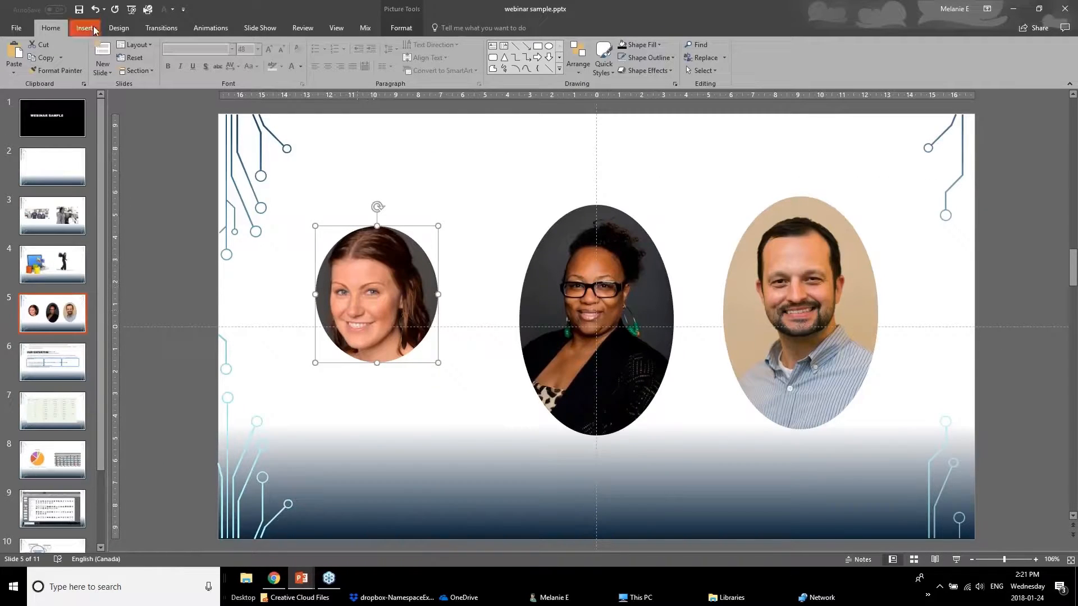
{"action": "left_click", "coordinate": [401, 26]}
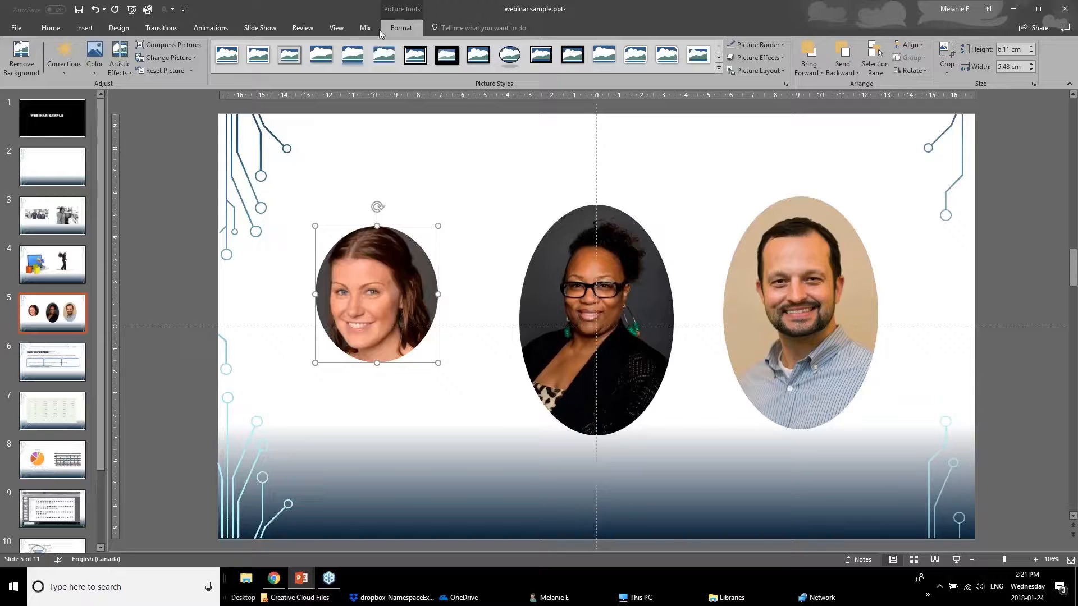
{"action": "left_click", "coordinate": [718, 69]}
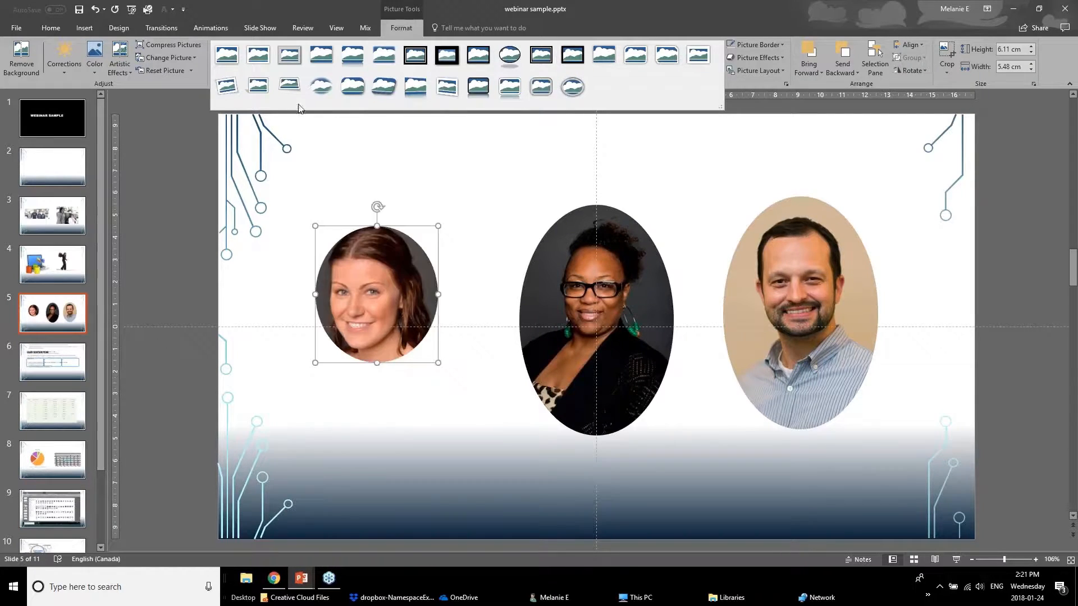
{"action": "left_click", "coordinate": [235, 82]}
{"action": "left_click_drag", "start_coordinate": [392, 351], "coordinate": [410, 322]}
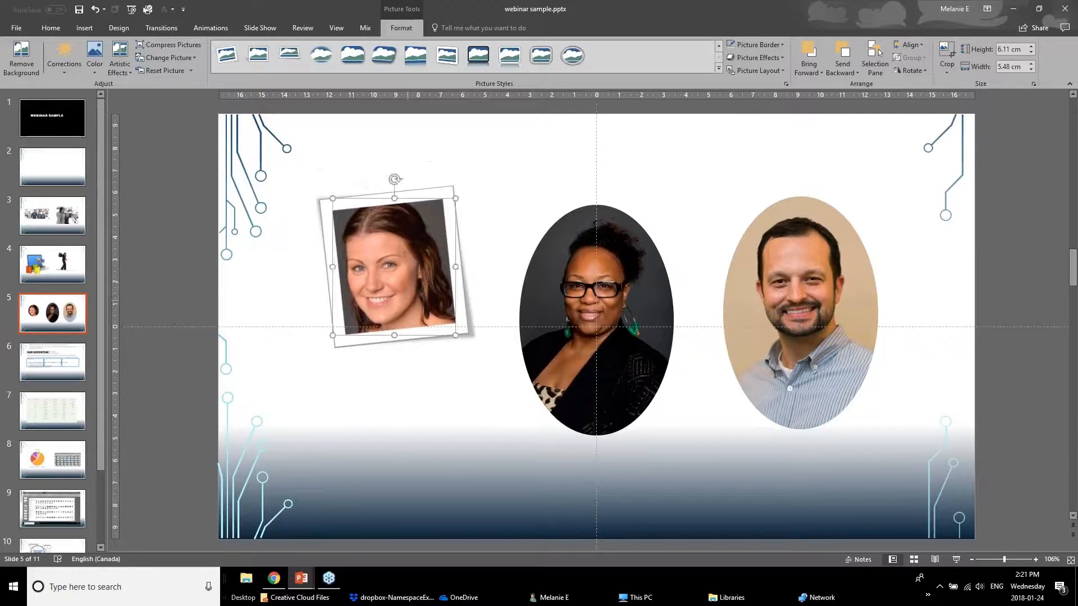
{"action": "left_click", "coordinate": [215, 334]}
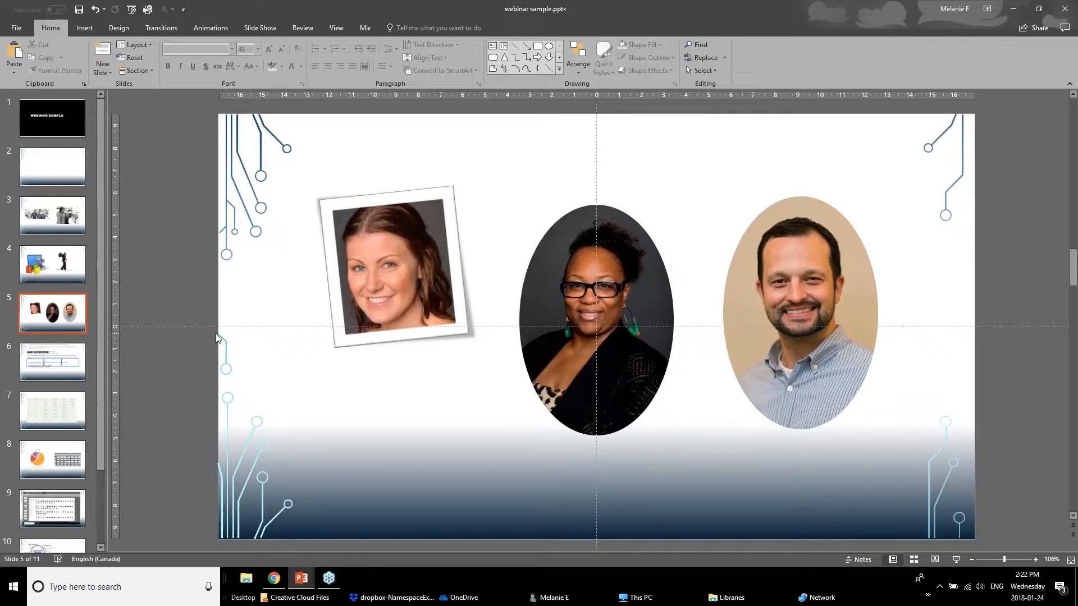
Look through the Picture Border options and the Shadow effects for the portrait of the woman with glasses.
{"action": "double_click", "coordinate": [567, 277]}
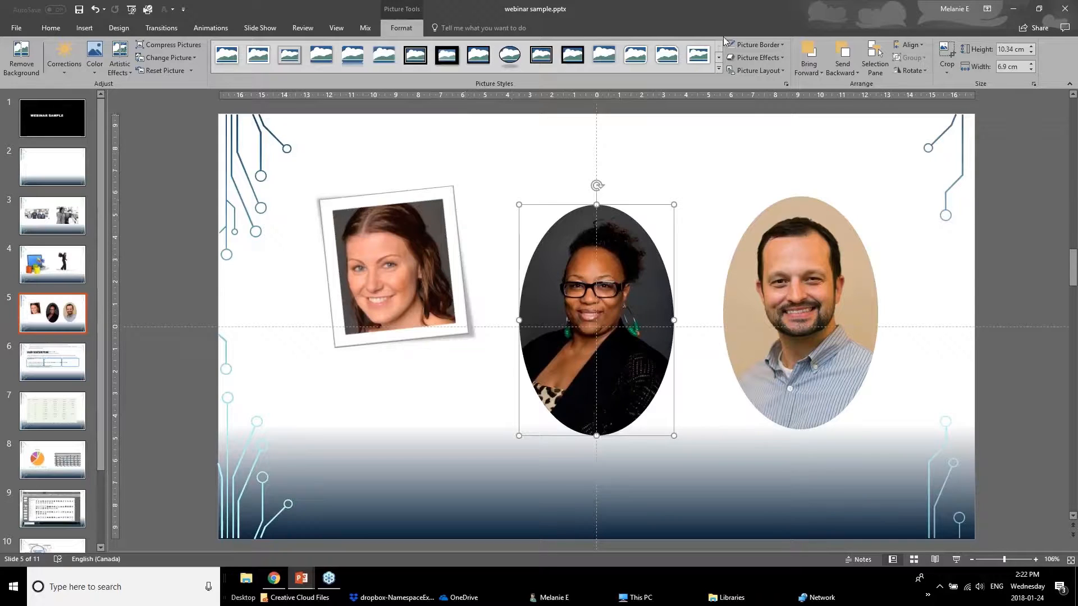
{"action": "left_click", "coordinate": [756, 44]}
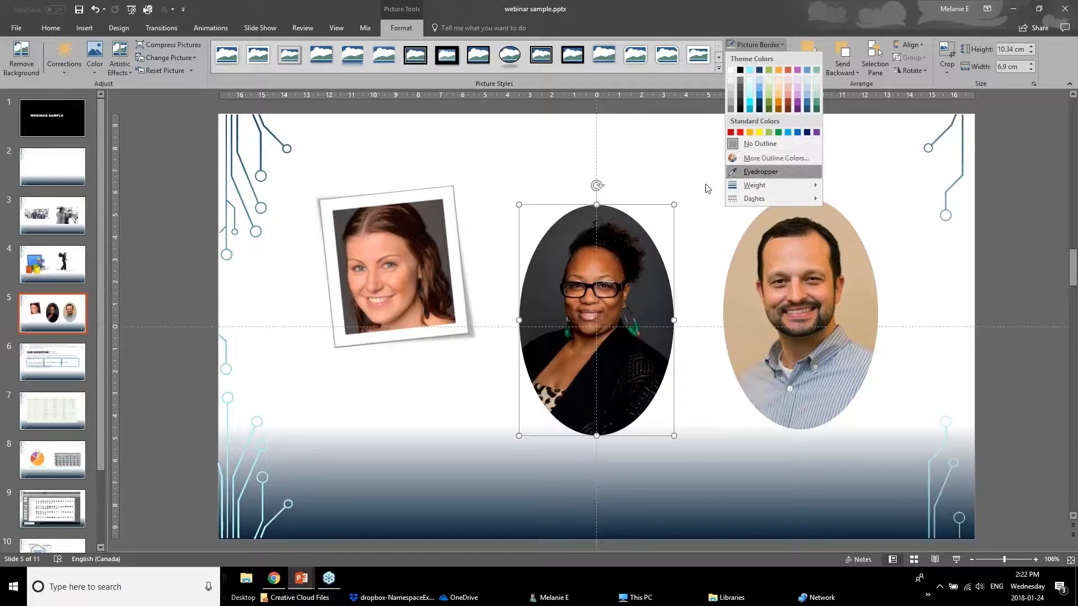
{"action": "left_click", "coordinate": [675, 164]}
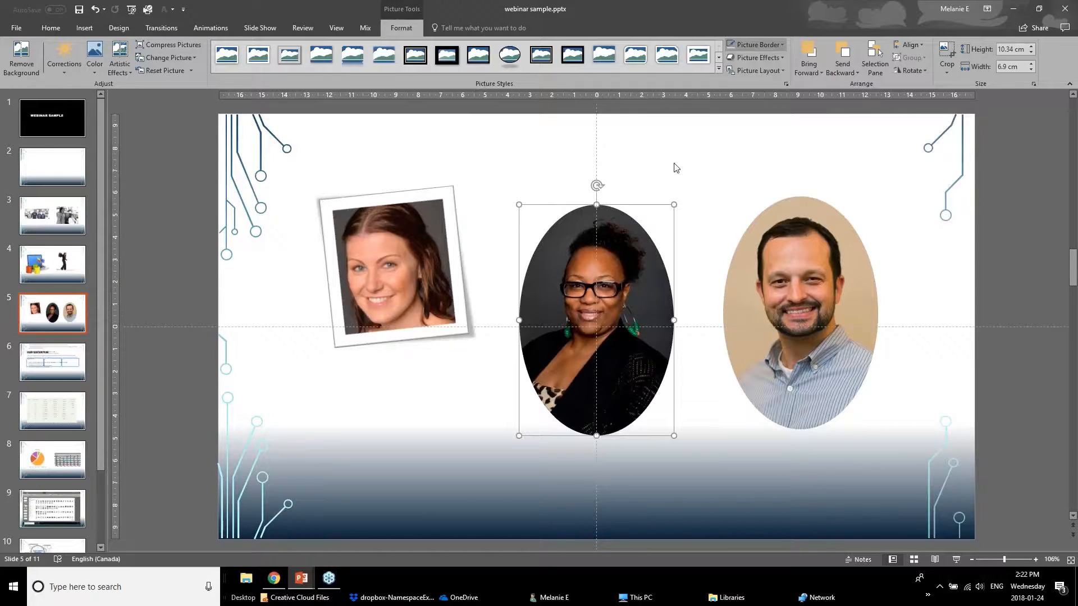
{"action": "left_click", "coordinate": [762, 46]}
{"action": "left_click", "coordinate": [777, 43]}
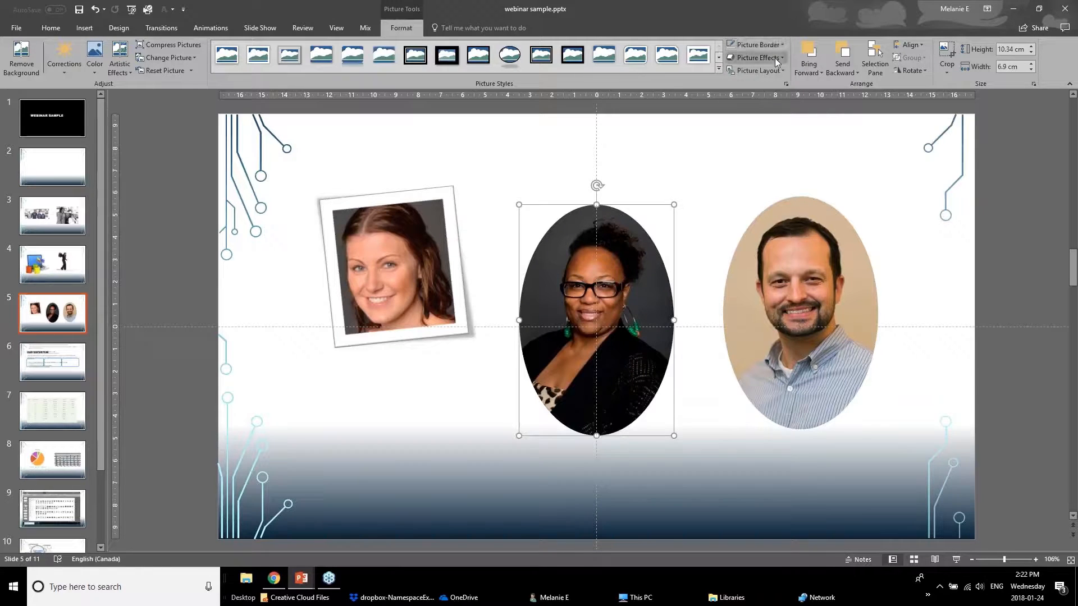
{"action": "left_click", "coordinate": [775, 58]}
{"action": "mouse_move", "coordinate": [784, 118]}
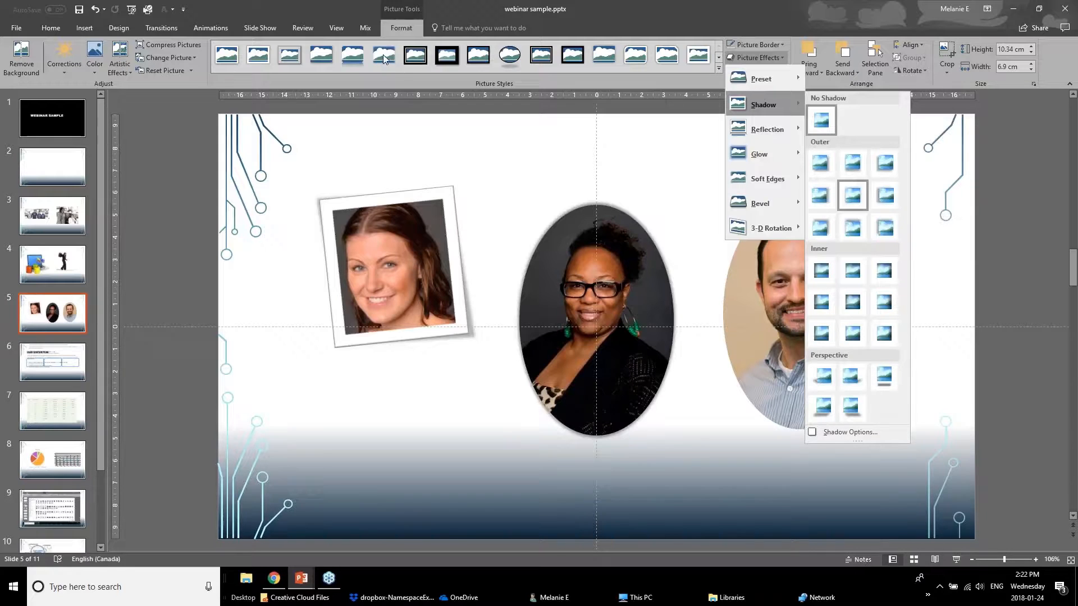
{"action": "key", "text": "Escape"}
Change the tilted portrait's picture style to a straight white frame.
{"action": "key", "text": "ctrl+z"}
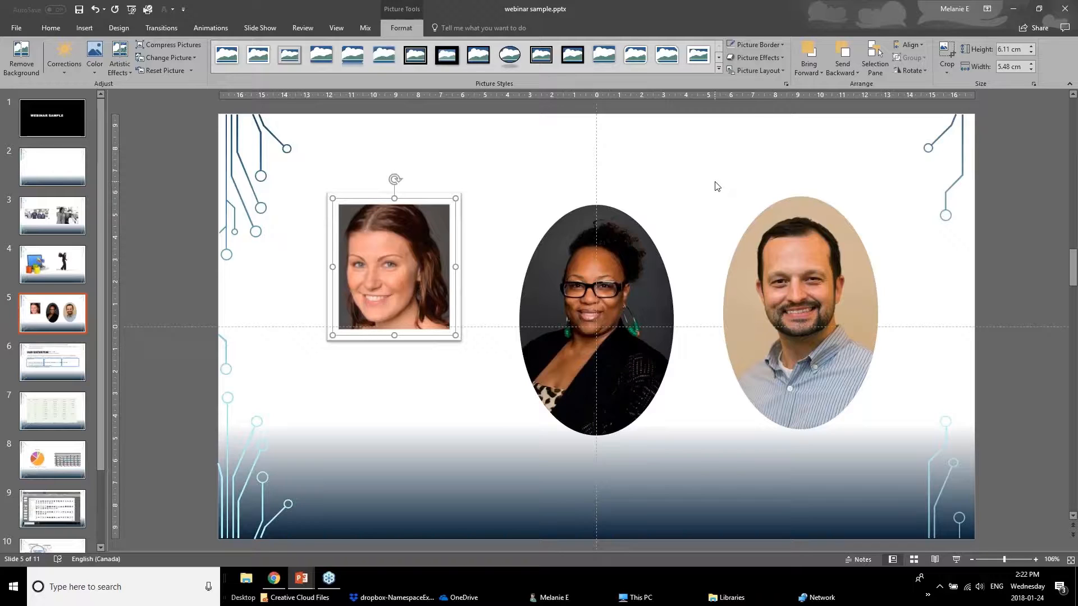
Switch to the Powerpoint Webinar January 2018 v1 presentation and view the Easy To Read Content and Improve Text Box Formatting slides.
{"action": "left_click", "coordinate": [303, 578]}
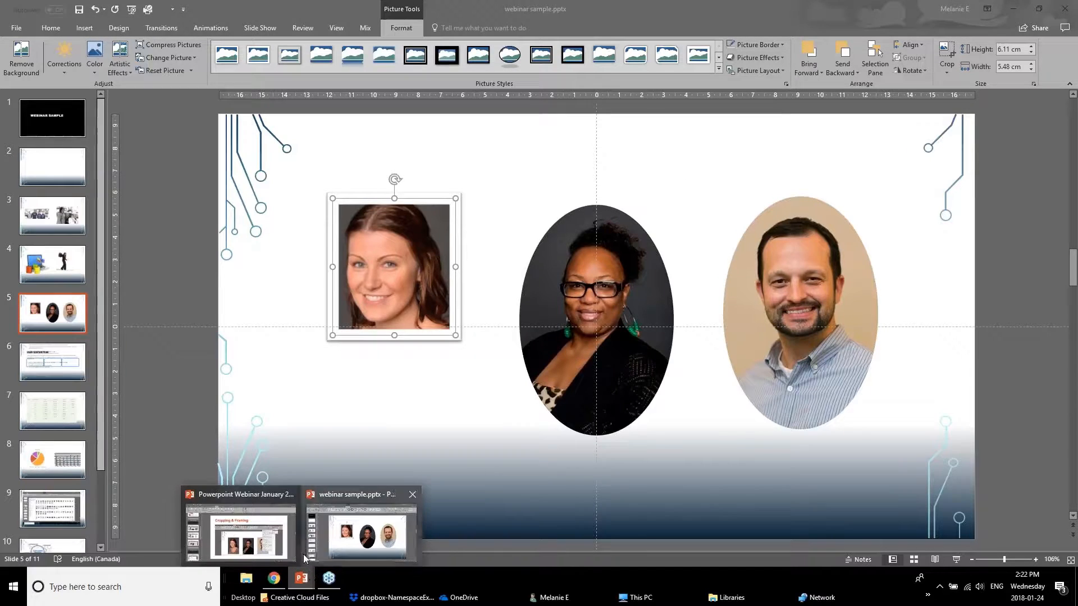
{"action": "left_click", "coordinate": [241, 534]}
{"action": "scroll", "coordinate": [125, 433], "scroll_direction": "down", "scroll_amount": 1}
{"action": "left_click", "coordinate": [92, 398]}
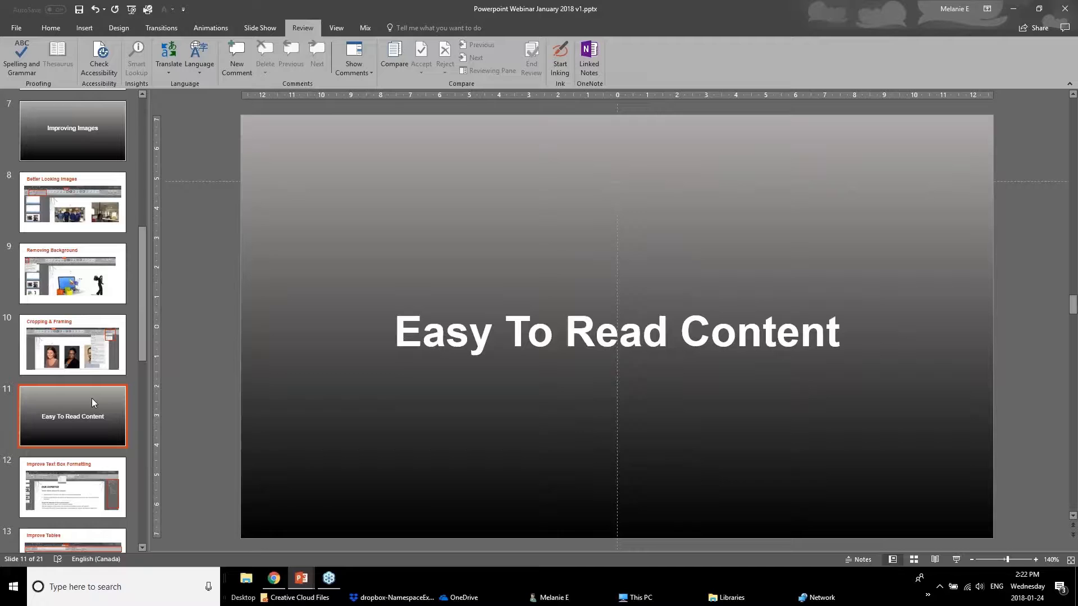
{"action": "left_click", "coordinate": [63, 510]}
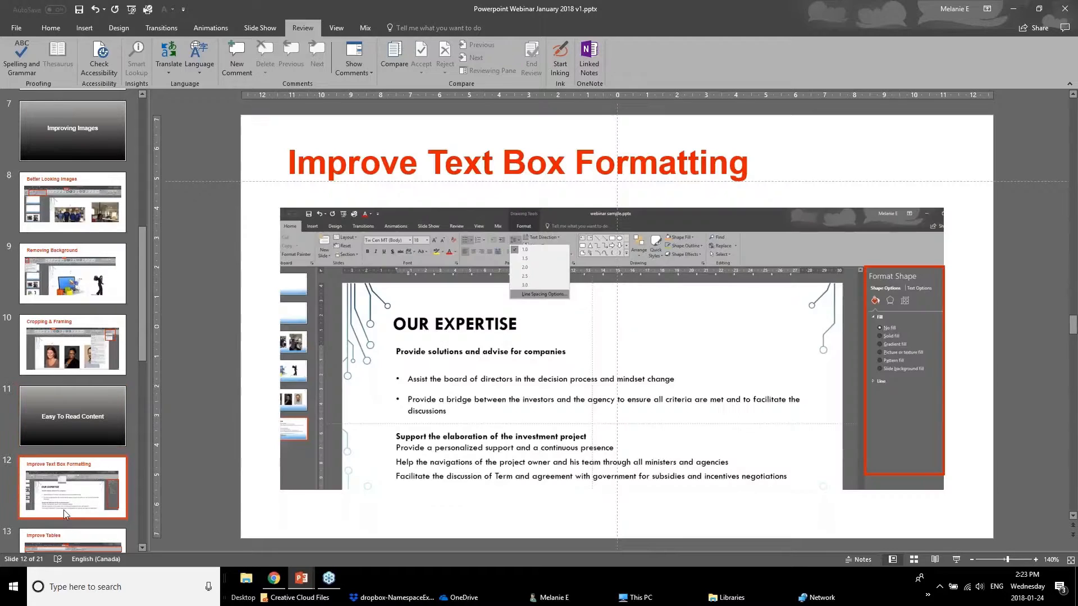
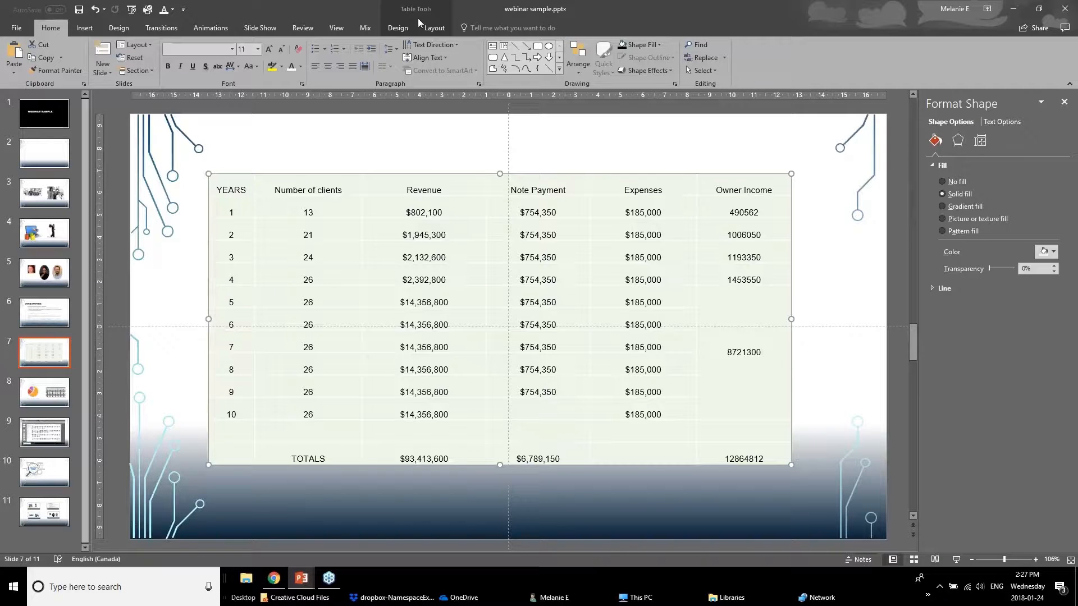
Look through the design and layout options available for the yearly revenue table on slide 7.
{"action": "left_click", "coordinate": [398, 28]}
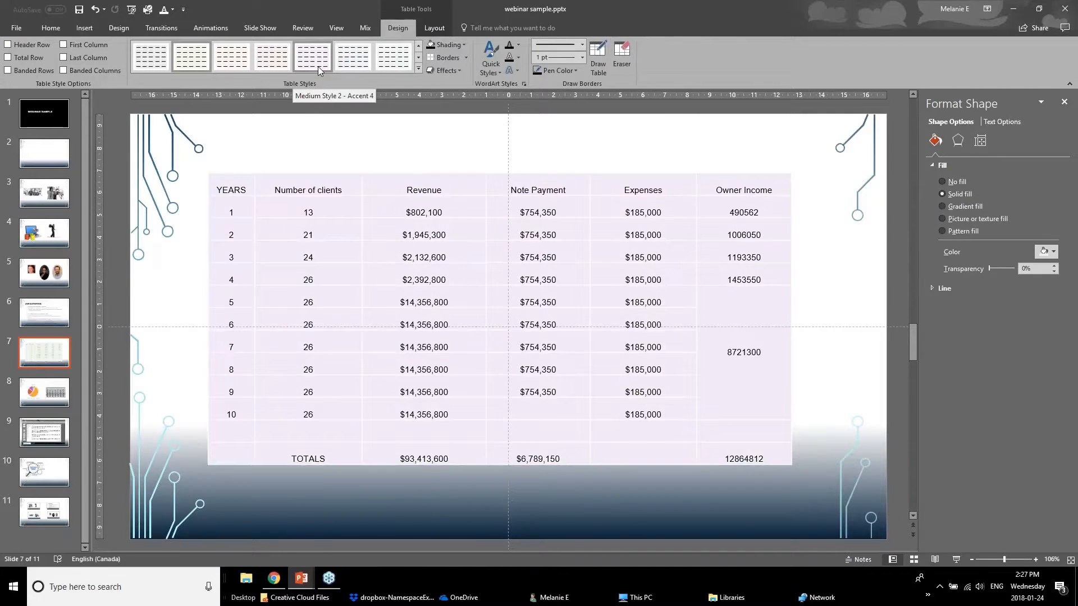
{"action": "left_click", "coordinate": [436, 29]}
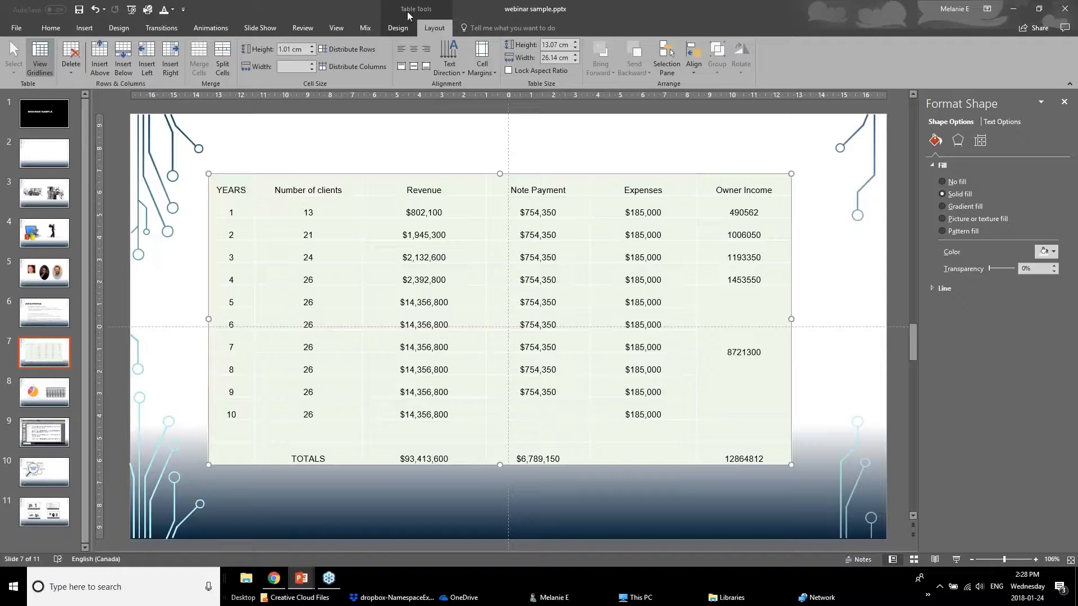
{"action": "left_click", "coordinate": [399, 29]}
{"action": "left_click", "coordinate": [423, 29]}
{"action": "left_click", "coordinate": [407, 31]}
{"action": "left_click", "coordinate": [436, 29]}
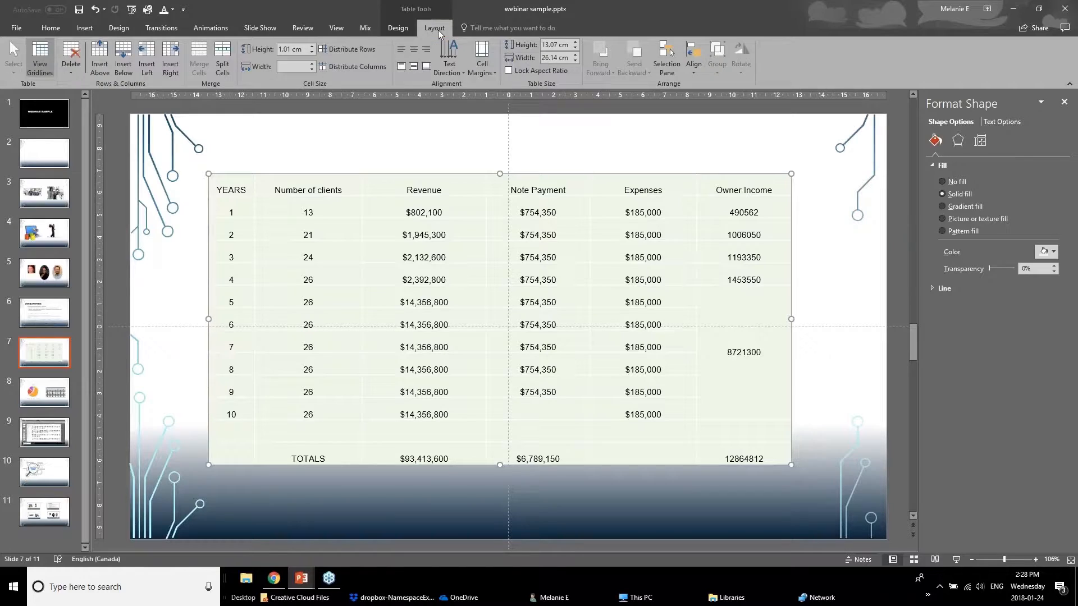
{"action": "left_click", "coordinate": [401, 32]}
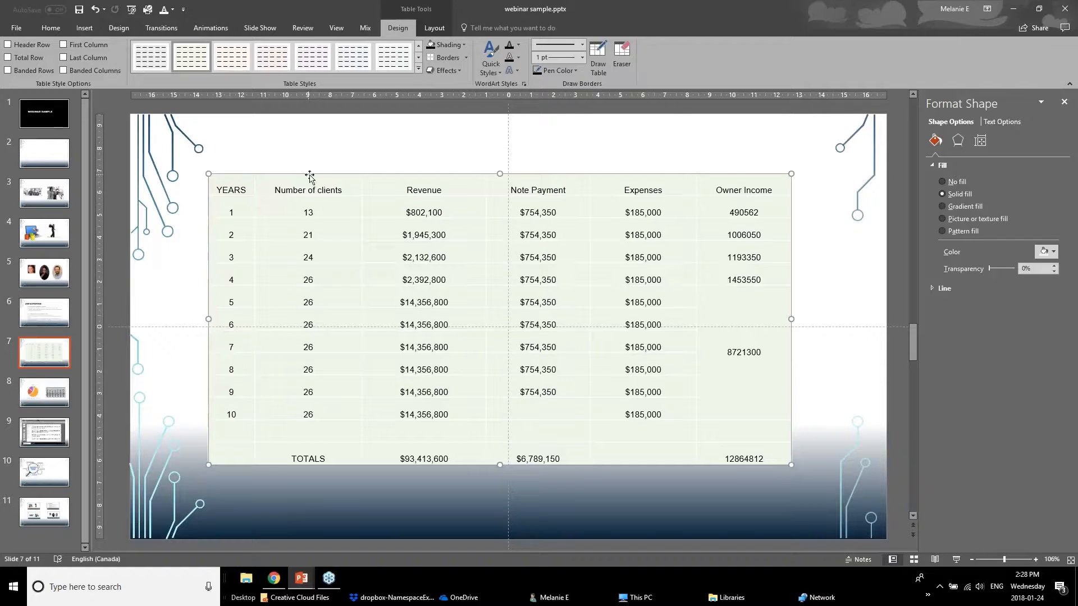
Try Header Row, Total Row and Last Column formatting on the table and preview the available table styles.
{"action": "left_click", "coordinate": [8, 45]}
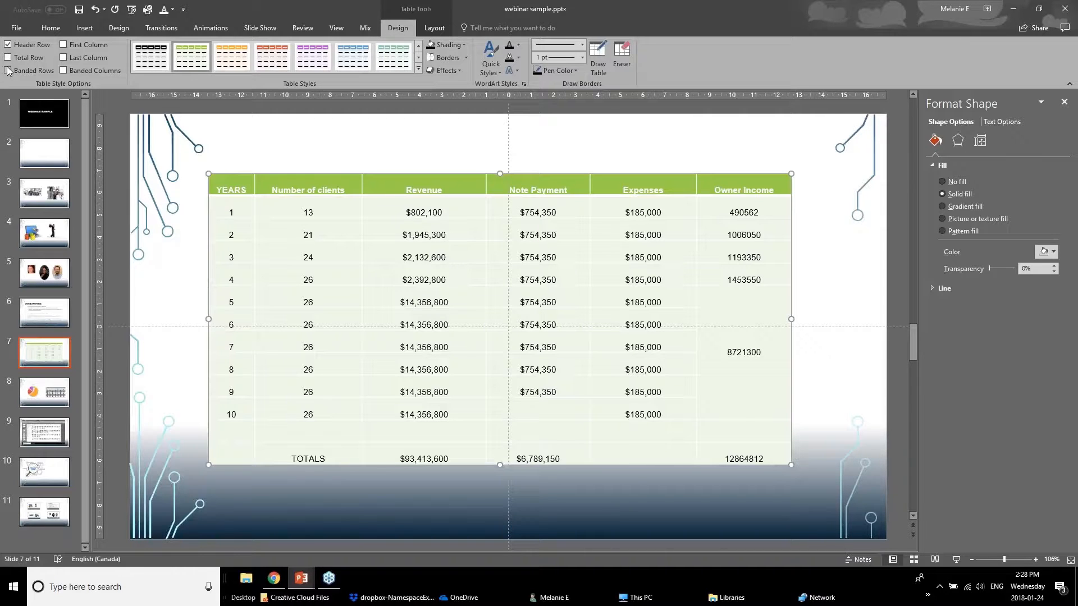
{"action": "left_click", "coordinate": [8, 58]}
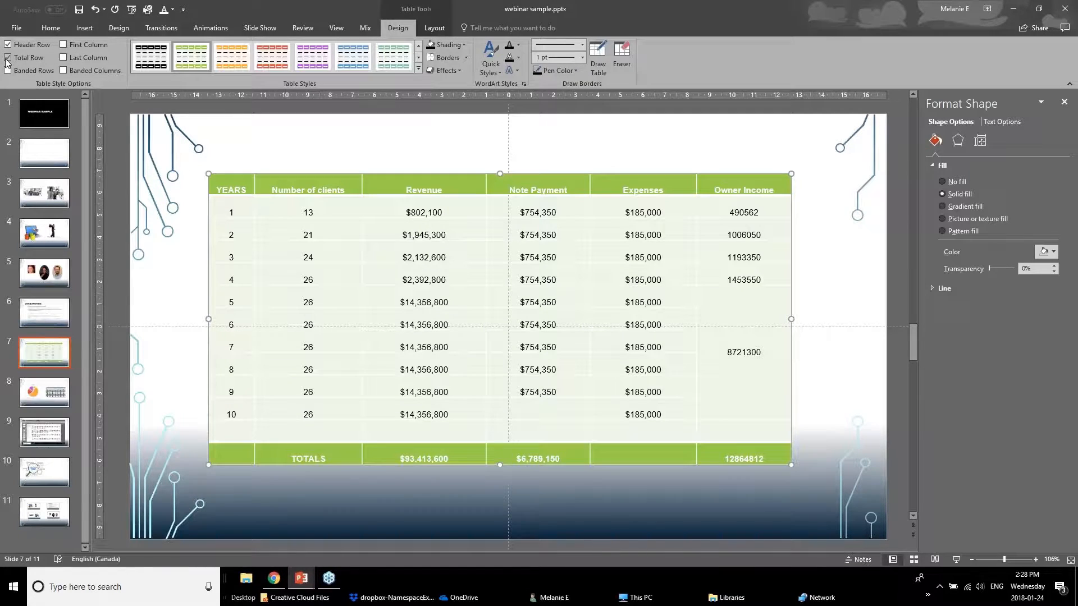
{"action": "left_click", "coordinate": [63, 58]}
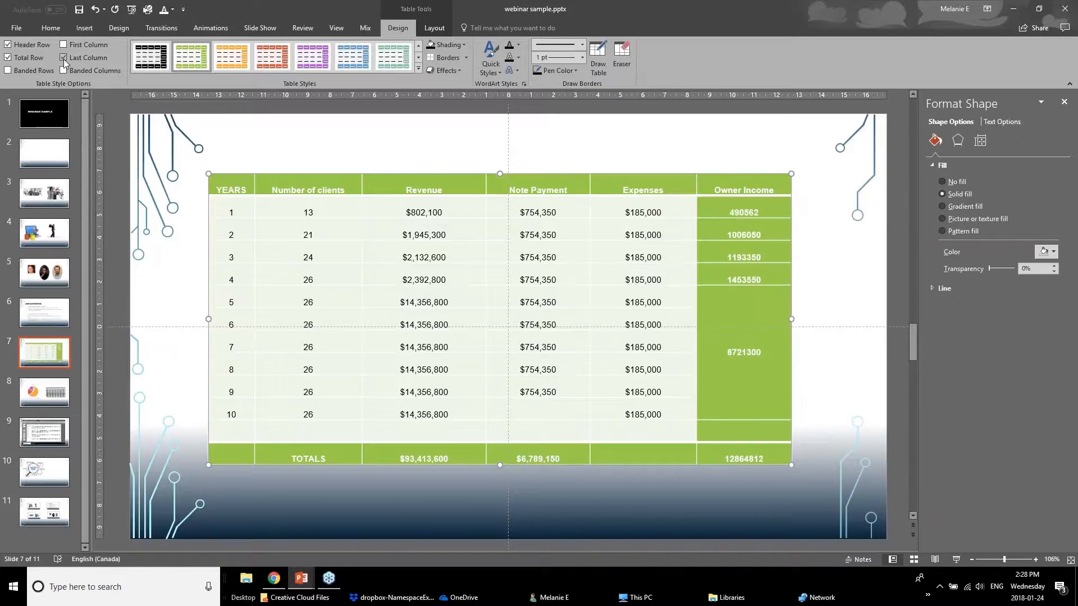
{"action": "left_click", "coordinate": [418, 68]}
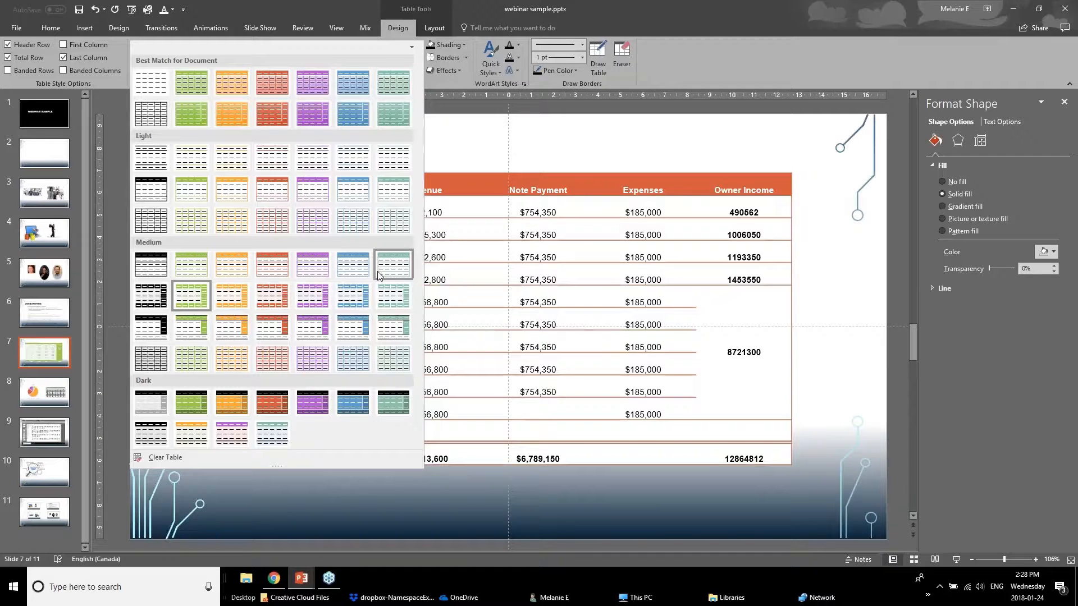
{"action": "left_click", "coordinate": [441, 158]}
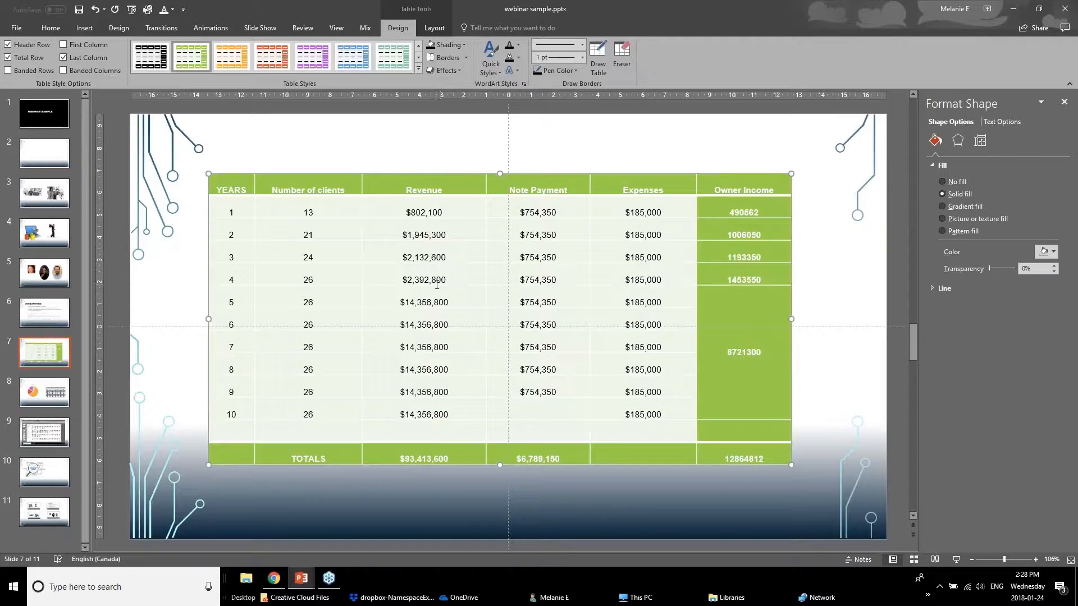
Undo the table's Last Column, Total Row and Header Row formatting.
{"action": "key", "text": "ctrl+z"}
{"action": "key", "text": "ctrl+z"}
{"action": "key", "text": "ctrl+z"}
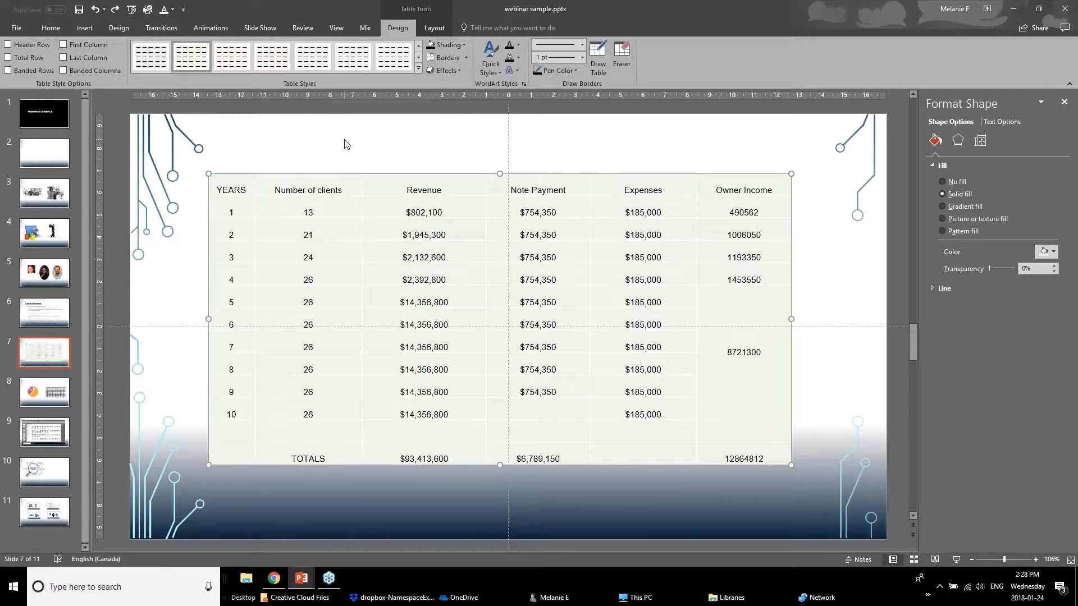
Shade the table's header row dark red and set its text to white.
{"action": "left_click", "coordinate": [344, 145]}
{"action": "left_click_drag", "start_coordinate": [234, 188], "coordinate": [767, 188]}
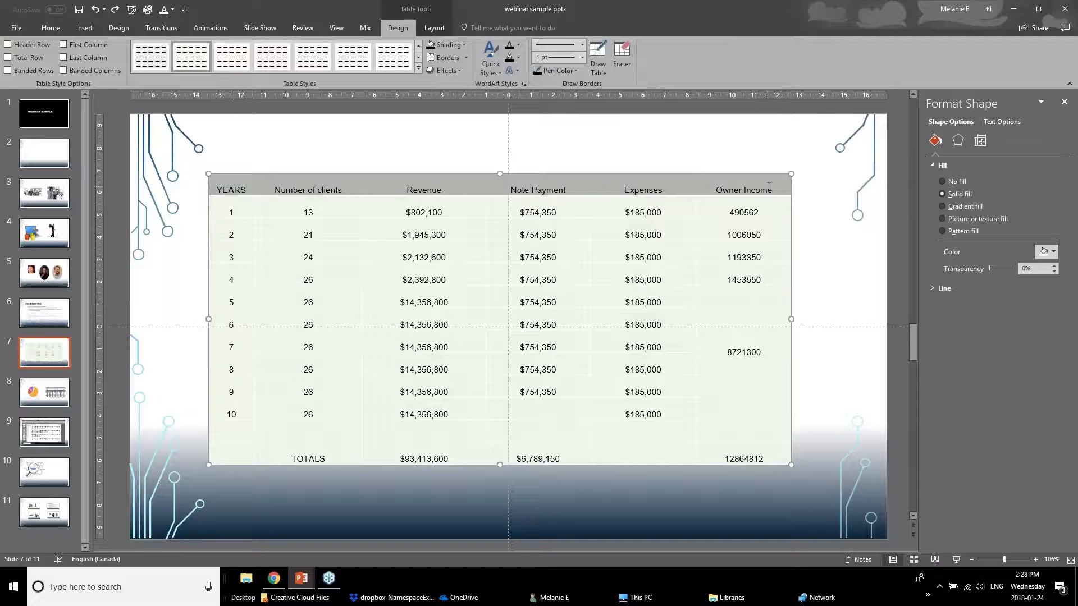
{"action": "left_click", "coordinate": [464, 44]}
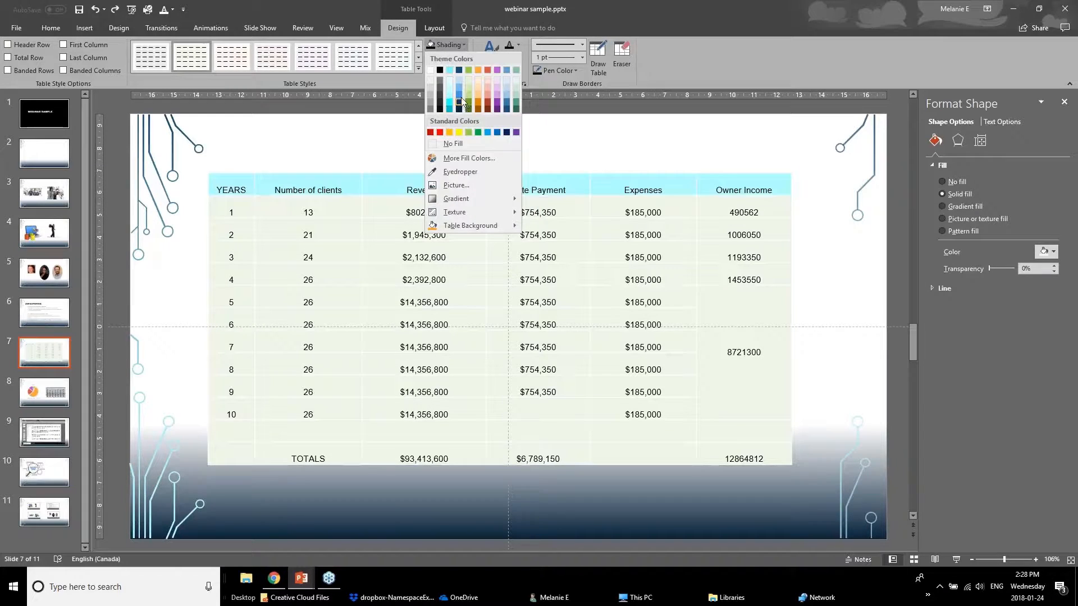
{"action": "left_click", "coordinate": [431, 133]}
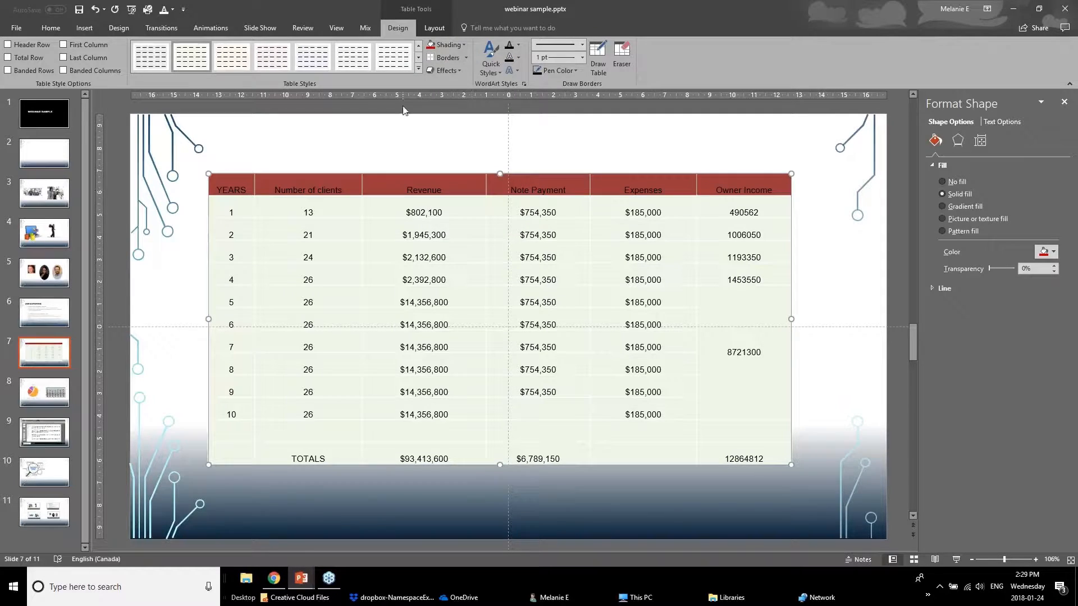
{"action": "left_click", "coordinate": [518, 45]}
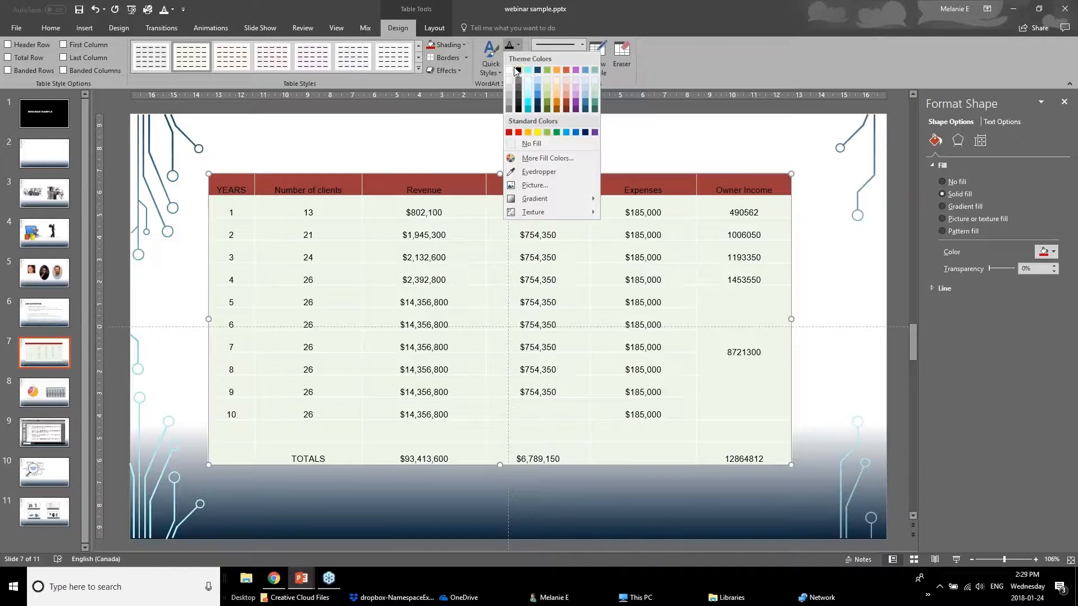
{"action": "left_click", "coordinate": [507, 70]}
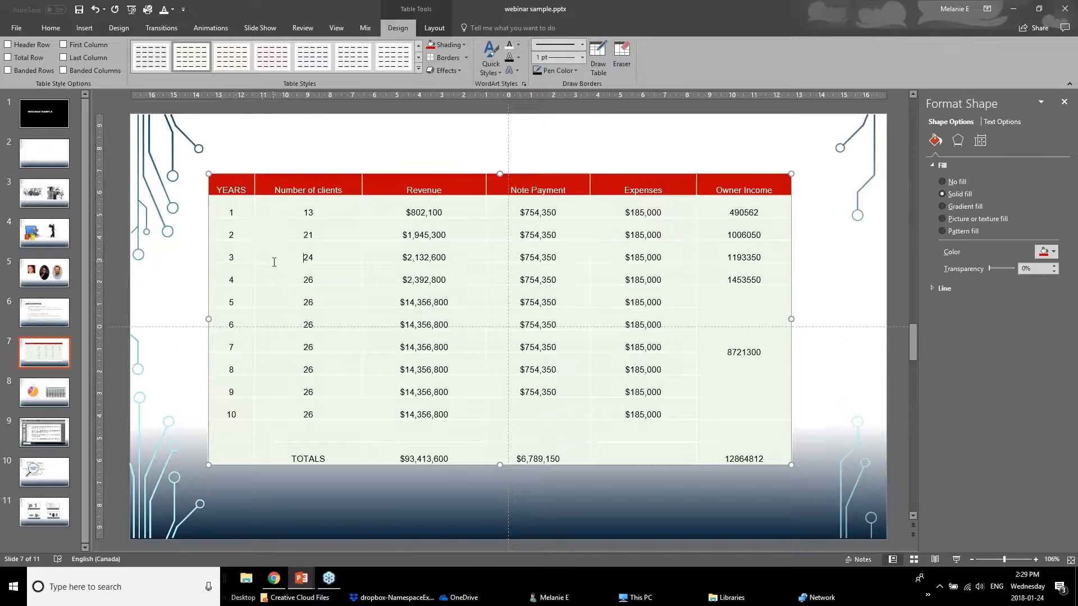
Review the border options for the table's data rows and choose a grey pen color for the borders.
{"action": "left_click_drag", "start_coordinate": [233, 201], "coordinate": [752, 456]}
{"action": "left_click", "coordinate": [465, 58]}
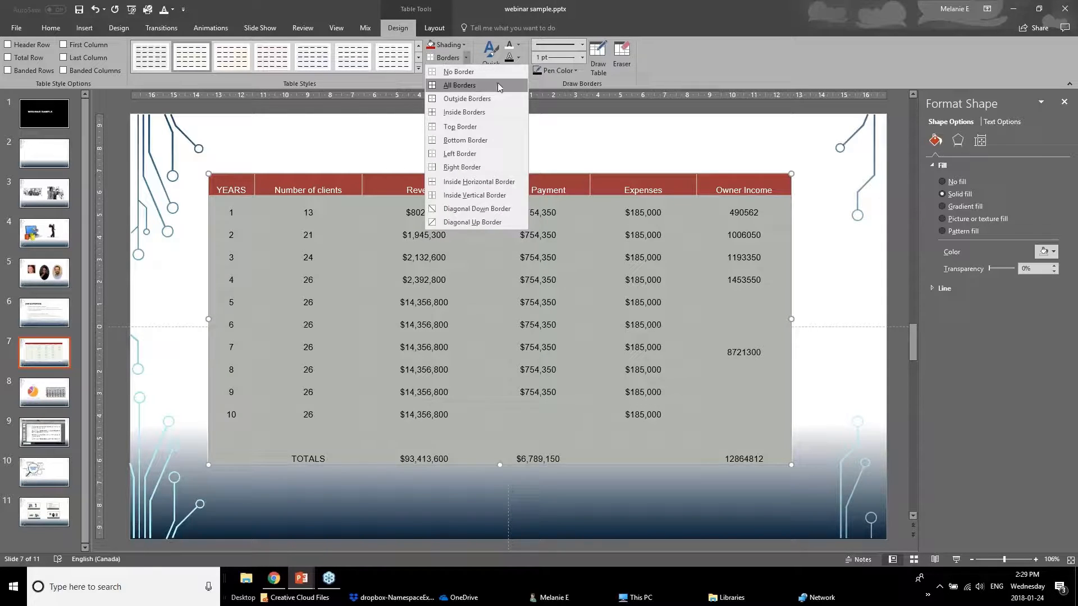
{"action": "left_click", "coordinate": [582, 58]}
{"action": "left_click", "coordinate": [582, 57]}
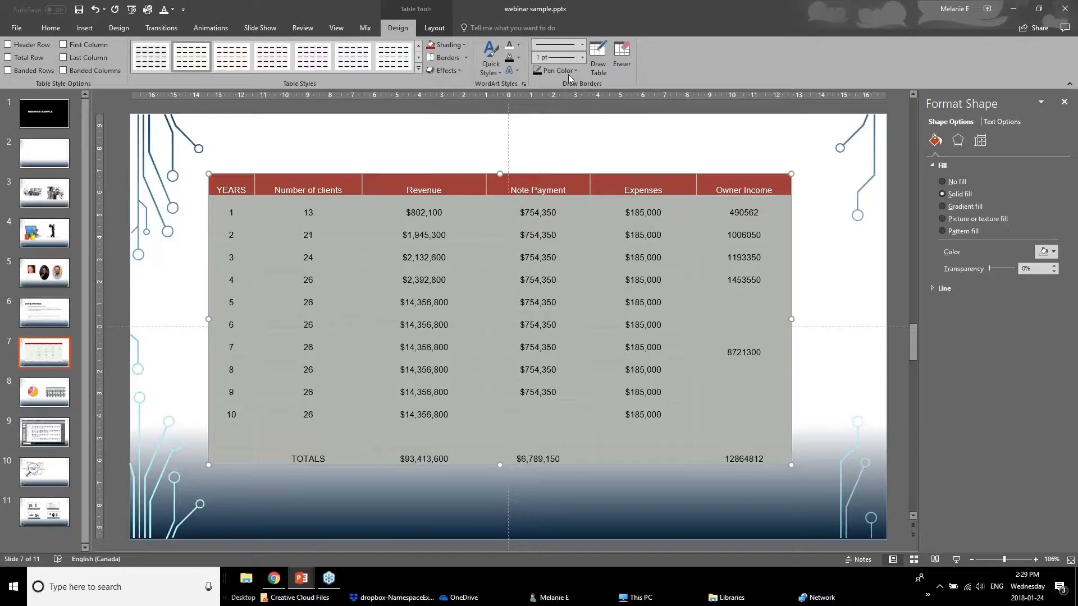
{"action": "left_click", "coordinate": [568, 73]}
{"action": "left_click", "coordinate": [537, 121]}
{"action": "left_click", "coordinate": [566, 73]}
{"action": "left_click", "coordinate": [538, 114]}
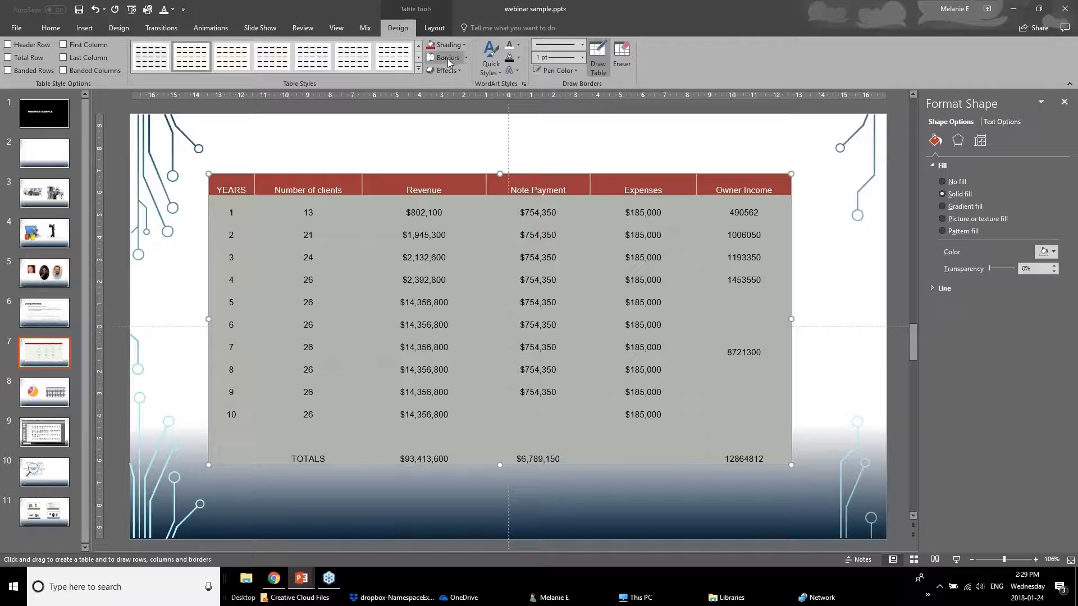
Apply All Borders in the chosen pen color to every row below the table's header.
{"action": "left_click", "coordinate": [446, 59]}
{"action": "left_click", "coordinate": [420, 163]}
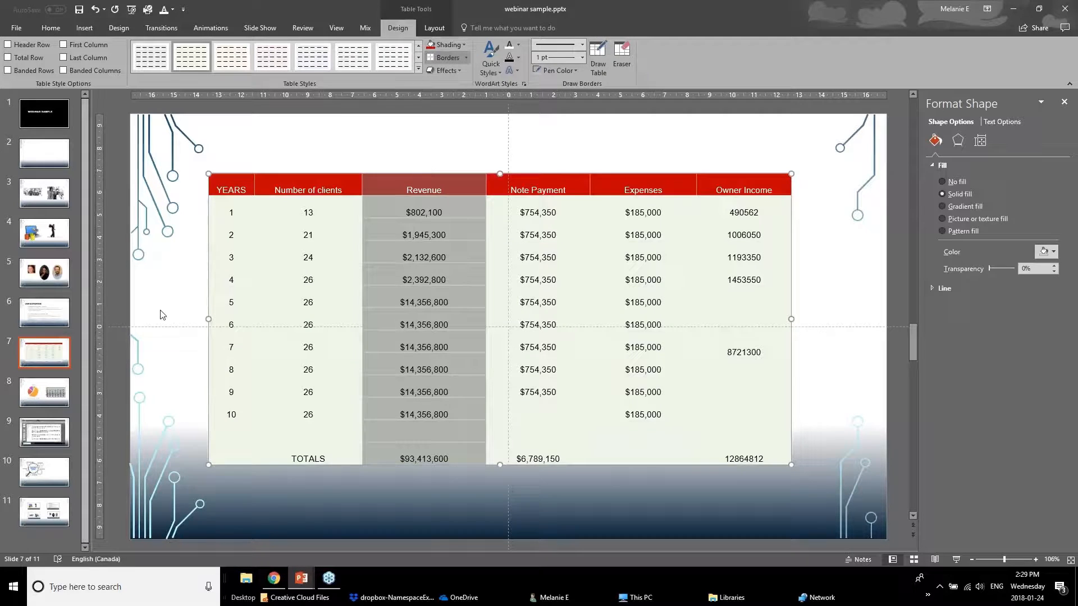
{"action": "left_click", "coordinate": [160, 315]}
{"action": "left_click_drag", "start_coordinate": [235, 208], "coordinate": [775, 458]}
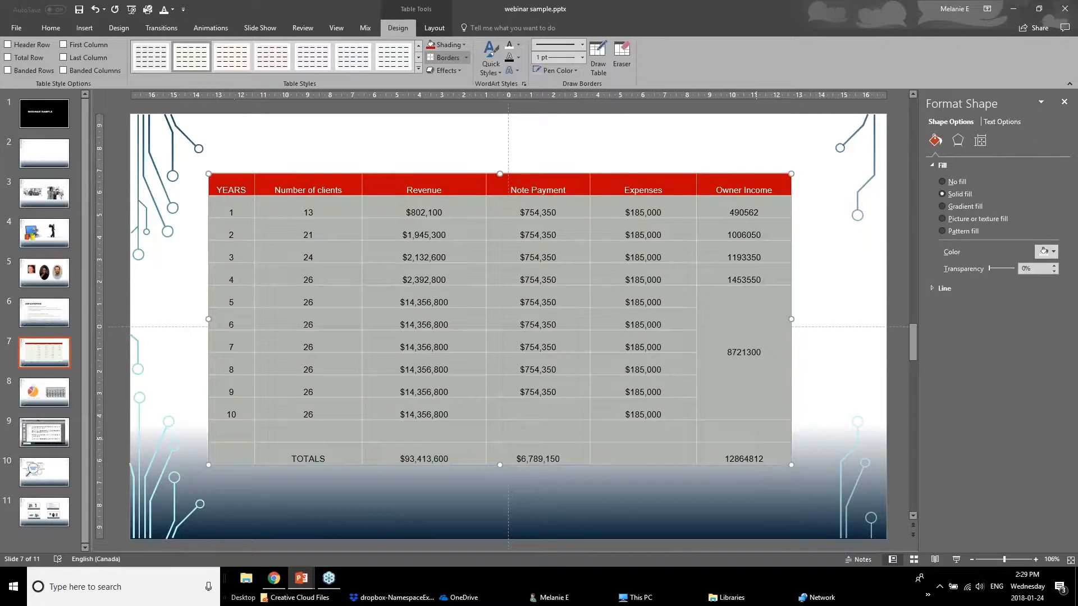
{"action": "left_click", "coordinate": [465, 60]}
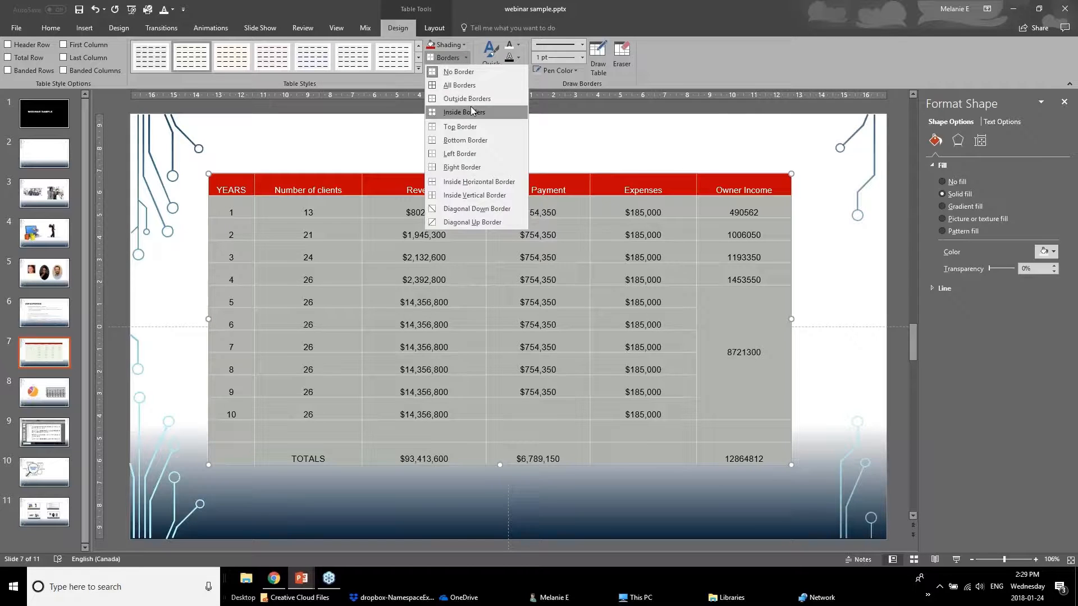
{"action": "left_click", "coordinate": [475, 91]}
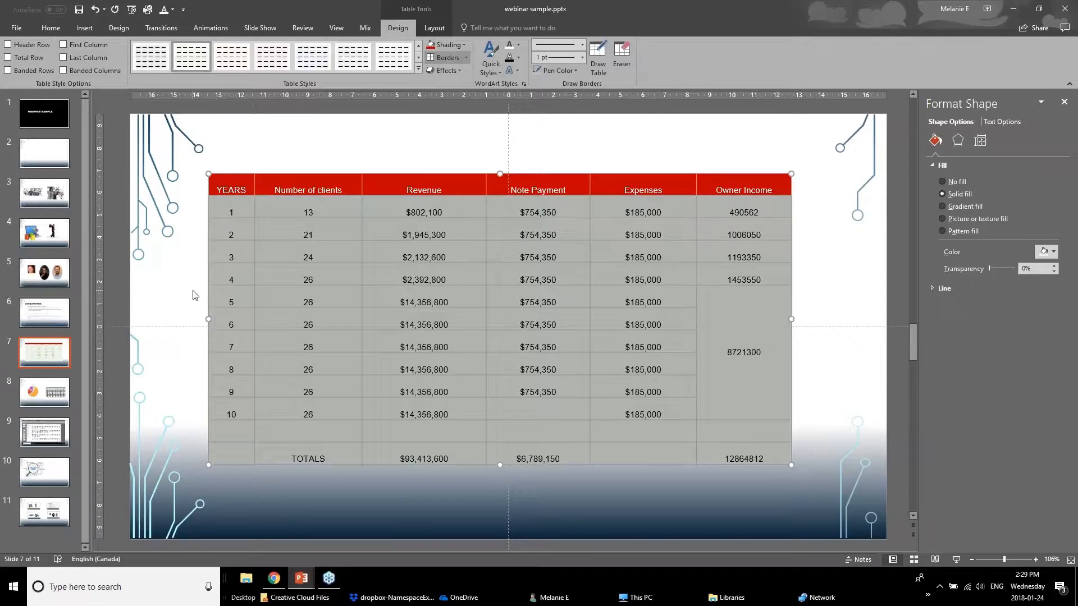
{"action": "left_click", "coordinate": [193, 294]}
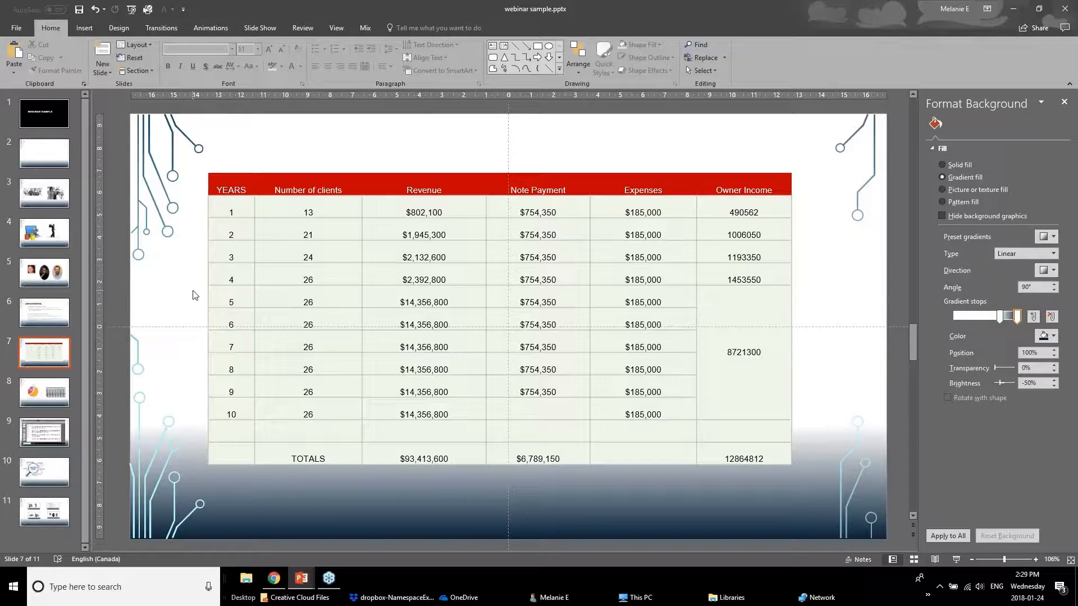
{"action": "left_click_drag", "start_coordinate": [233, 212], "coordinate": [755, 251]}
{"action": "left_click", "coordinate": [741, 300]}
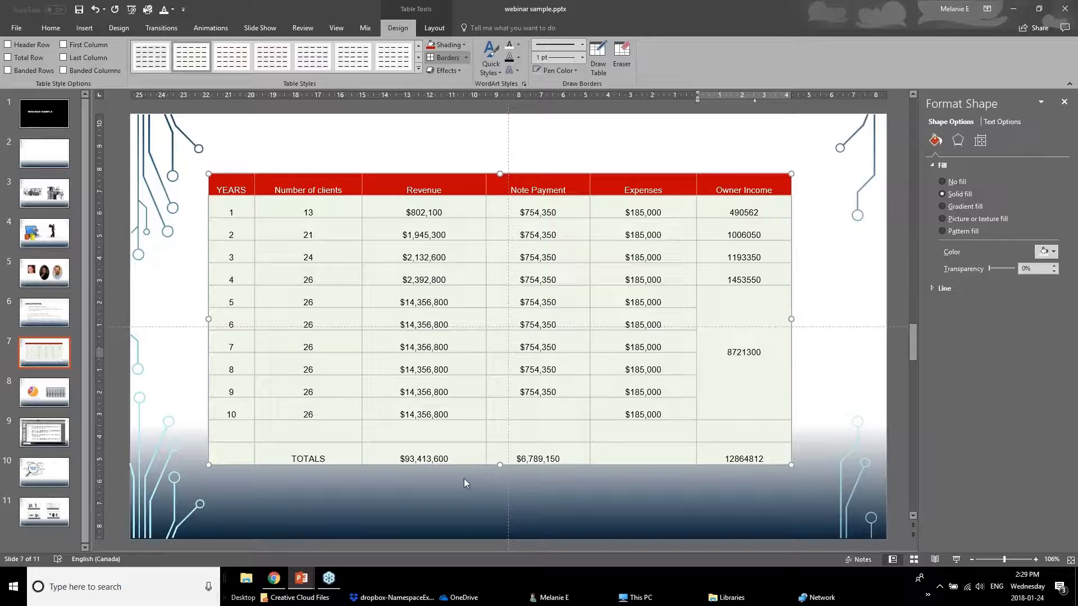
Center the text vertically in all cells of the table.
{"action": "left_click", "coordinate": [233, 209]}
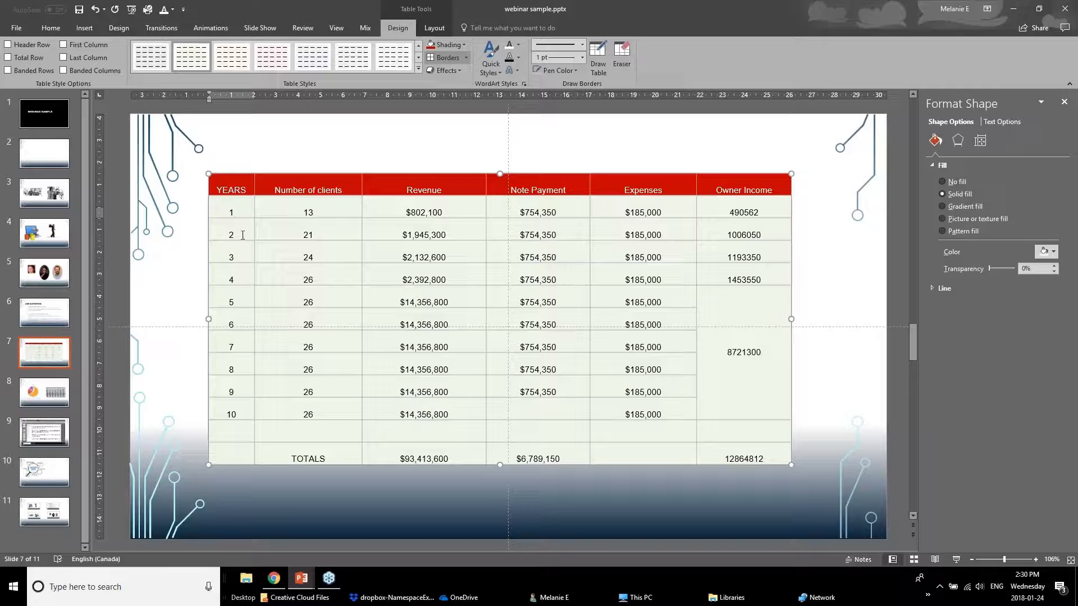
{"action": "left_click", "coordinate": [433, 28]}
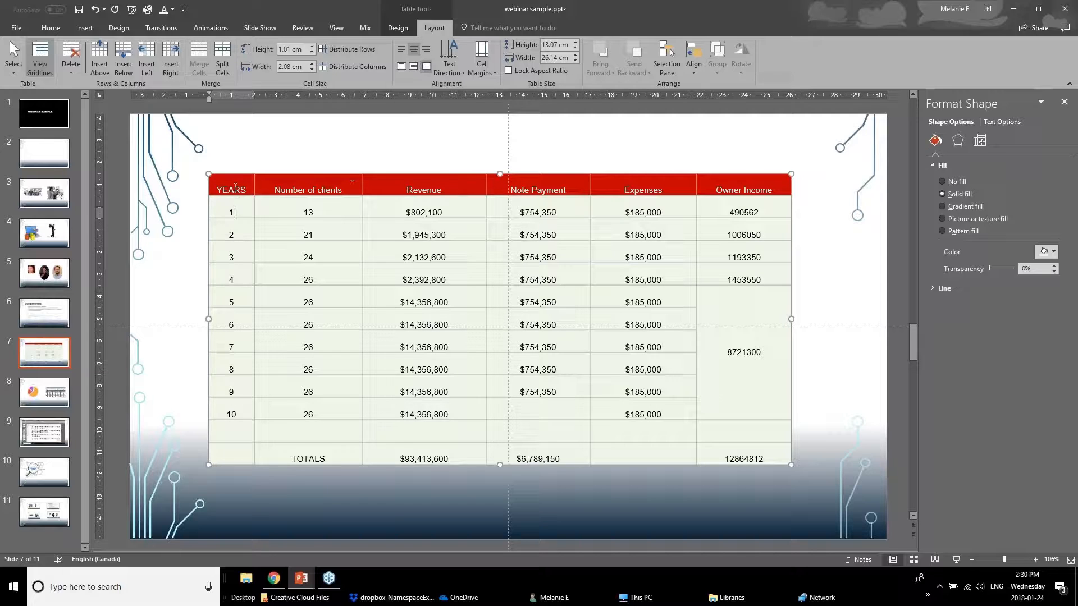
{"action": "key", "text": "Escape"}
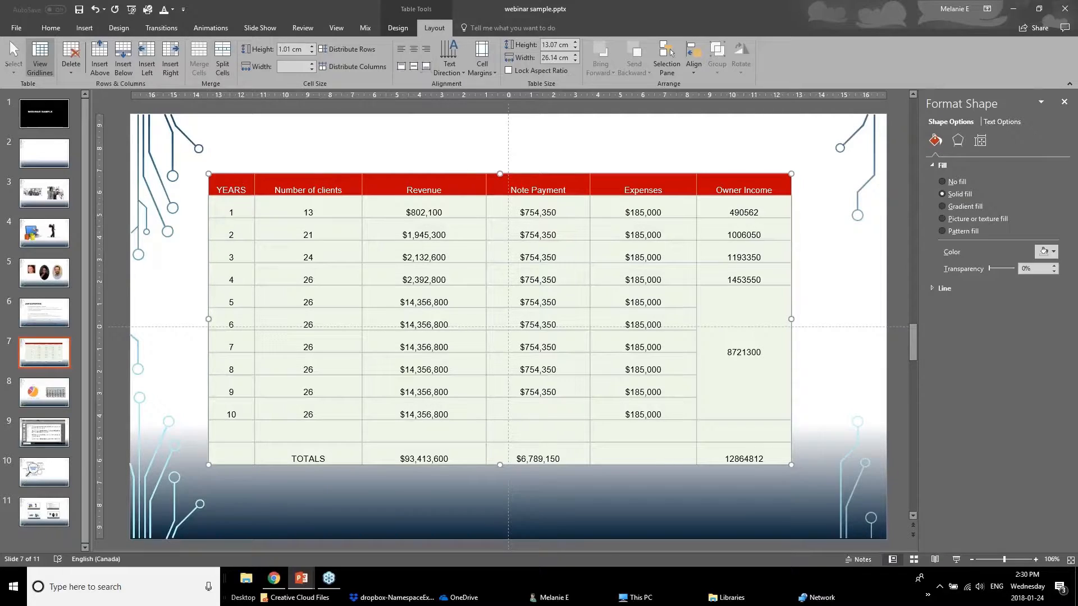
{"action": "left_click", "coordinate": [414, 69]}
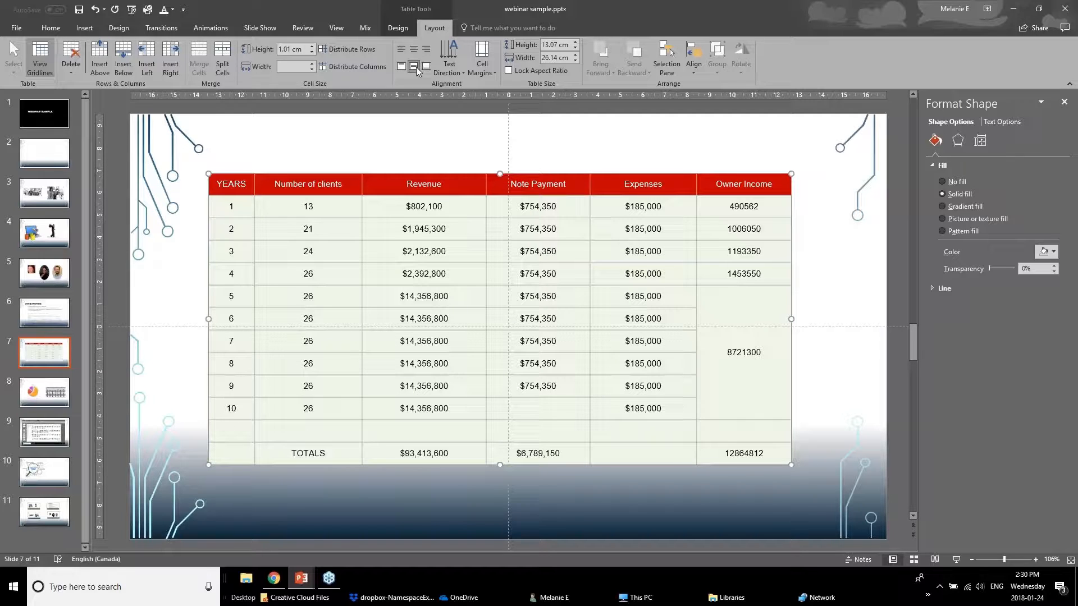
Try left and right alignment on the whole table's text and return it to horizontally centered.
{"action": "left_click", "coordinate": [397, 51]}
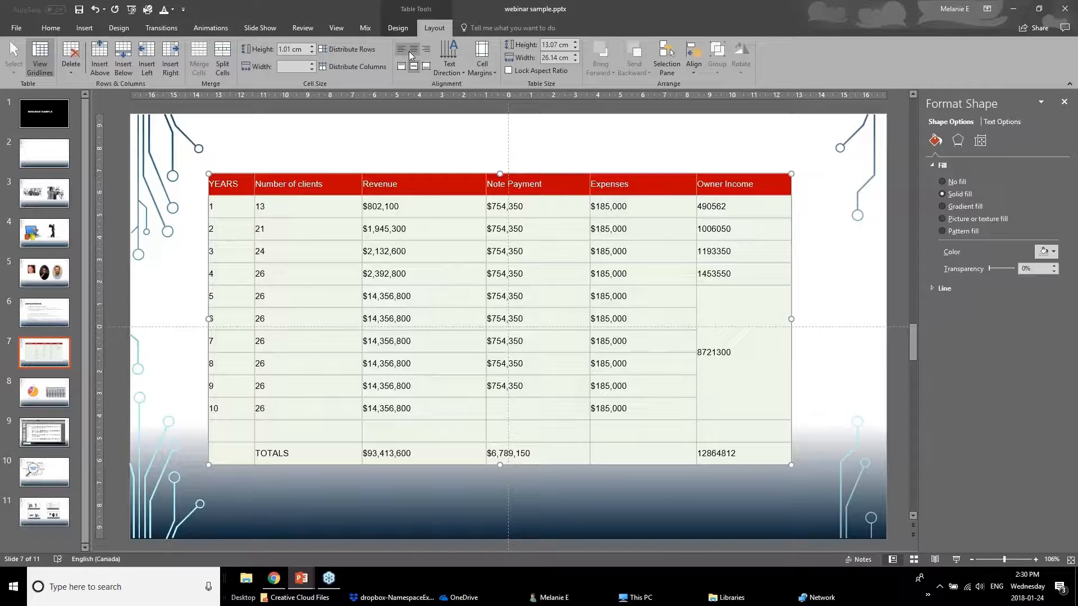
{"action": "left_click", "coordinate": [409, 49]}
{"action": "left_click", "coordinate": [429, 49]}
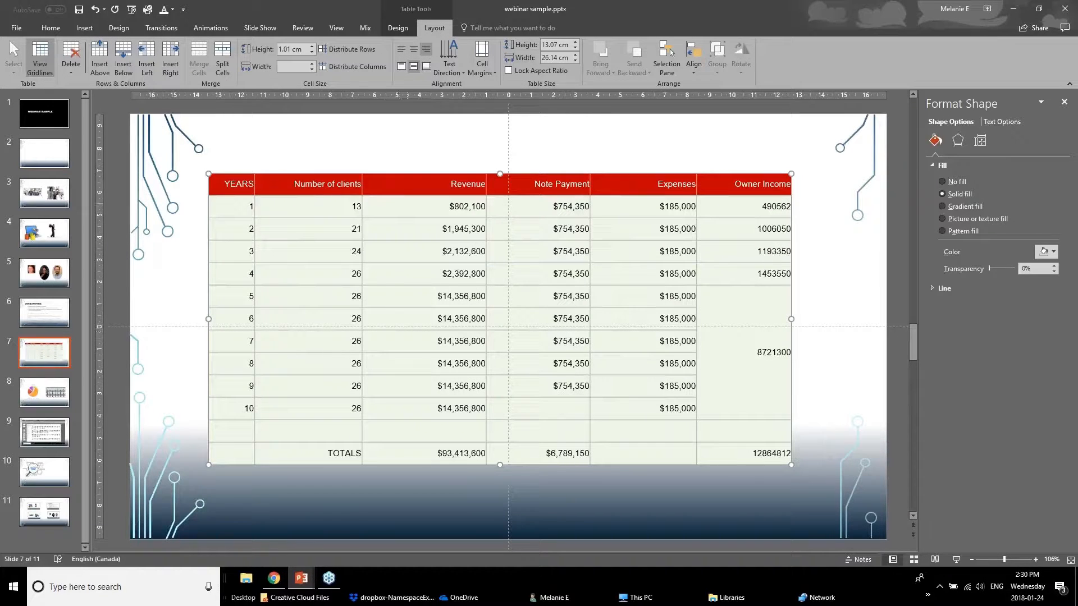
{"action": "left_click", "coordinate": [412, 51]}
{"action": "left_click", "coordinate": [303, 251]}
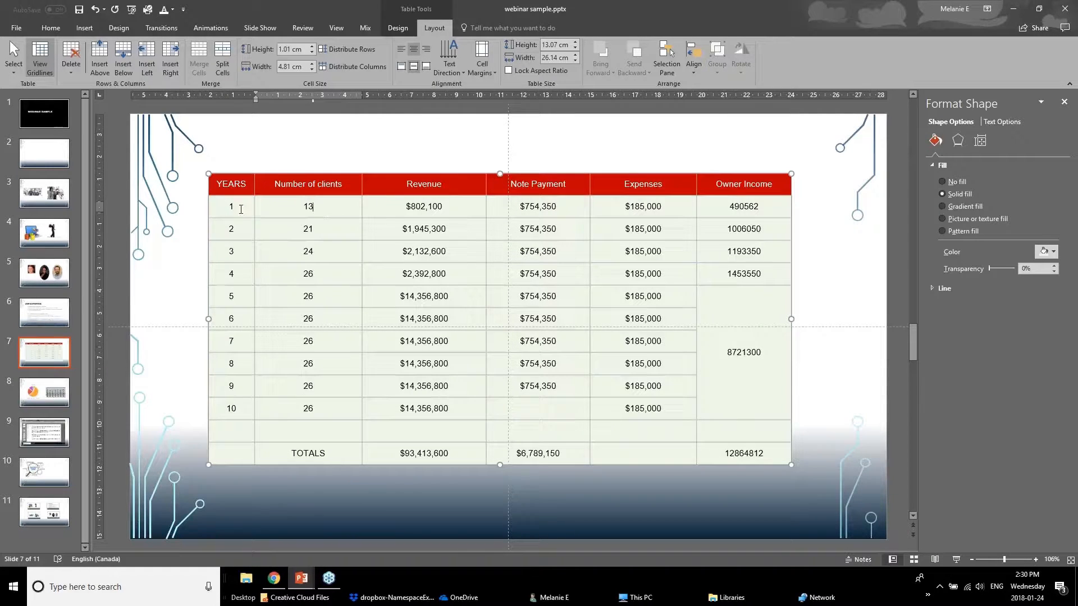
Try rotating the year numbers in the table's first column by 90° and set their text direction back to horizontal.
{"action": "left_click_drag", "start_coordinate": [236, 207], "coordinate": [215, 436]}
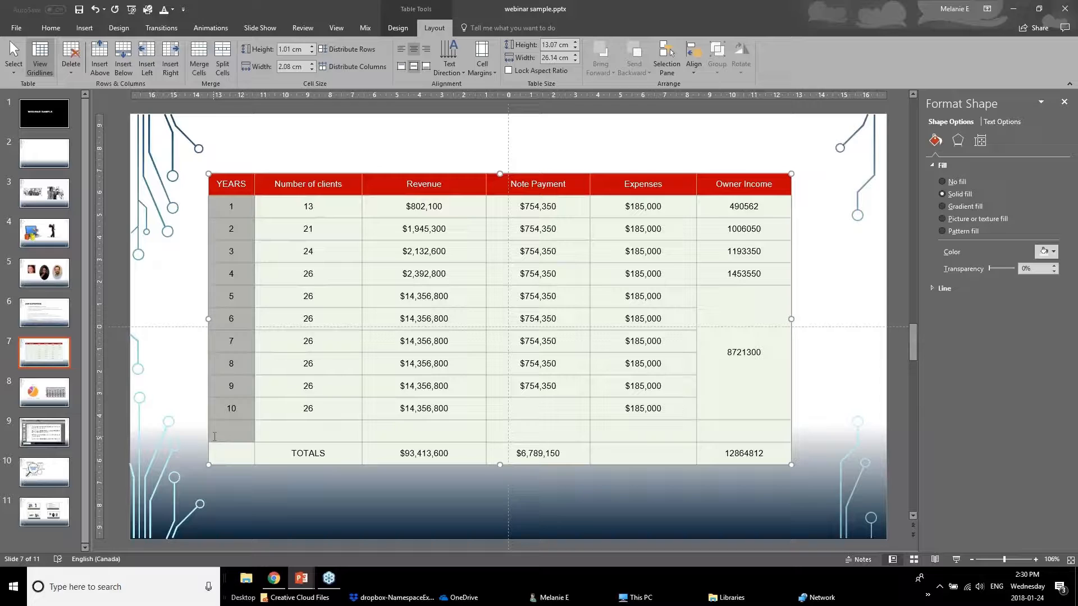
{"action": "left_click", "coordinate": [450, 72]}
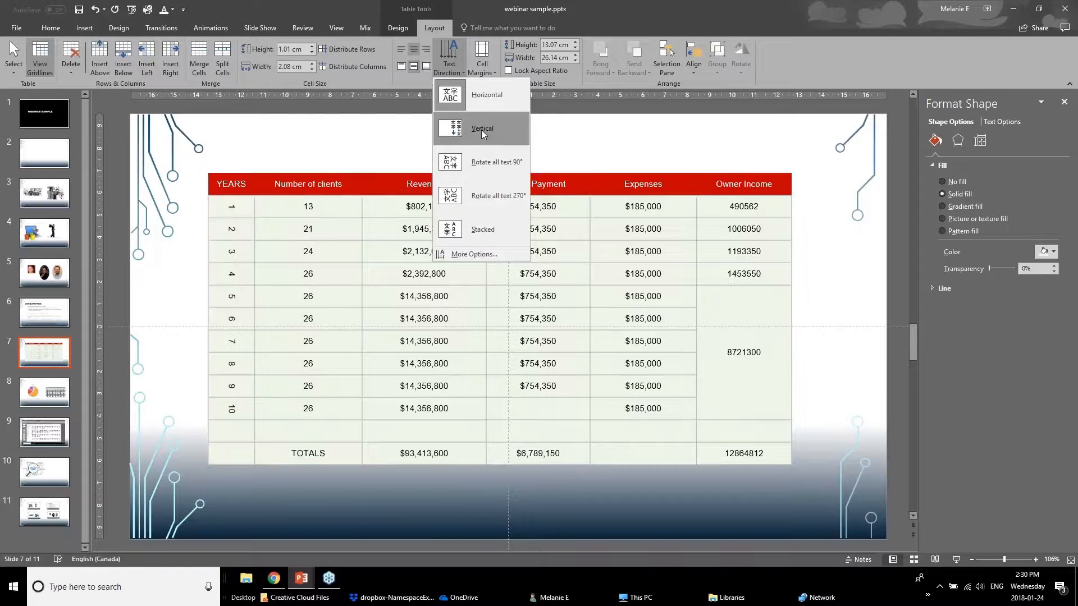
{"action": "left_click", "coordinate": [479, 163]}
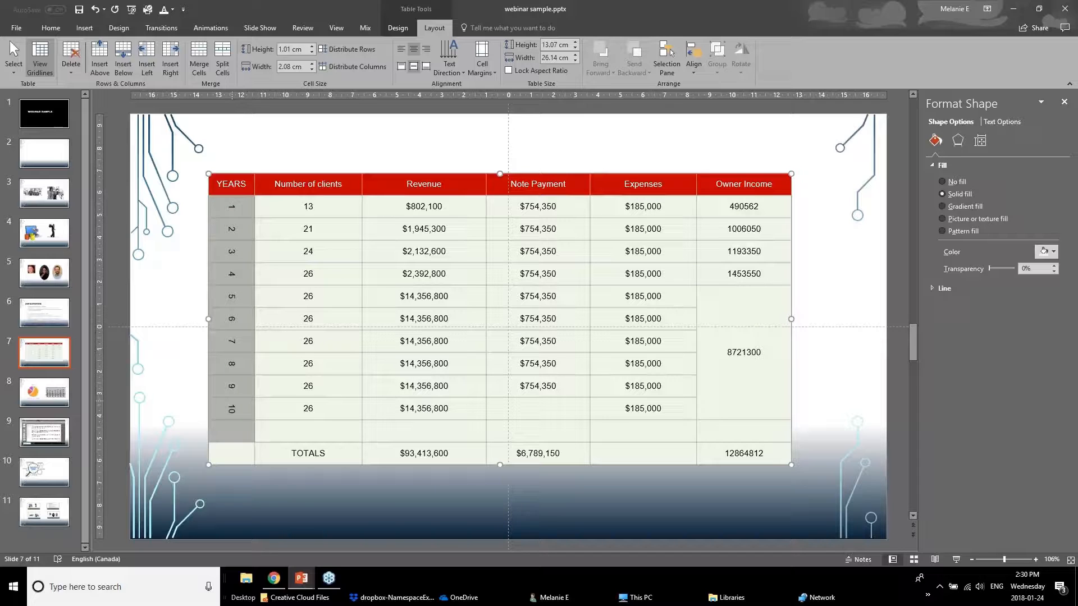
{"action": "left_click", "coordinate": [454, 56]}
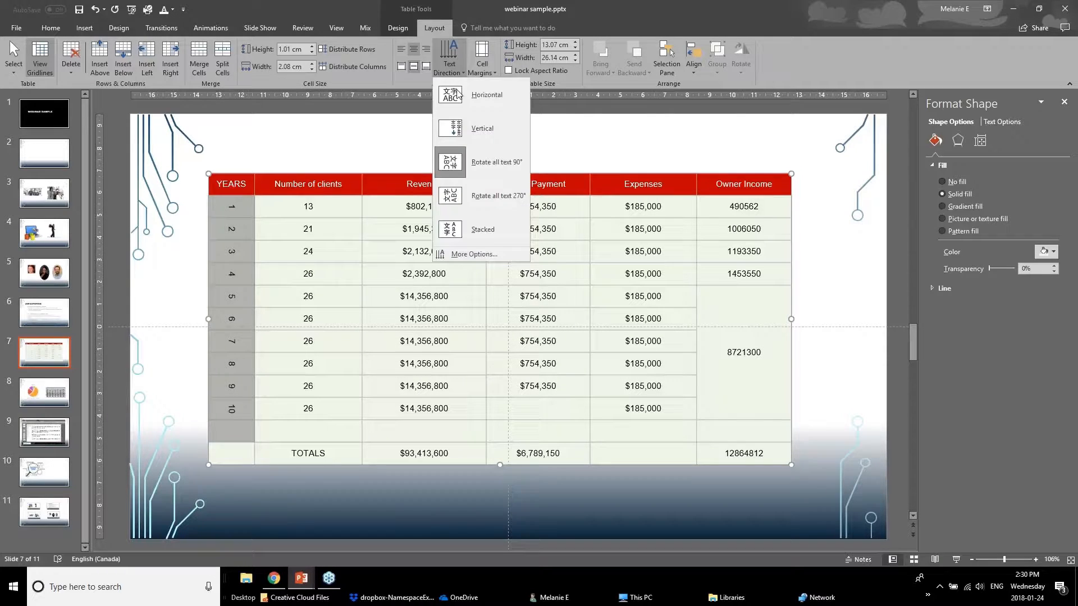
{"action": "left_click", "coordinate": [465, 100]}
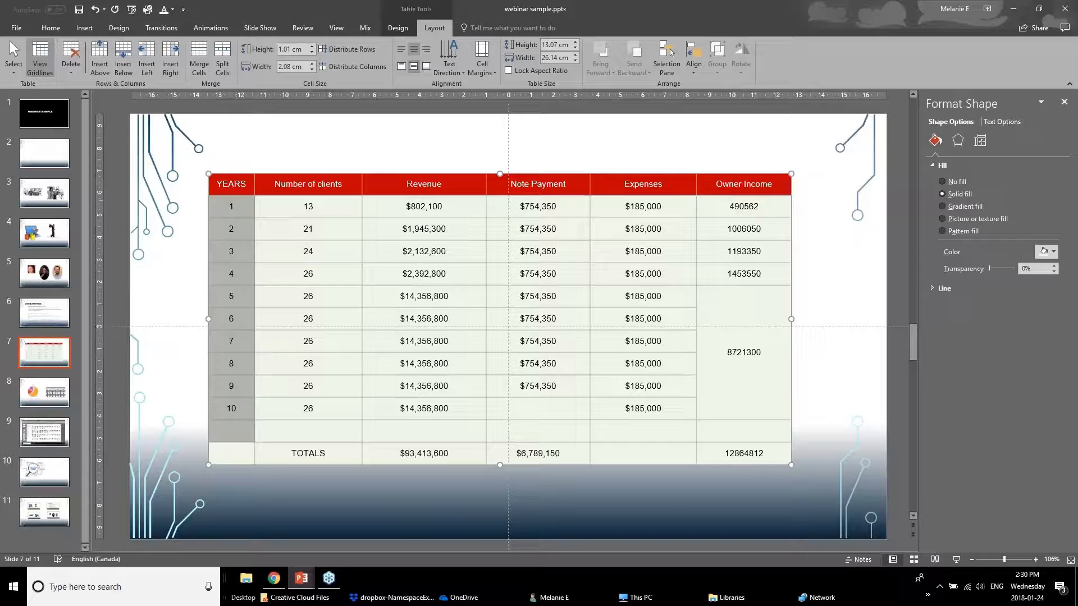
Apply Narrow cell margins to all cells of the table.
{"action": "left_click", "coordinate": [481, 68]}
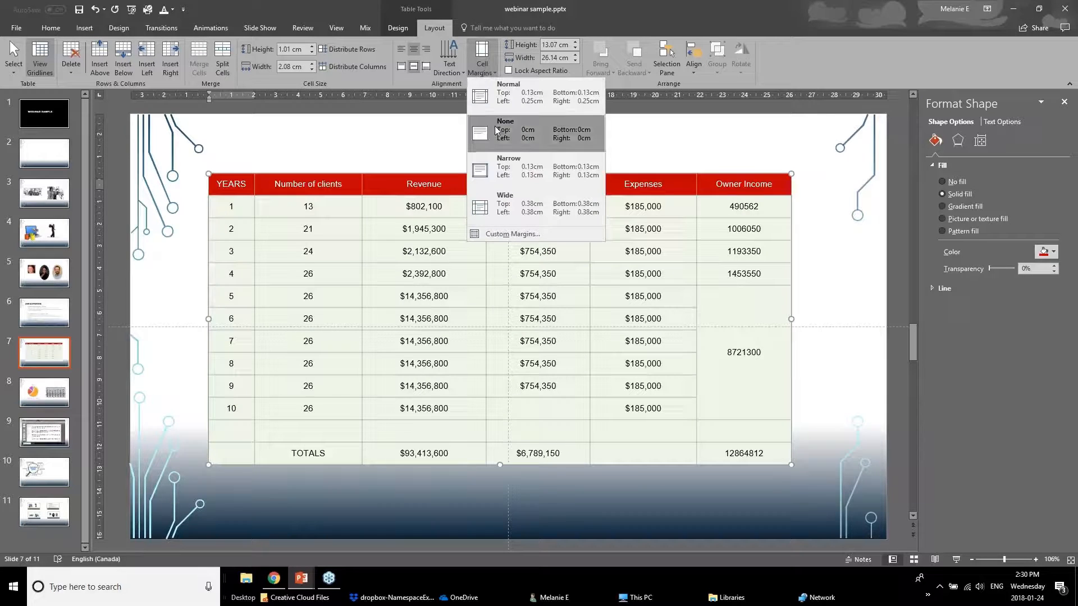
{"action": "left_click", "coordinate": [278, 236]}
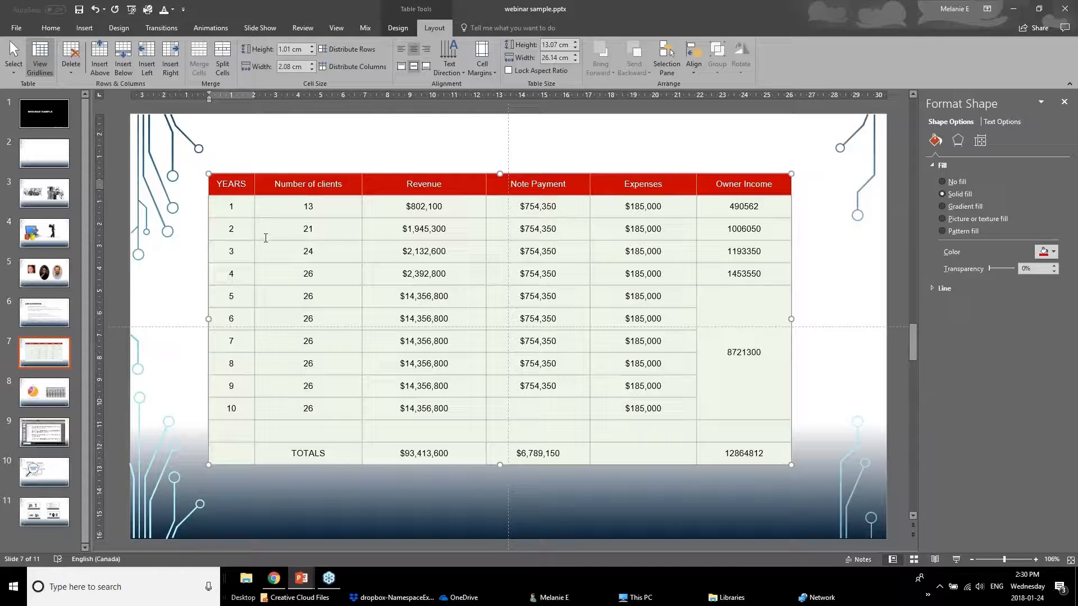
{"action": "left_click", "coordinate": [299, 209]}
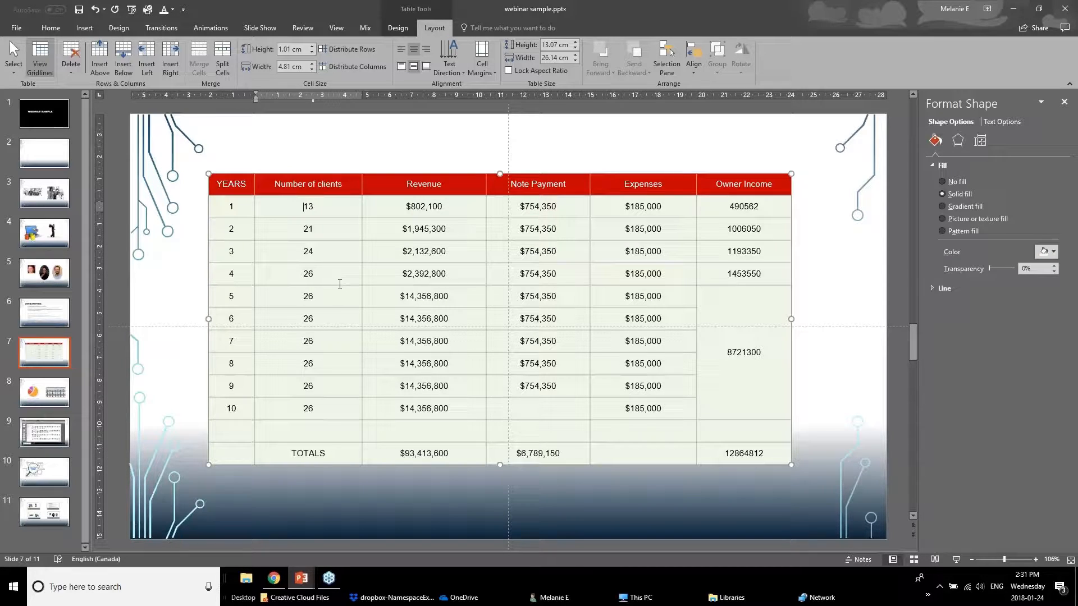
{"action": "key", "text": "ctrl+a"}
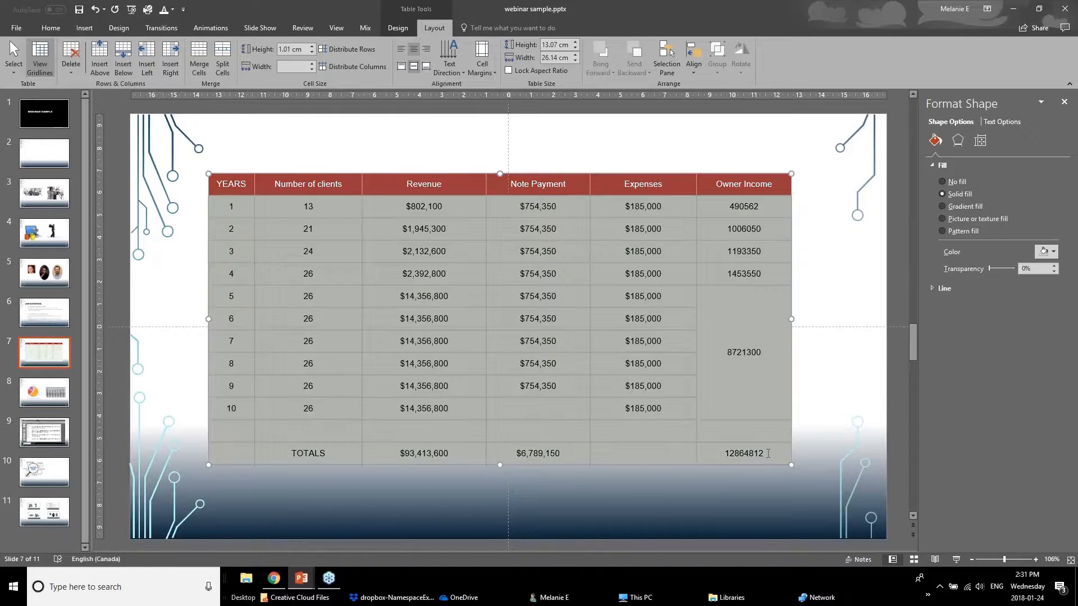
{"action": "left_click", "coordinate": [481, 64]}
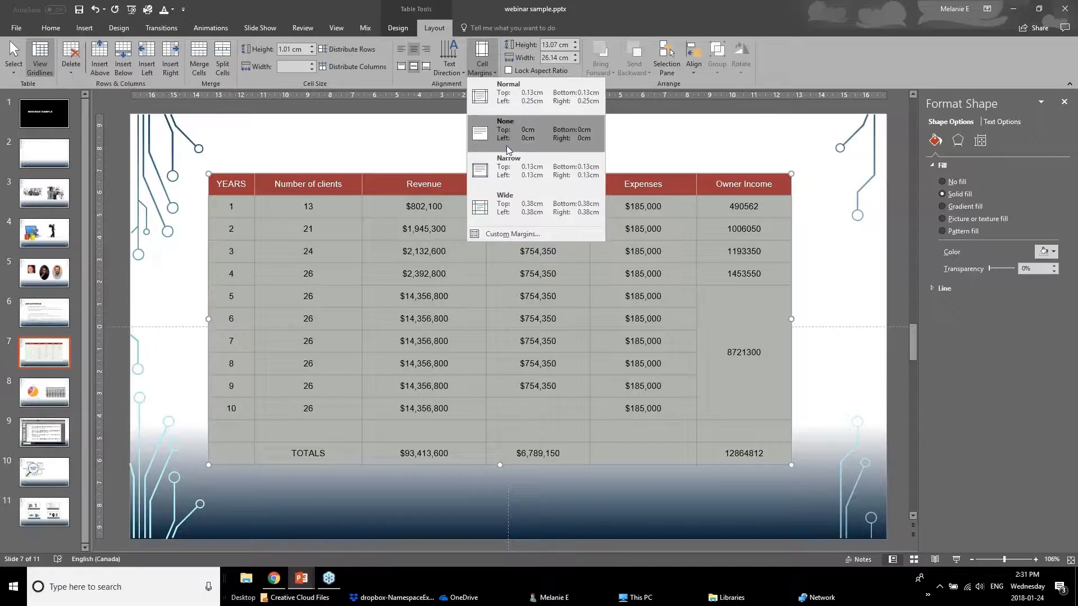
{"action": "left_click", "coordinate": [519, 187]}
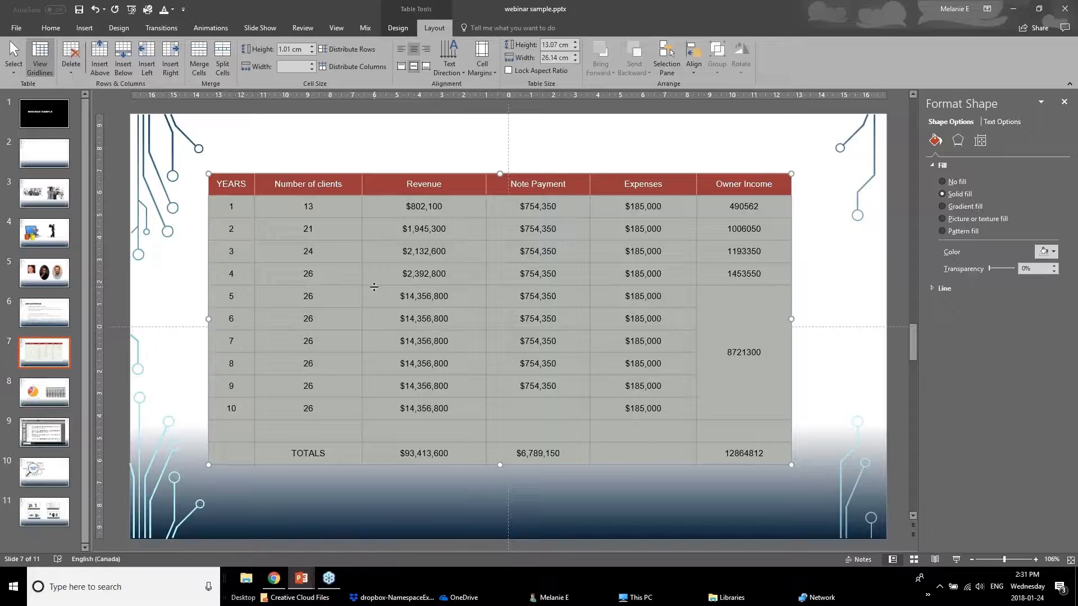
Open the text box formatting options for the whole table to check its alignment, text direction and margin settings.
{"action": "left_click", "coordinate": [438, 208]}
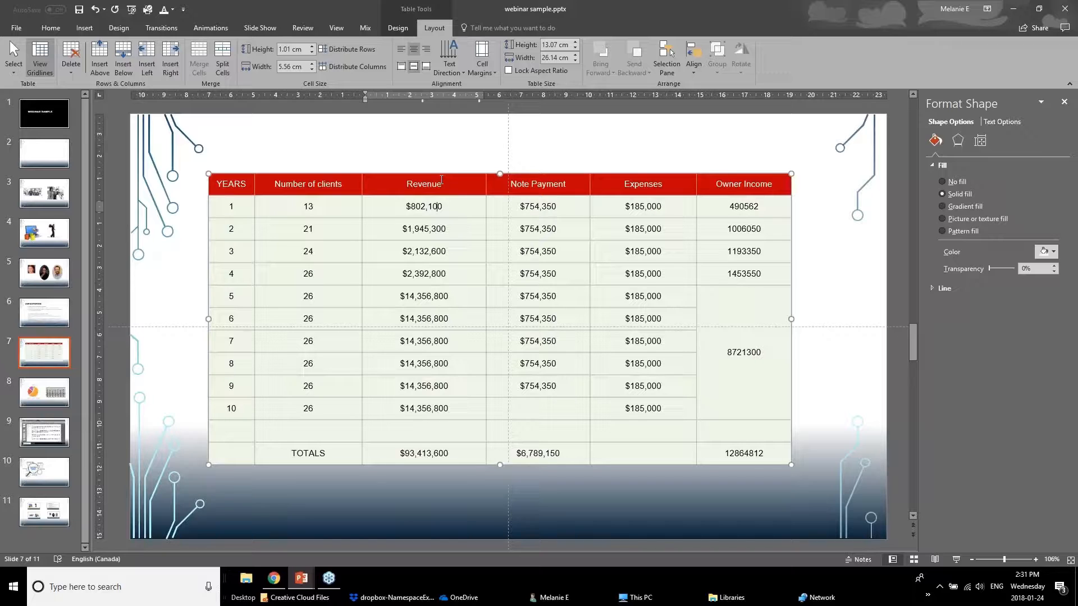
{"action": "key", "text": "Escape"}
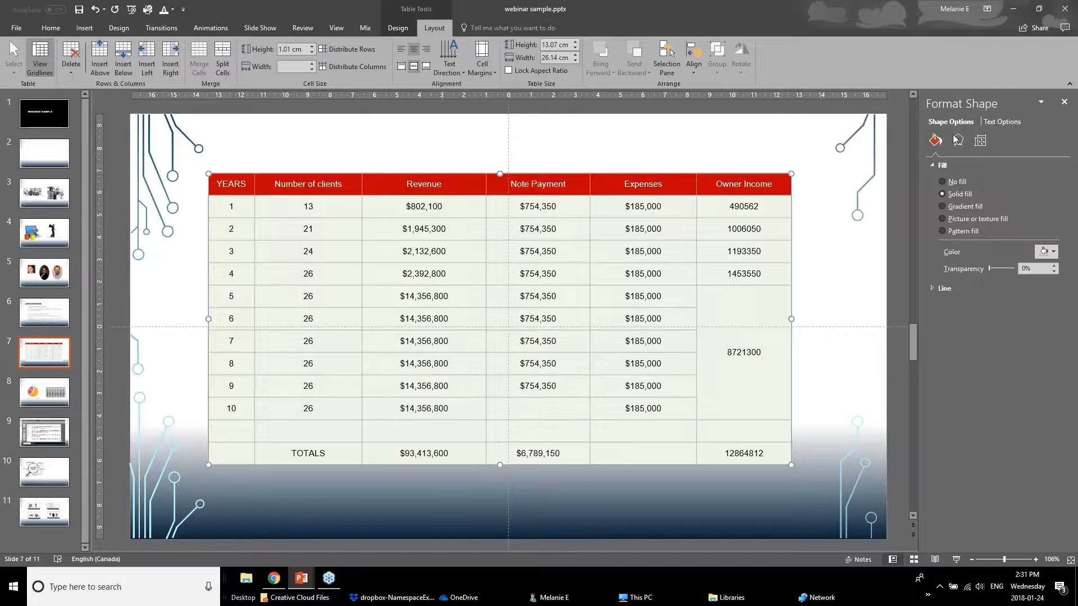
{"action": "right_click", "coordinate": [728, 173]}
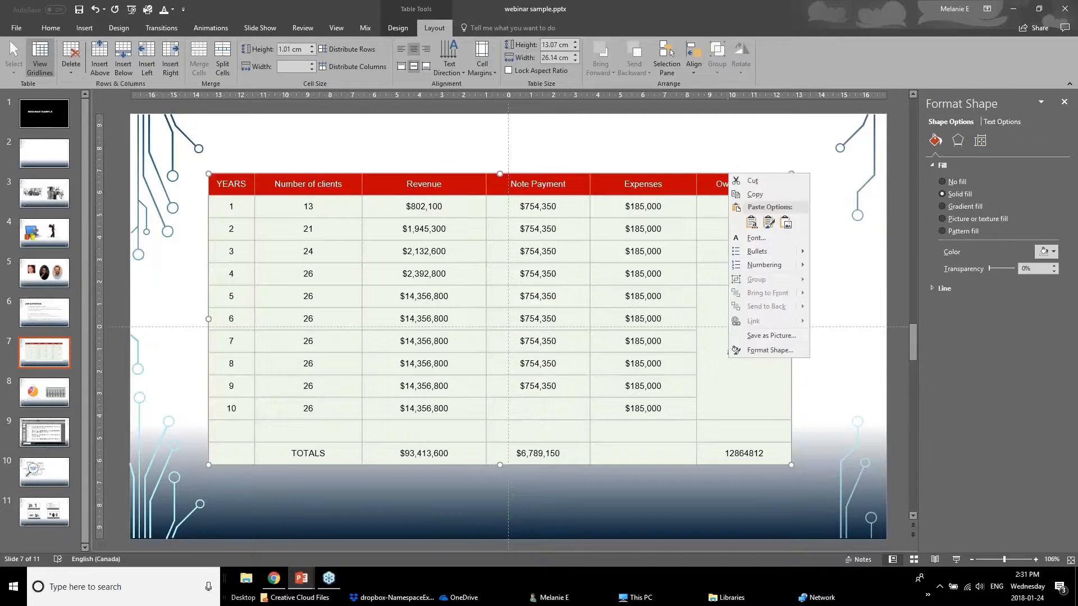
{"action": "left_click", "coordinate": [753, 350]}
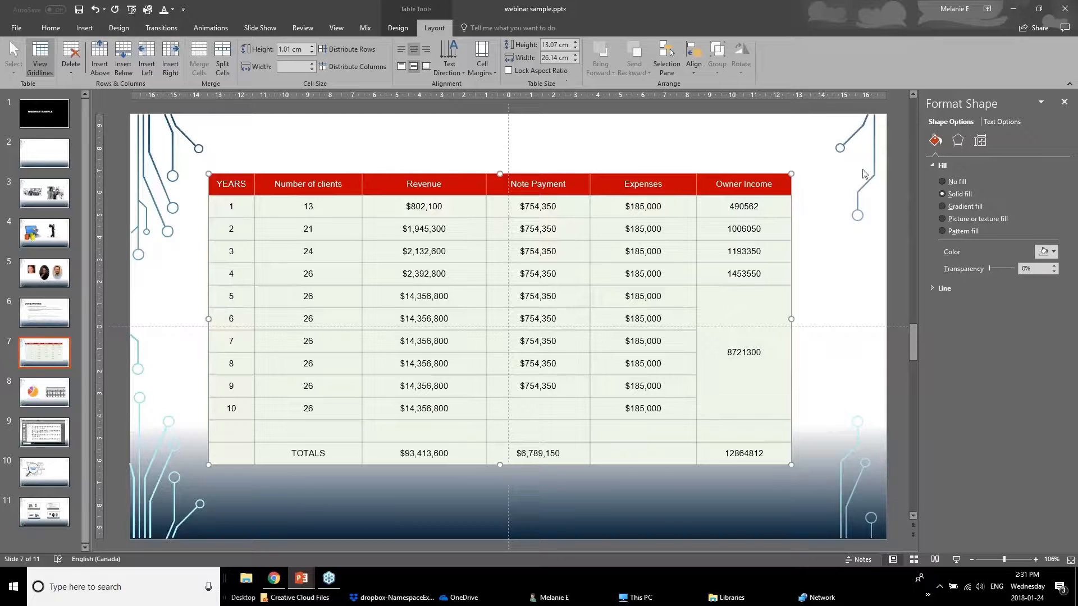
{"action": "left_click", "coordinate": [995, 123]}
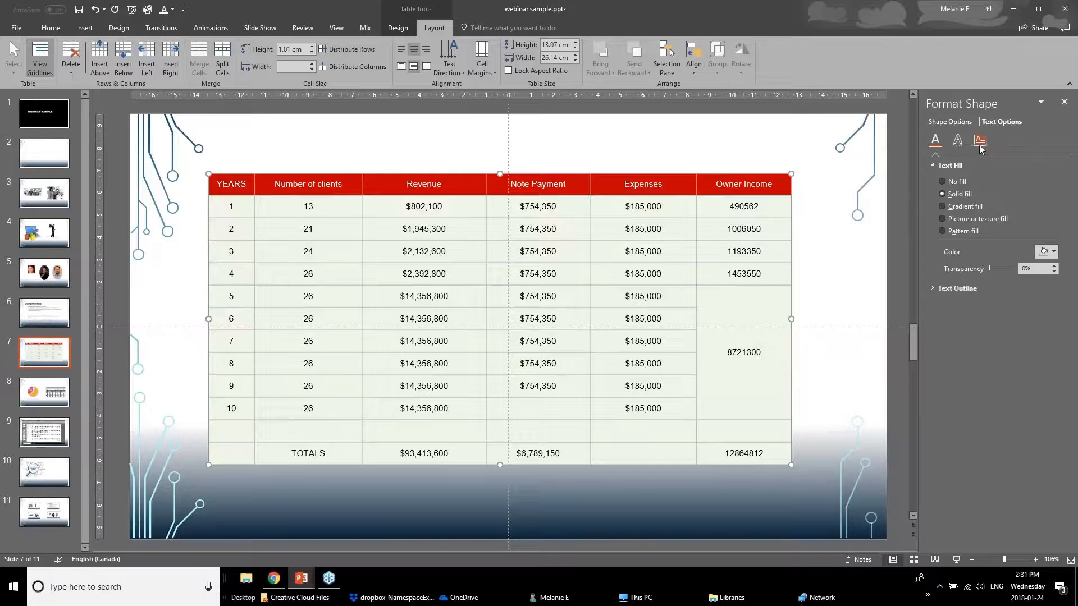
{"action": "left_click", "coordinate": [979, 141]}
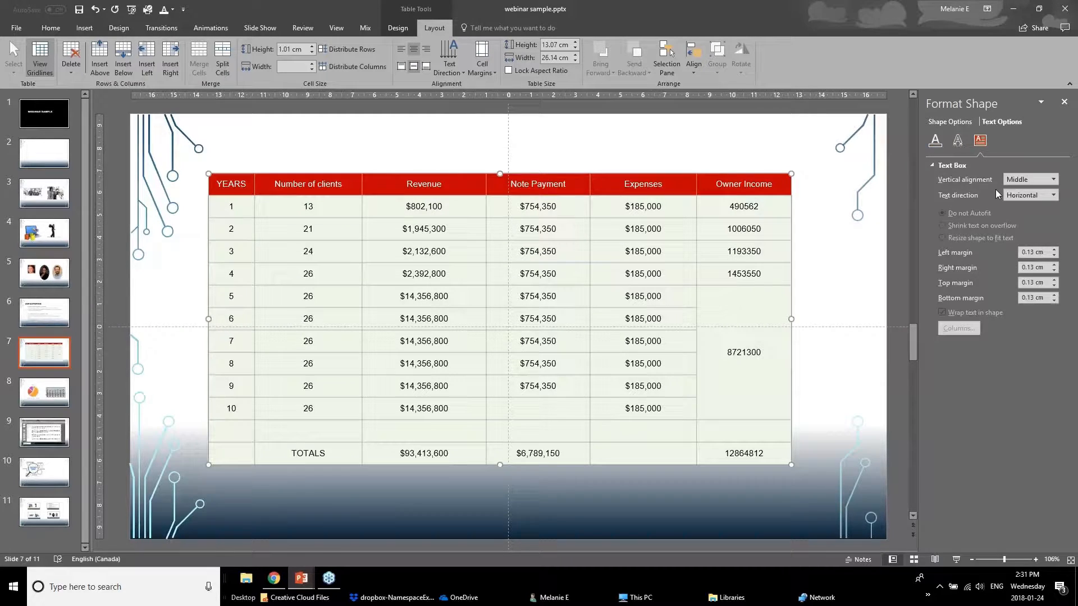
{"action": "left_click", "coordinate": [603, 230]}
{"action": "left_click", "coordinate": [623, 293]}
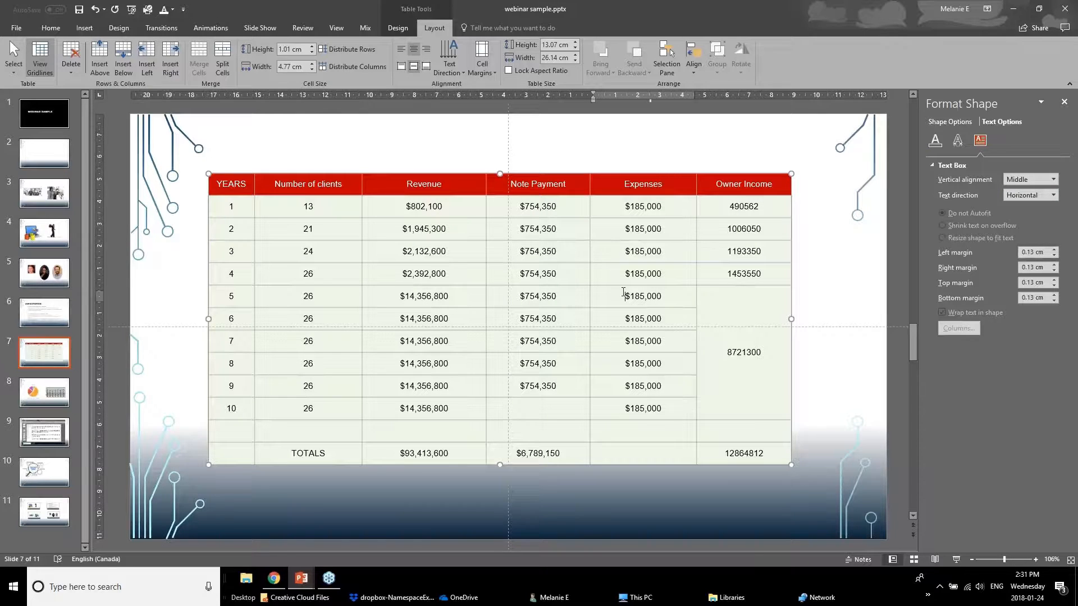
{"action": "left_click_drag", "start_coordinate": [716, 307], "coordinate": [728, 419]}
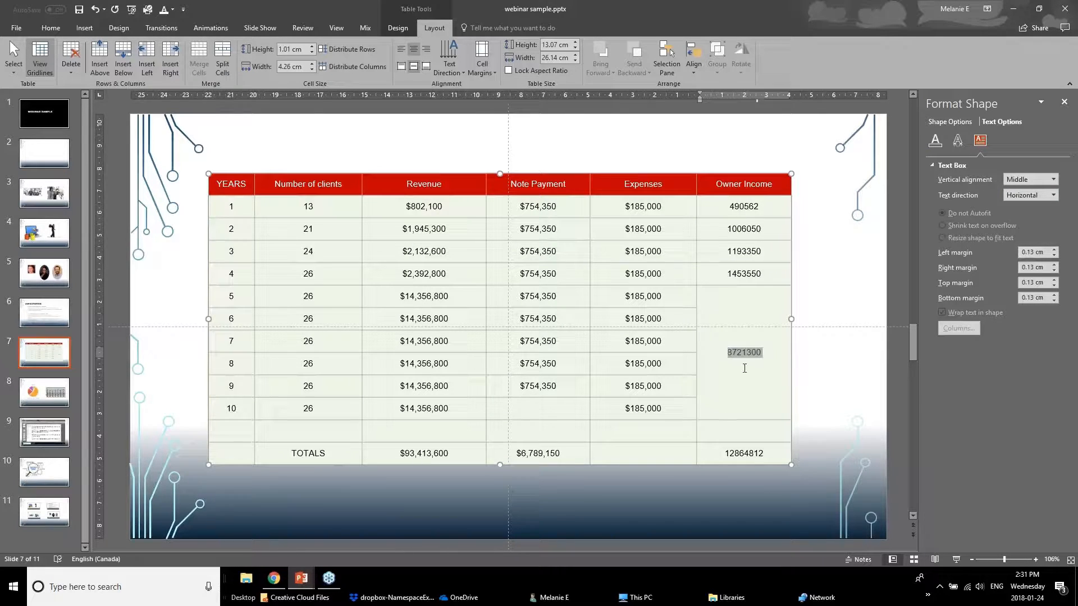
{"action": "left_click", "coordinate": [743, 410]}
{"action": "left_click_drag", "start_coordinate": [752, 453], "coordinate": [244, 458]}
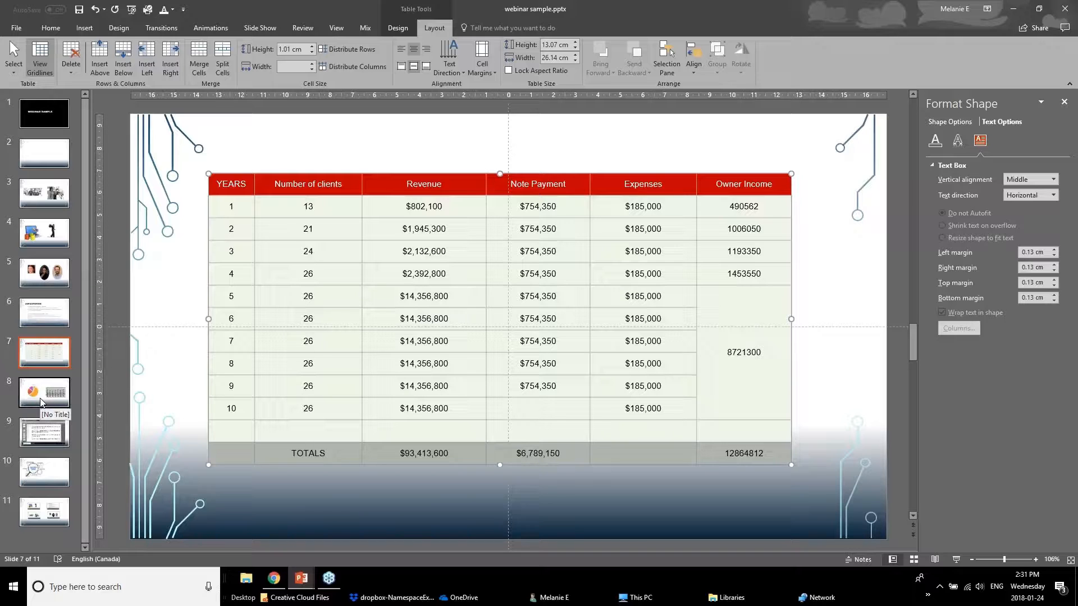
Switch to the Powerpoint Webinar January 2018 v1.pptx presentation and show the "Better Looking Graphs" slide.
{"action": "left_click", "coordinate": [301, 578]}
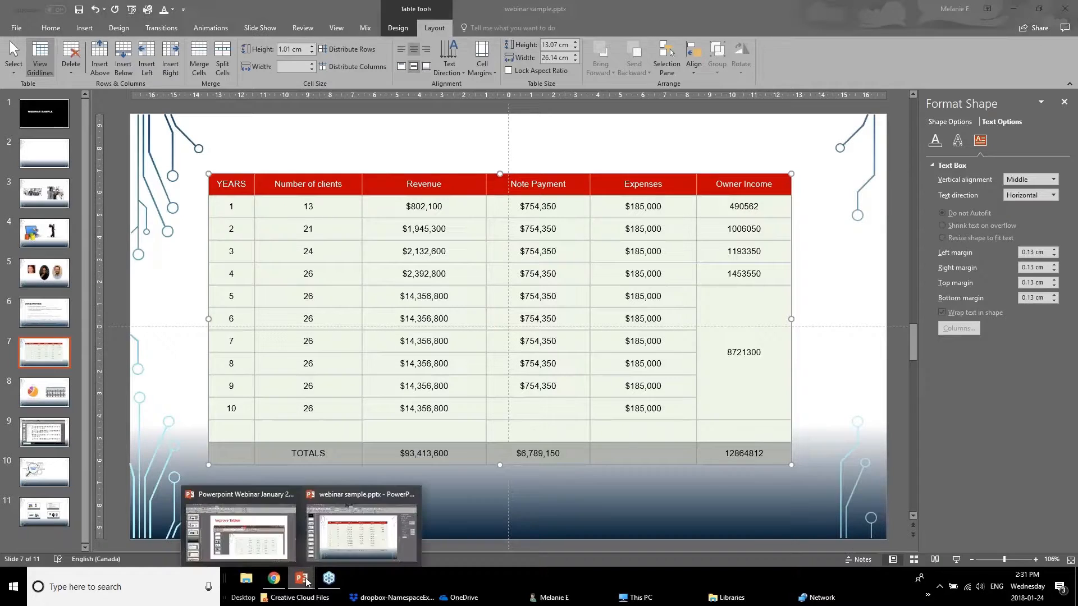
{"action": "left_click", "coordinate": [243, 530]}
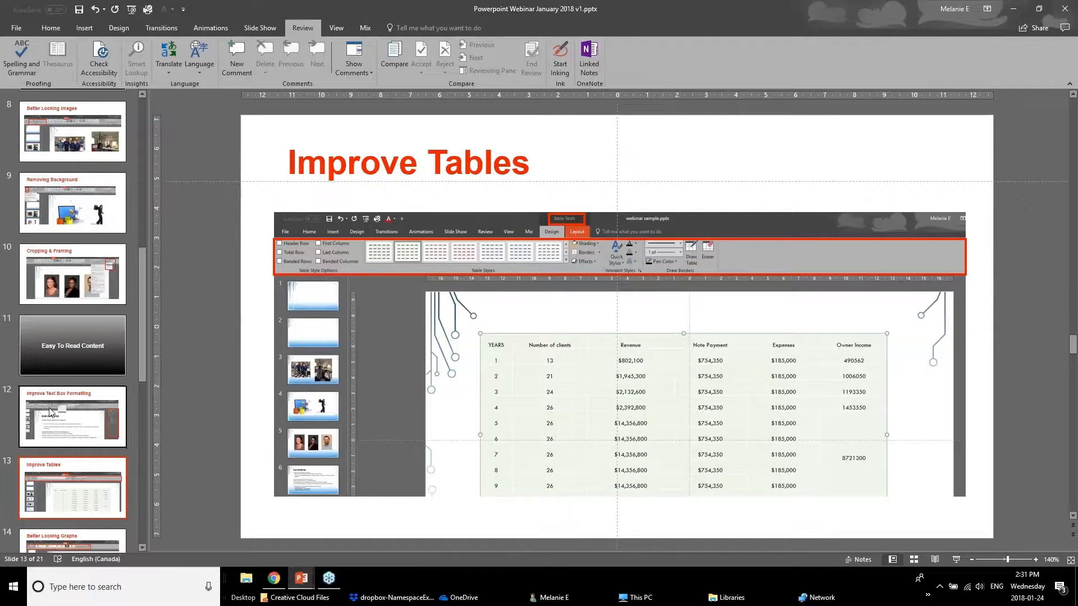
{"action": "scroll", "coordinate": [46, 447], "scroll_direction": "down", "scroll_amount": 1}
{"action": "left_click", "coordinate": [55, 502]}
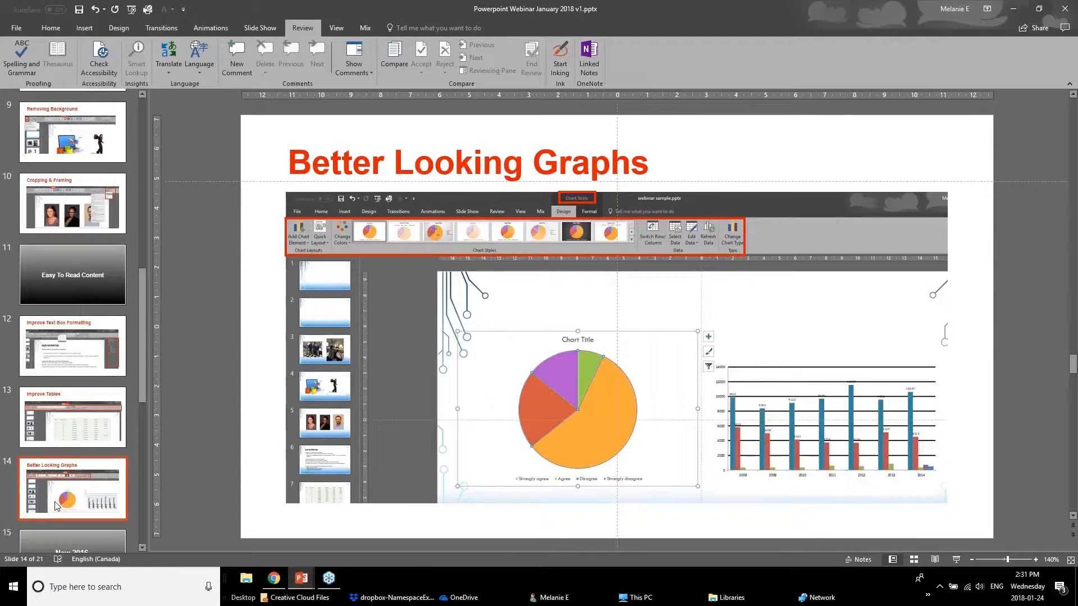
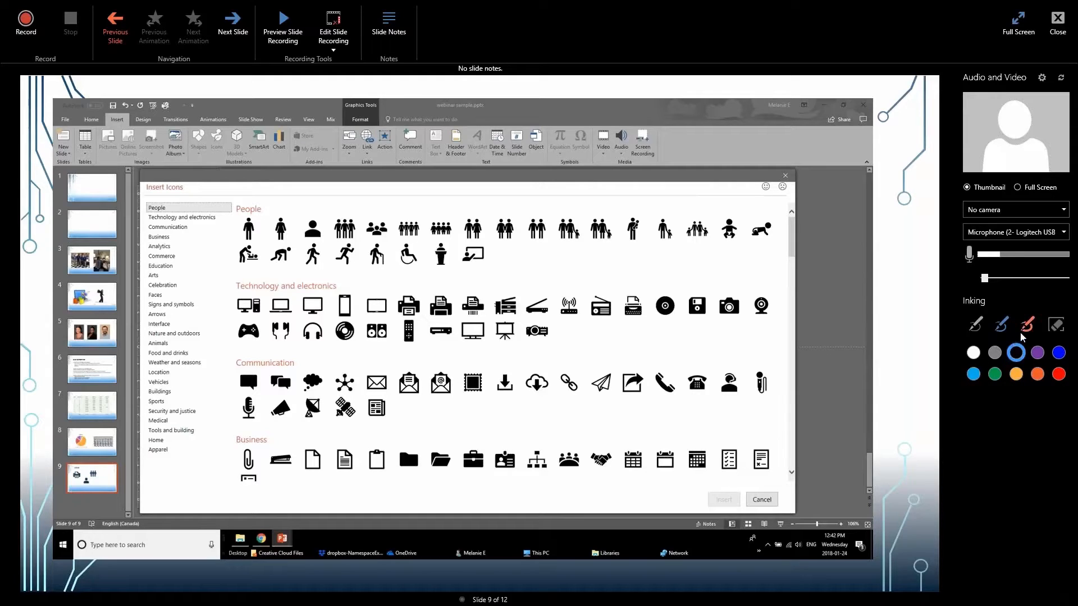
Set the inking colour to orange and choose the pen for annotating the slide recording.
{"action": "left_click", "coordinate": [1038, 372]}
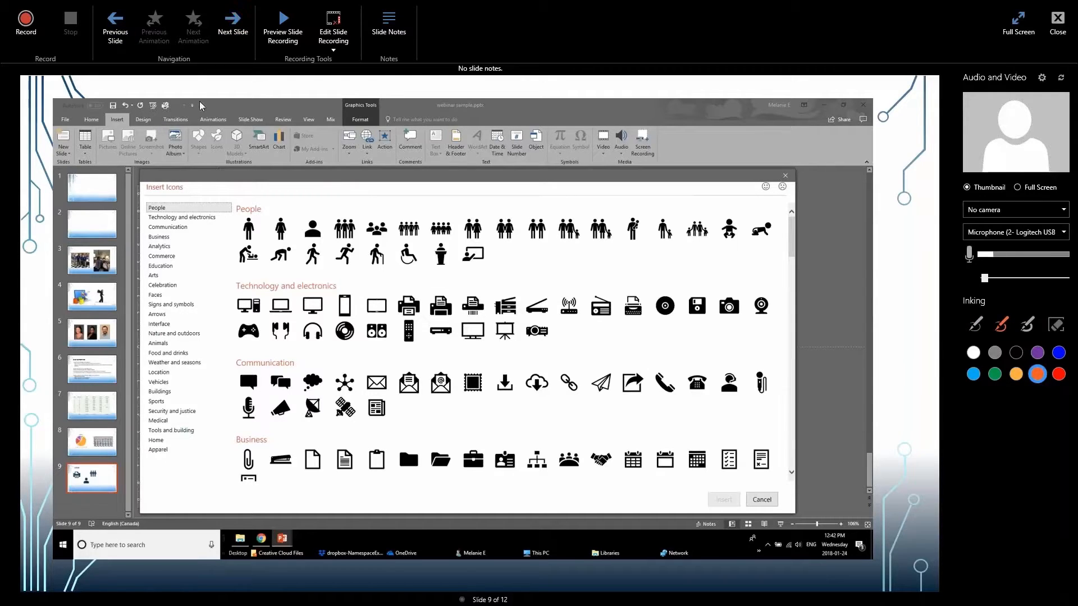
{"action": "left_click", "coordinate": [976, 329]}
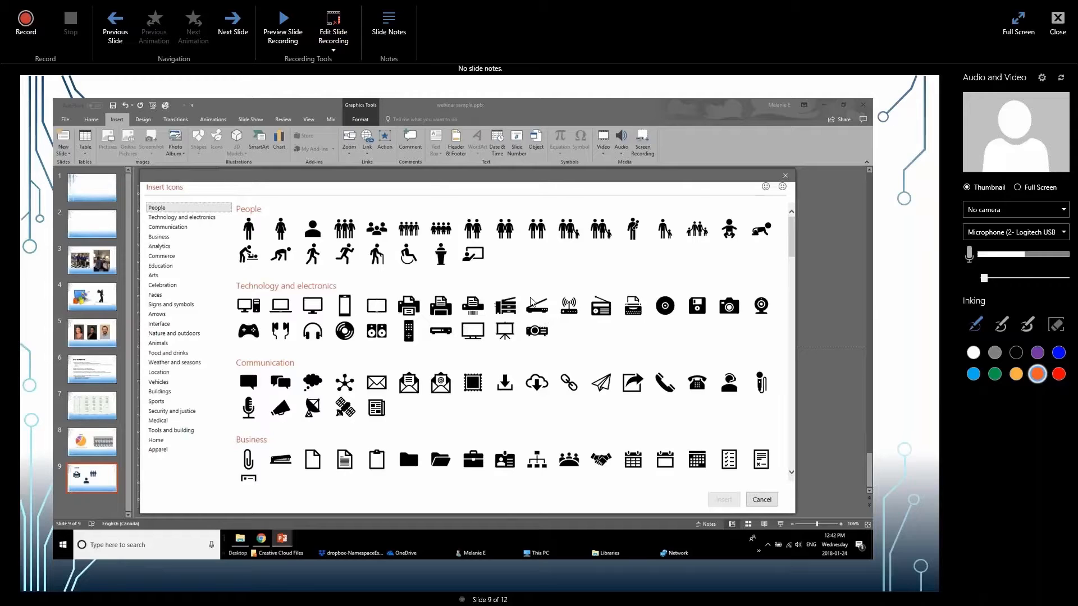
Show the slide notes and enlarge the notes area beneath slide 9 for entering text.
{"action": "left_click", "coordinate": [392, 31]}
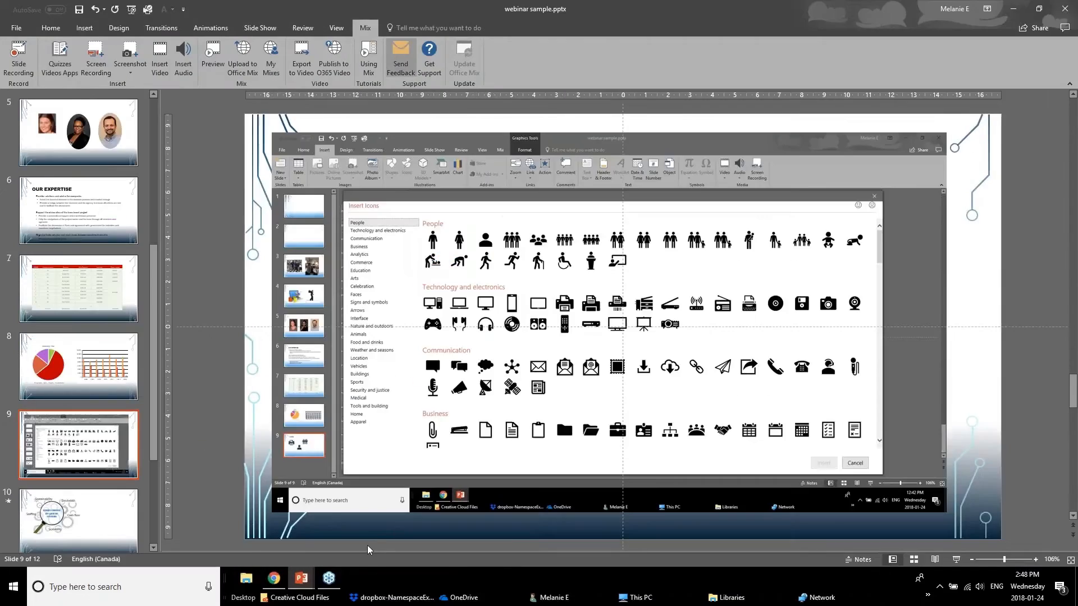
{"action": "left_click_drag", "start_coordinate": [377, 533], "coordinate": [387, 437]}
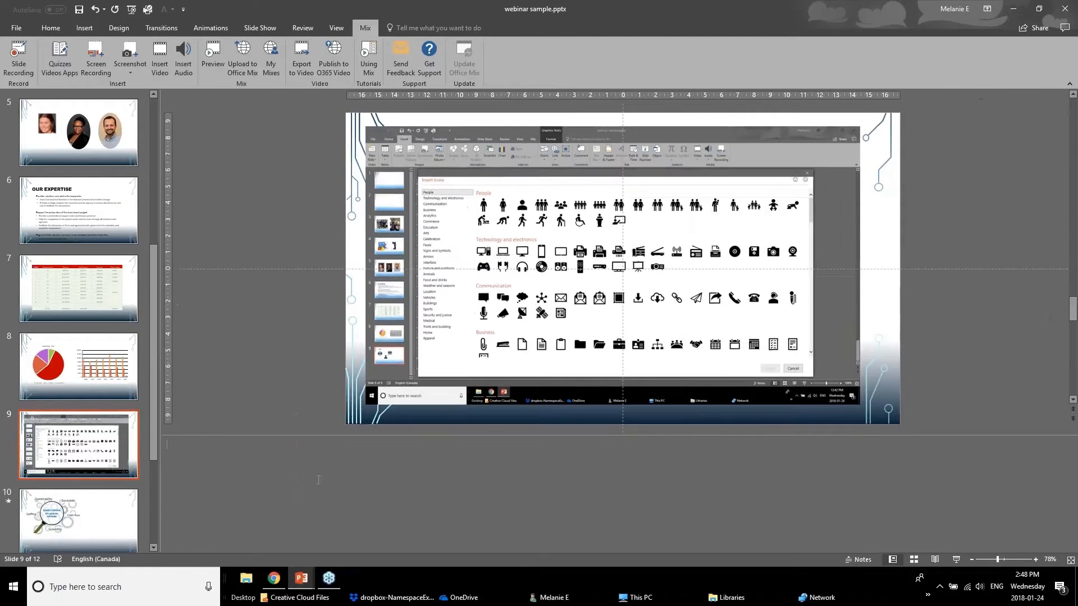
{"action": "left_click", "coordinate": [429, 487]}
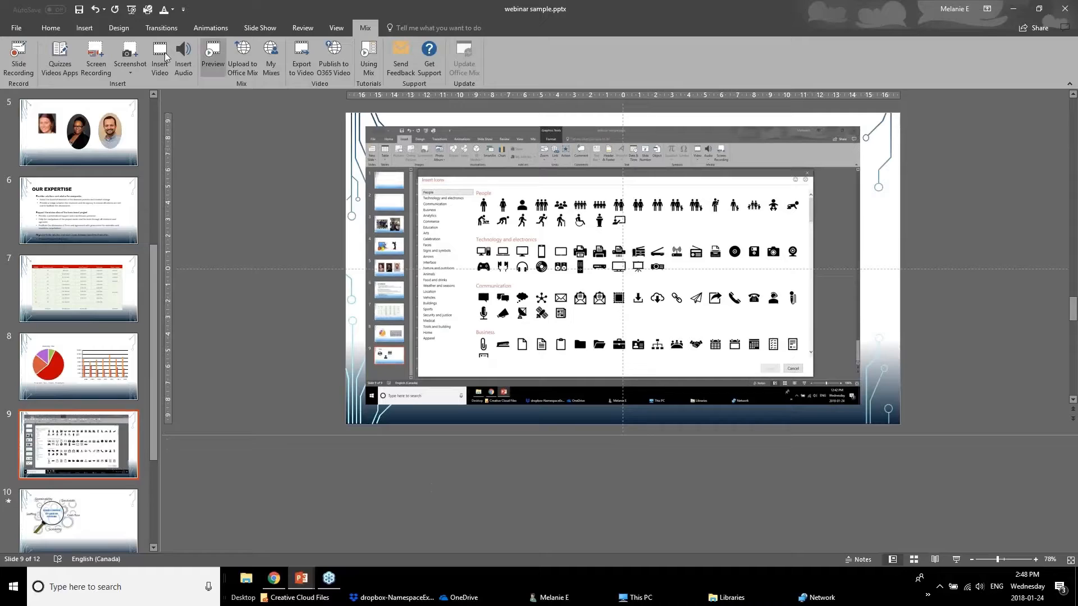
Play the slide show from the first slide through to the magnifying glass slide, and end the show.
{"action": "left_click", "coordinate": [134, 10]}
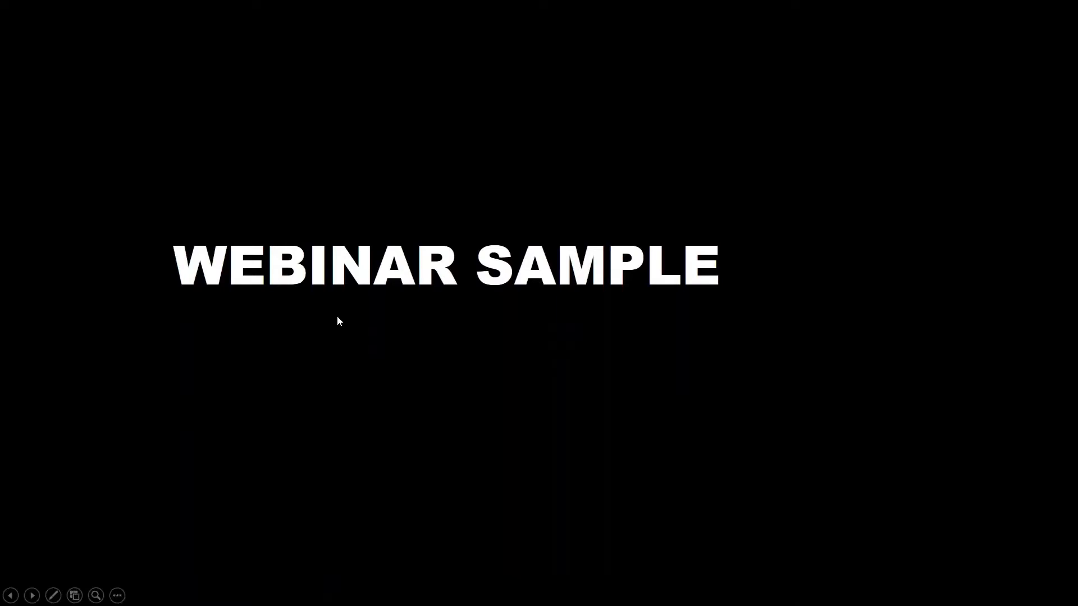
{"action": "left_click", "coordinate": [412, 424]}
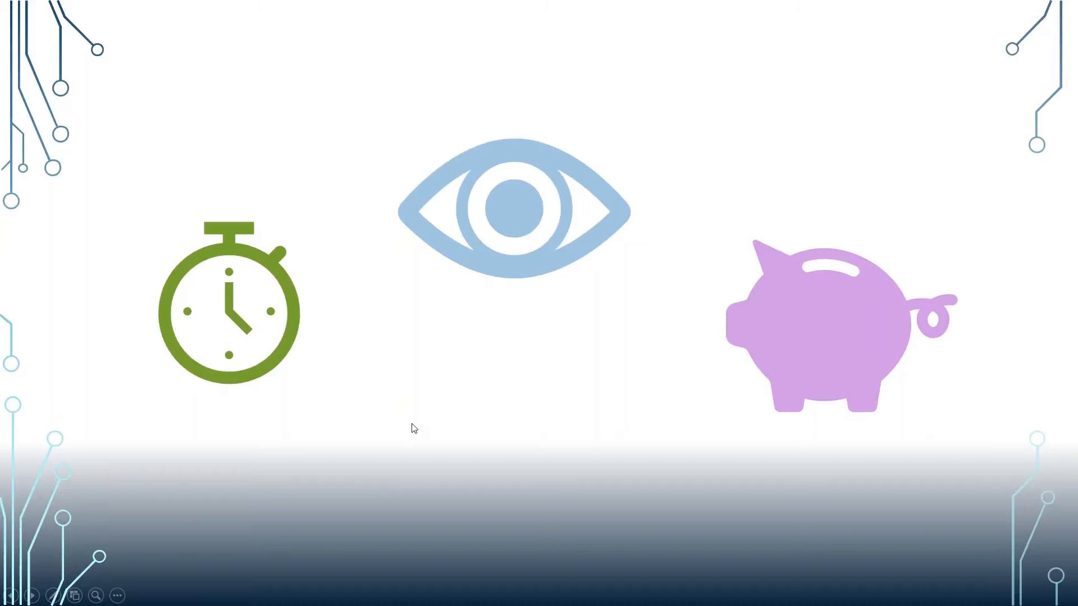
{"action": "left_click", "coordinate": [412, 426]}
{"action": "left_click", "coordinate": [413, 426]}
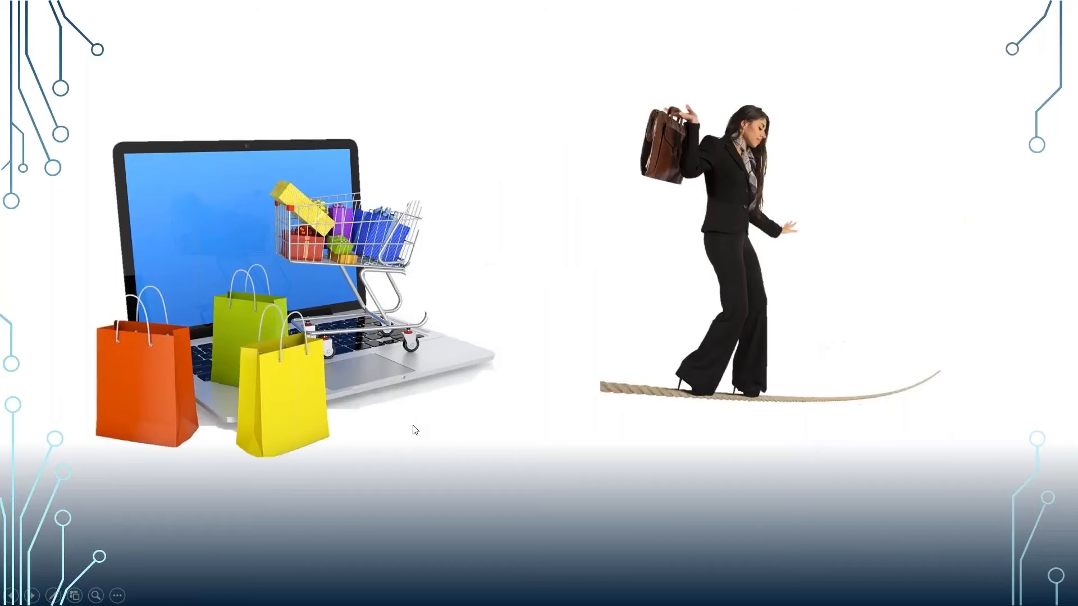
{"action": "left_click", "coordinate": [413, 425]}
{"action": "left_click", "coordinate": [412, 425]}
{"action": "left_click", "coordinate": [412, 426]}
{"action": "left_click", "coordinate": [413, 426]}
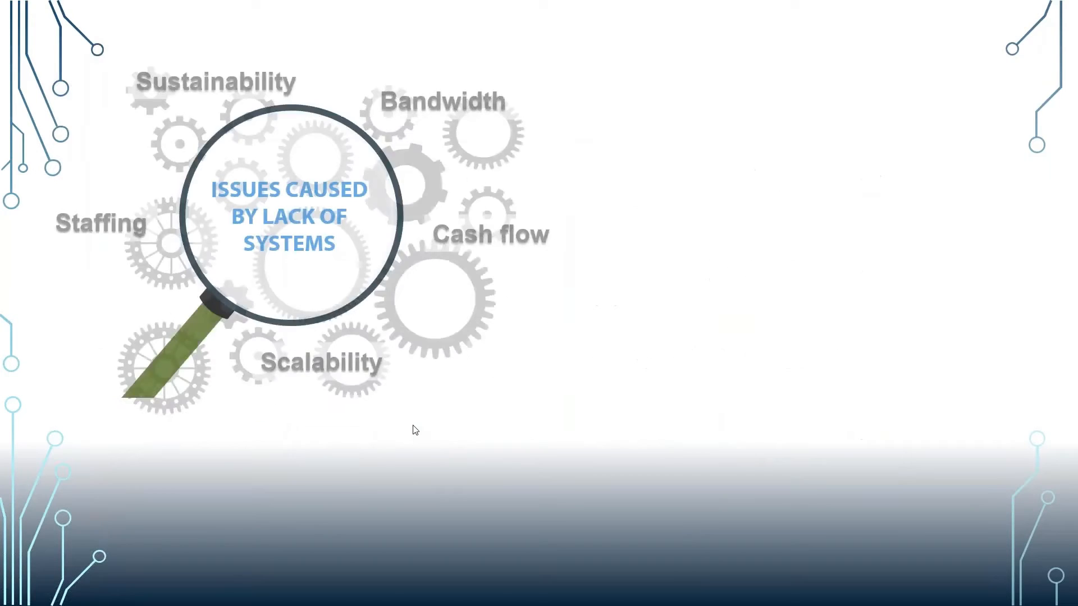
{"action": "key", "text": "Escape"}
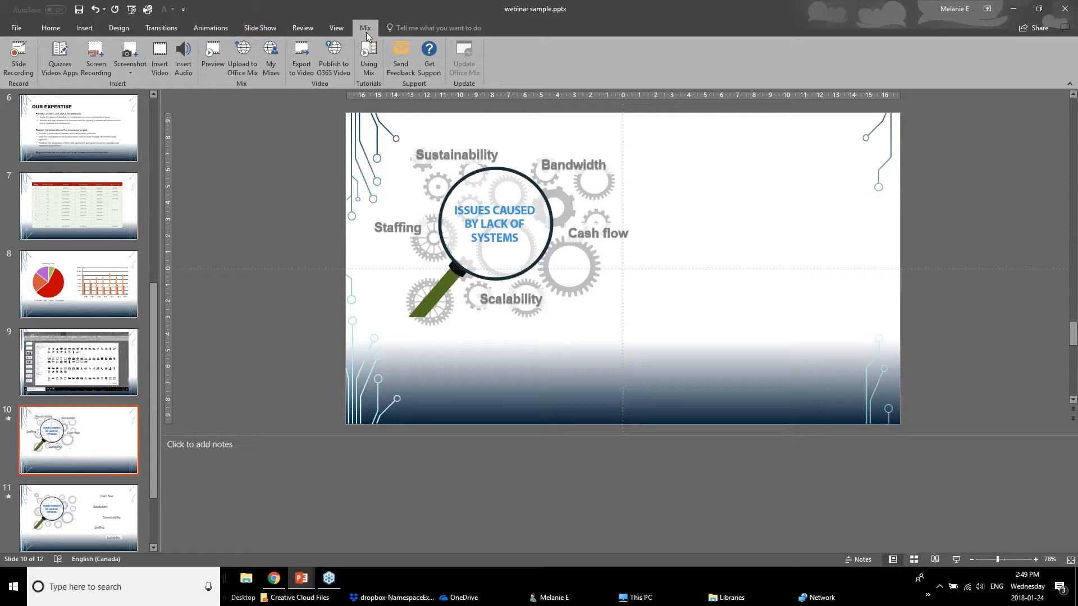
Open the slide recording view for the magnifying glass slide and check its slide notes.
{"action": "left_click", "coordinate": [20, 65]}
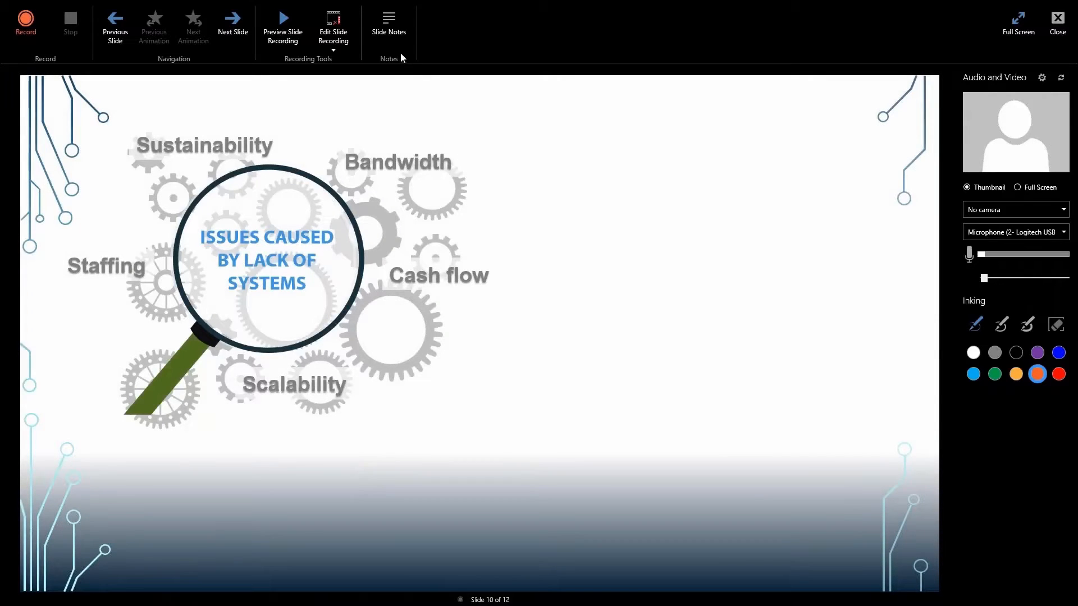
{"action": "left_click", "coordinate": [397, 40]}
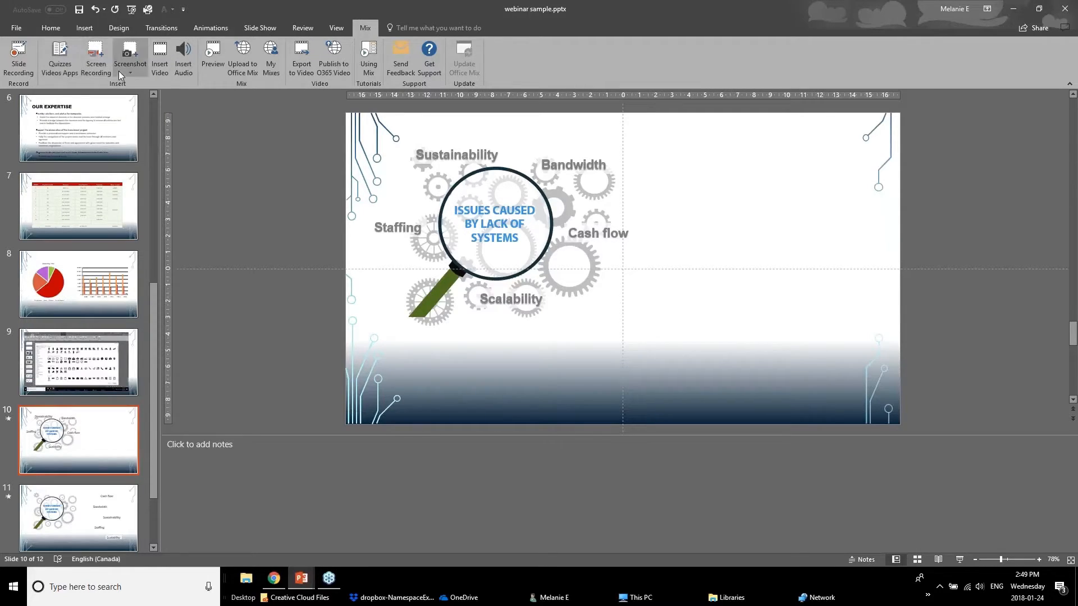
Review the quizzes and apps offered in Lab Office Add-ins, and close the list without adding any.
{"action": "left_click", "coordinate": [61, 69]}
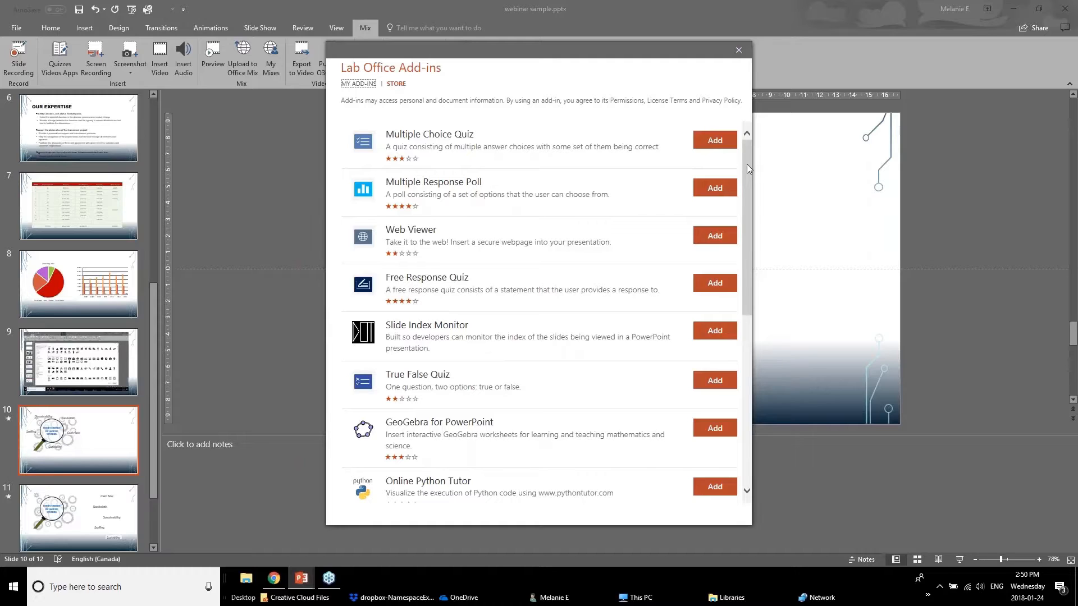
{"action": "left_click", "coordinate": [738, 49]}
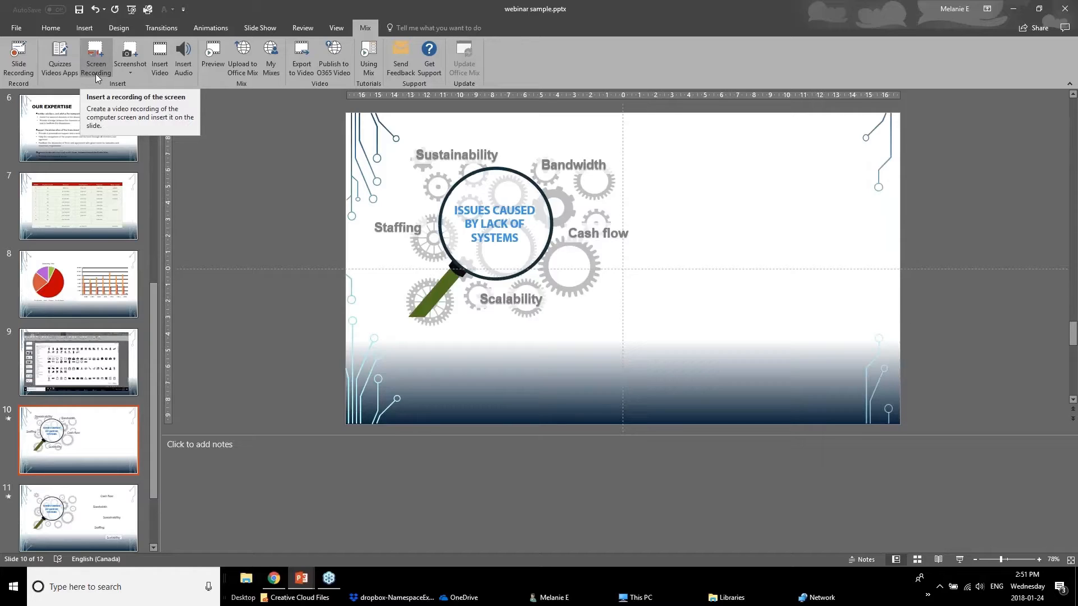
Insert a screen clipping of the New MIX Extension presentation window on slide 10 and shrink it to about 28.3 × 15.3 cm.
{"action": "left_click", "coordinate": [130, 61]}
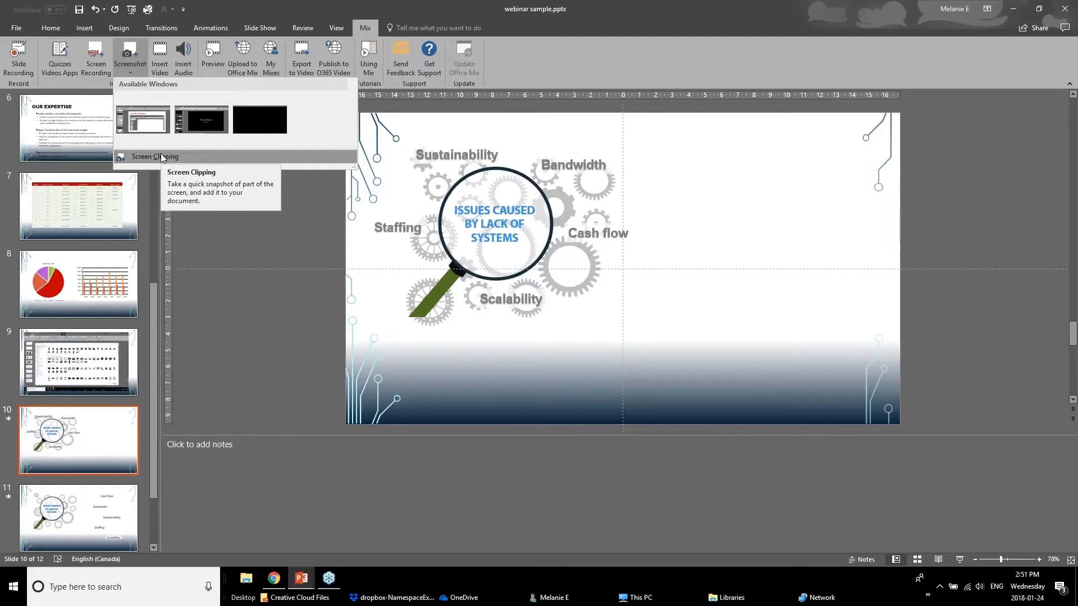
{"action": "left_click", "coordinate": [161, 158]}
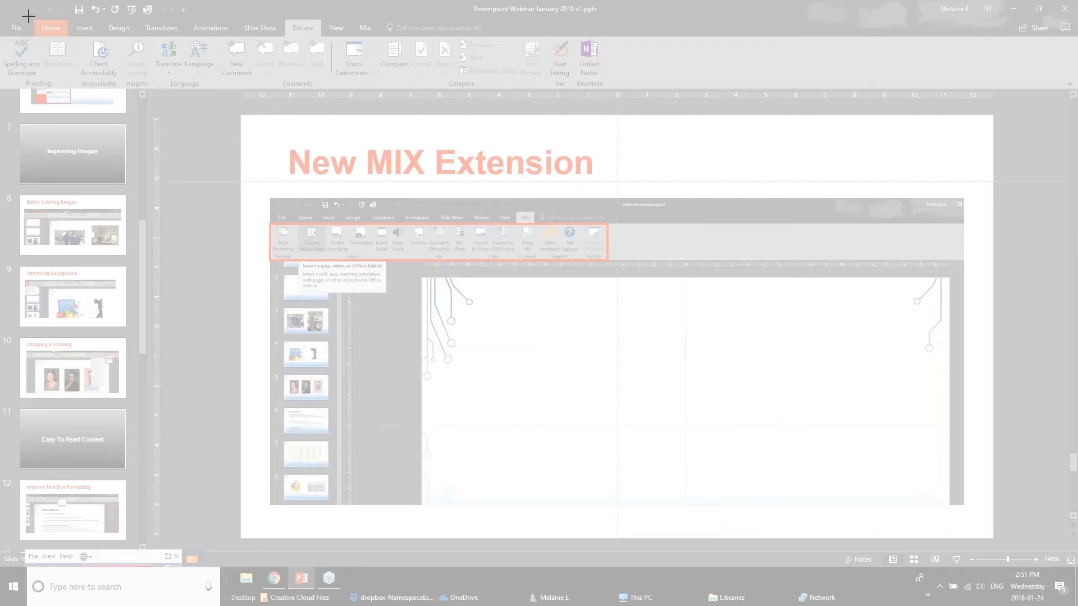
{"action": "left_click_drag", "start_coordinate": [28, 14], "coordinate": [1005, 539]}
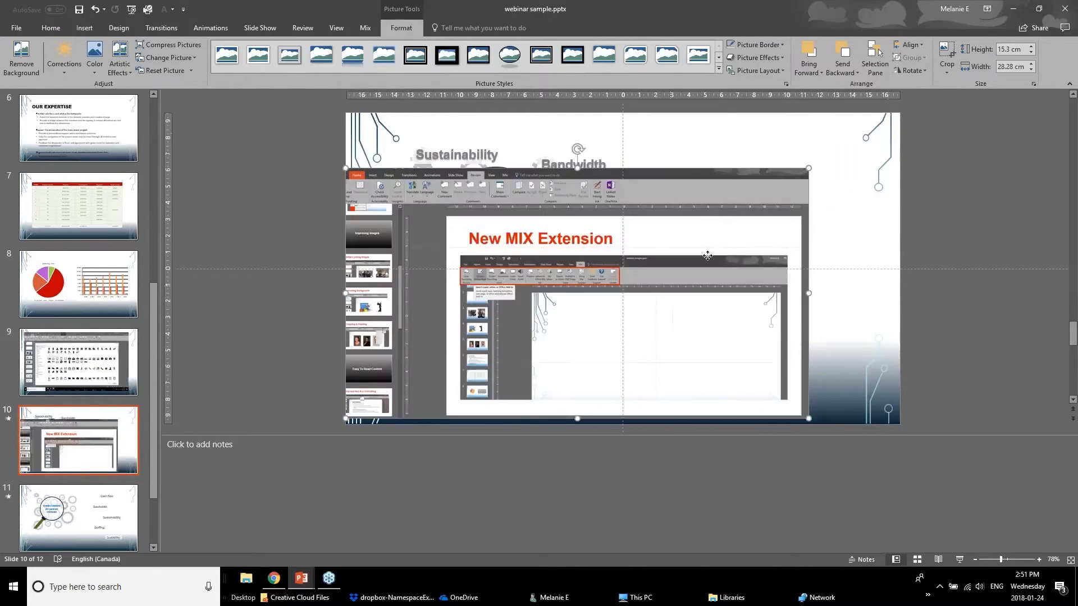
{"action": "left_click_drag", "start_coordinate": [673, 289], "coordinate": [721, 256]}
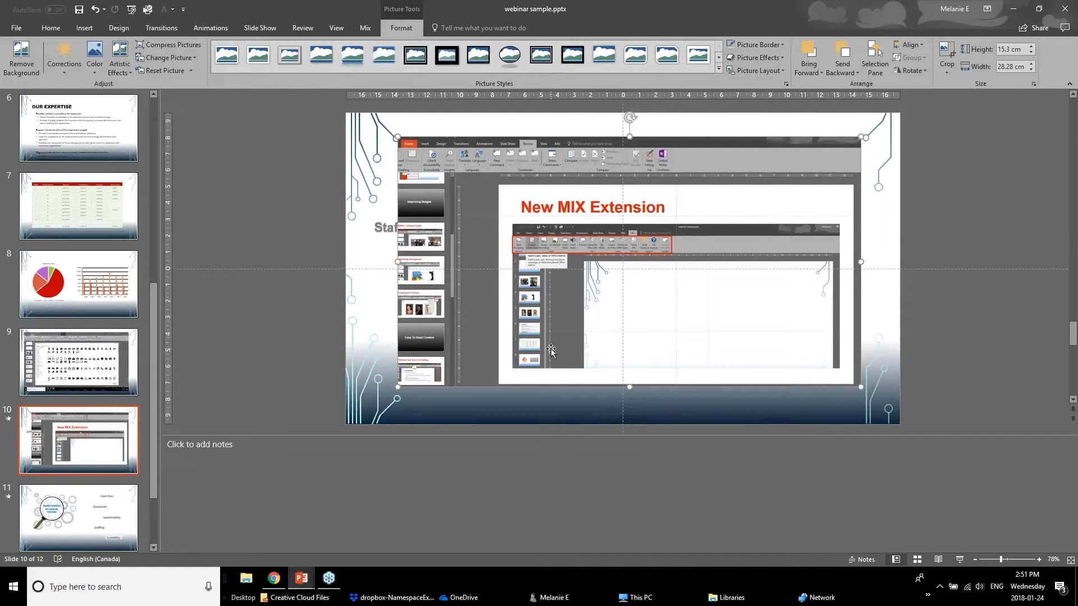
Switch to the Powerpoint Webinar January 2018 v1.pptx presentation and show the "Zoom Feature" slide.
{"action": "left_click", "coordinate": [302, 583]}
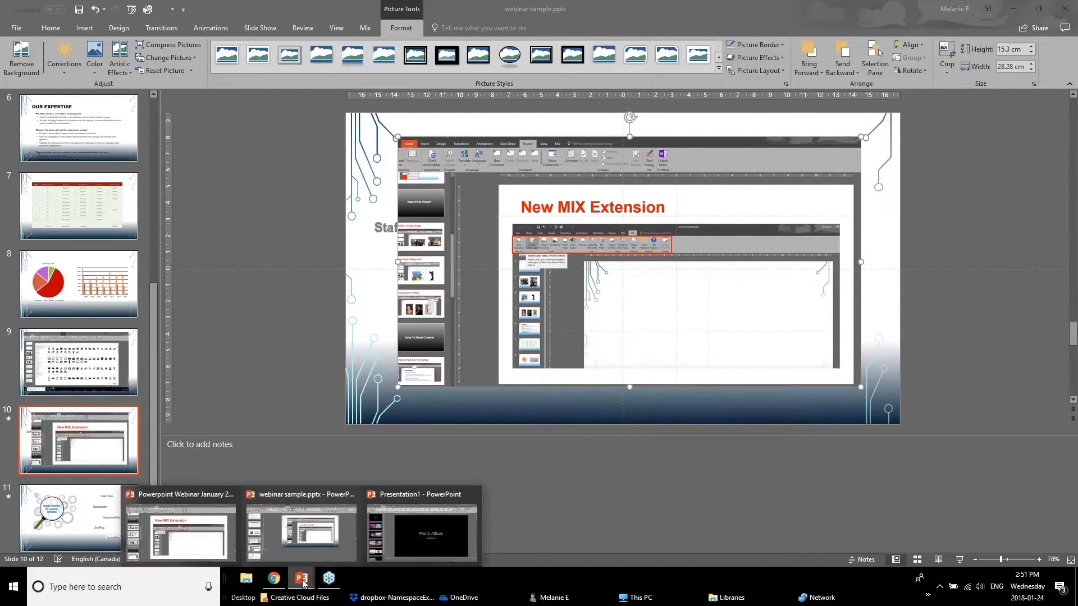
{"action": "left_click", "coordinate": [197, 527]}
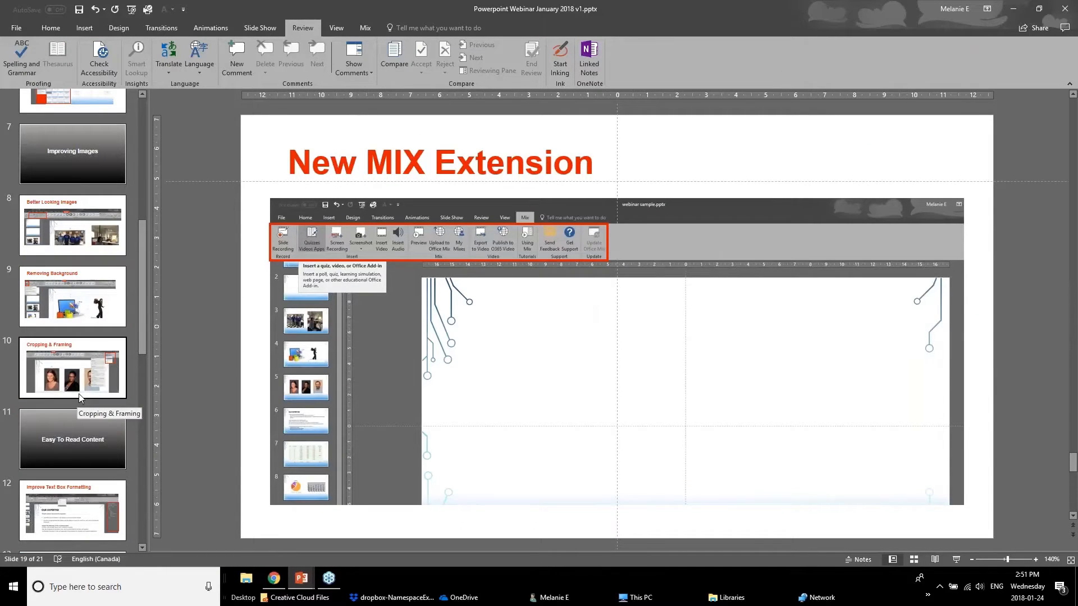
{"action": "scroll", "coordinate": [80, 397], "scroll_direction": "down", "scroll_amount": 10}
{"action": "left_click", "coordinate": [76, 435]}
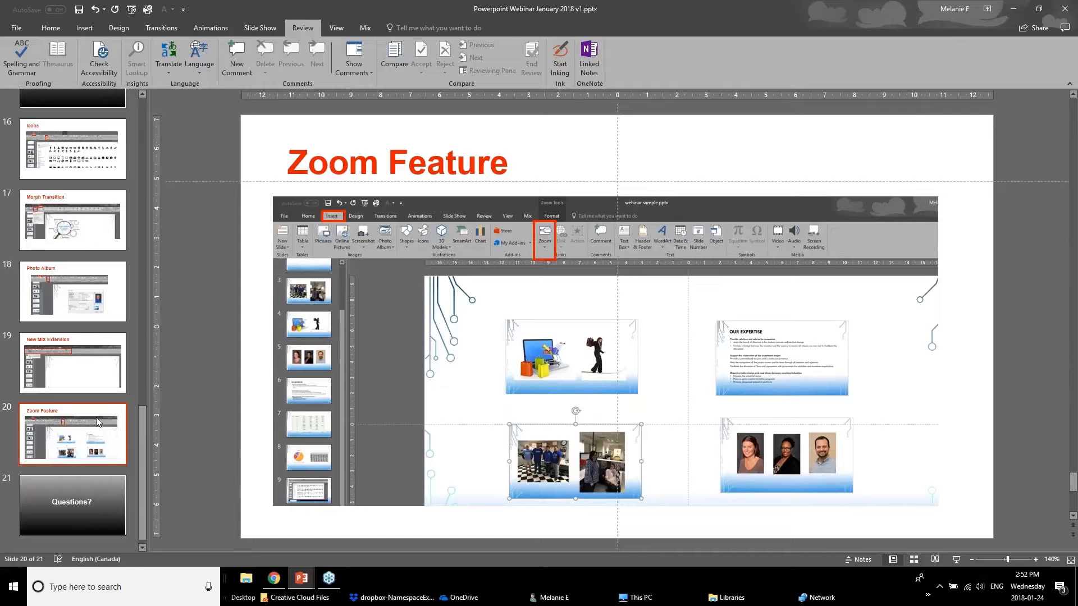
Switch back to webinar sample.pptx and view slide 12 with its four slide zoom thumbnails.
{"action": "mouse_move", "coordinate": [295, 579]}
{"action": "left_click", "coordinate": [301, 579]}
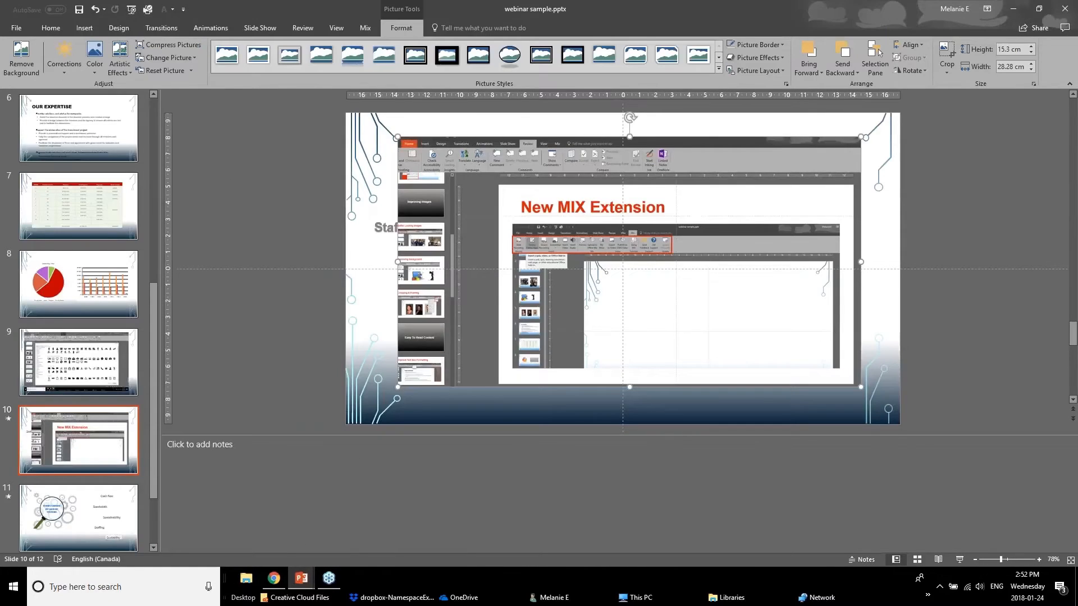
{"action": "scroll", "coordinate": [113, 481], "scroll_direction": "down", "scroll_amount": 2}
{"action": "left_click", "coordinate": [114, 486]}
{"action": "scroll", "coordinate": [107, 413], "scroll_direction": "up", "scroll_amount": 4}
{"action": "scroll", "coordinate": [106, 408], "scroll_direction": "up", "scroll_amount": 3}
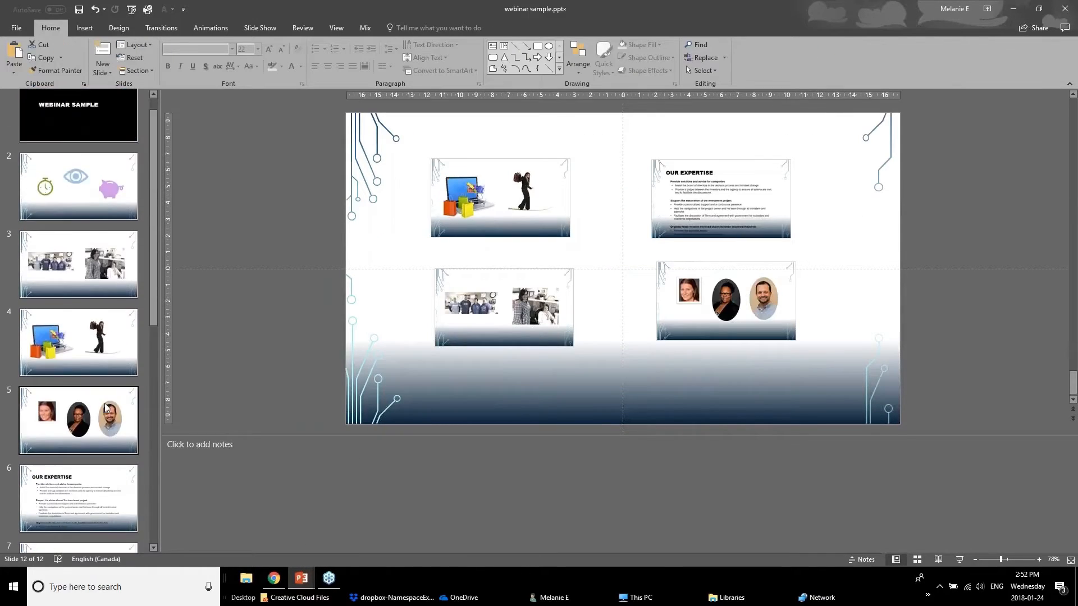
Insert a Summary Zoom after the title slide with slides 2 through 7 as its section starts.
{"action": "left_click", "coordinate": [72, 224]}
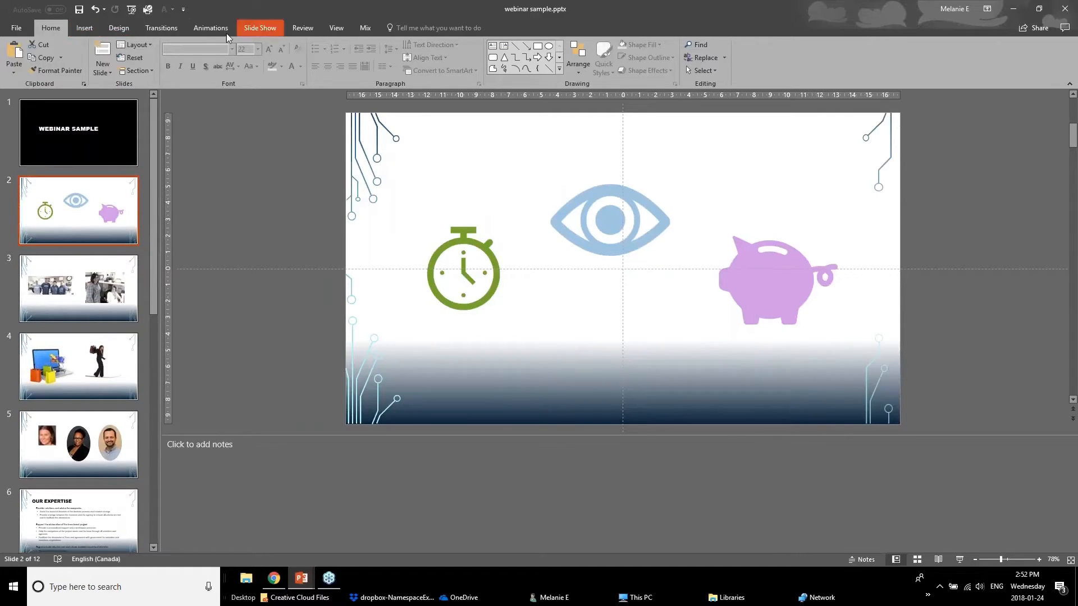
{"action": "left_click", "coordinate": [84, 27]}
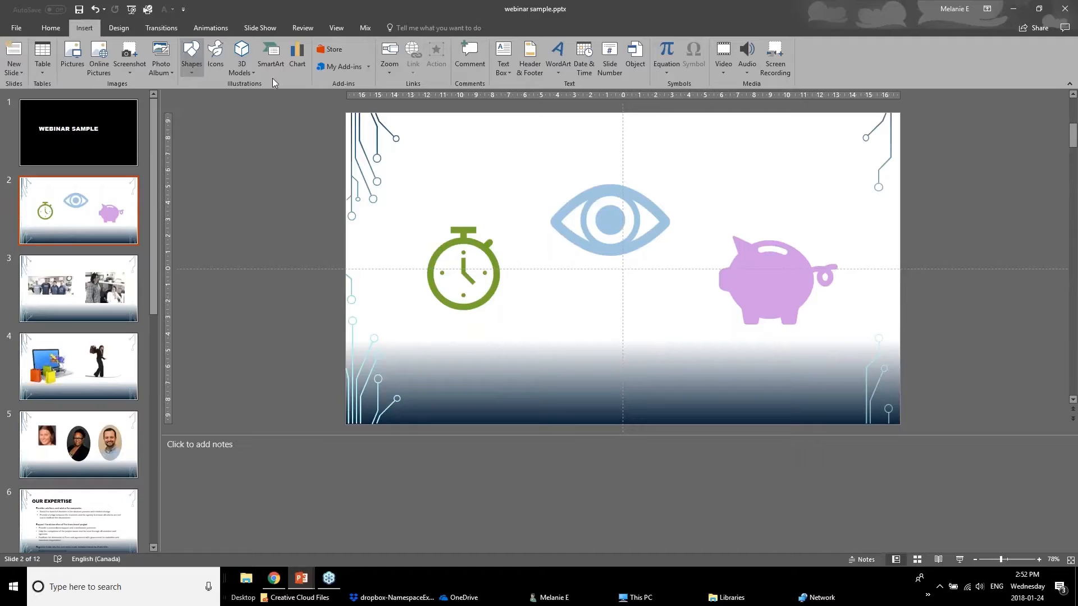
{"action": "left_click", "coordinate": [394, 72]}
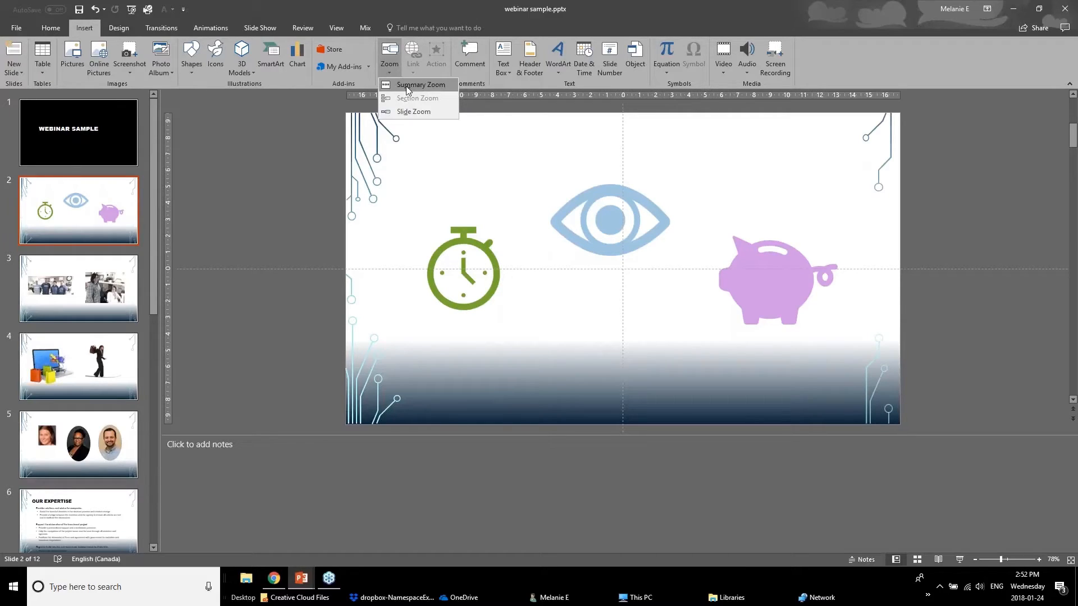
{"action": "left_click", "coordinate": [435, 88]}
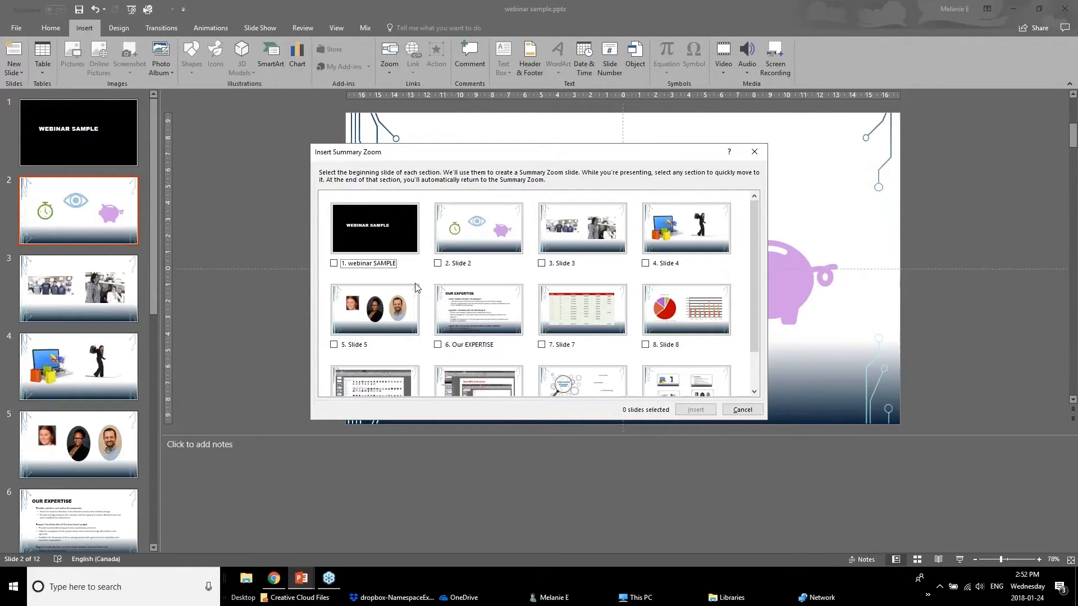
{"action": "left_click", "coordinate": [437, 264]}
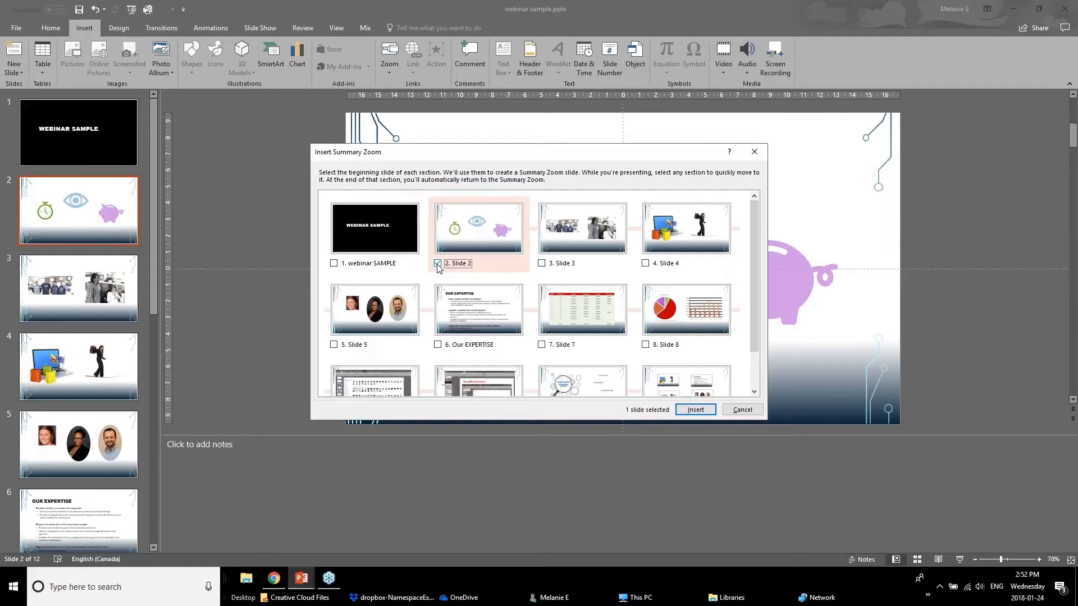
{"action": "left_click", "coordinate": [542, 266]}
{"action": "left_click", "coordinate": [646, 263]}
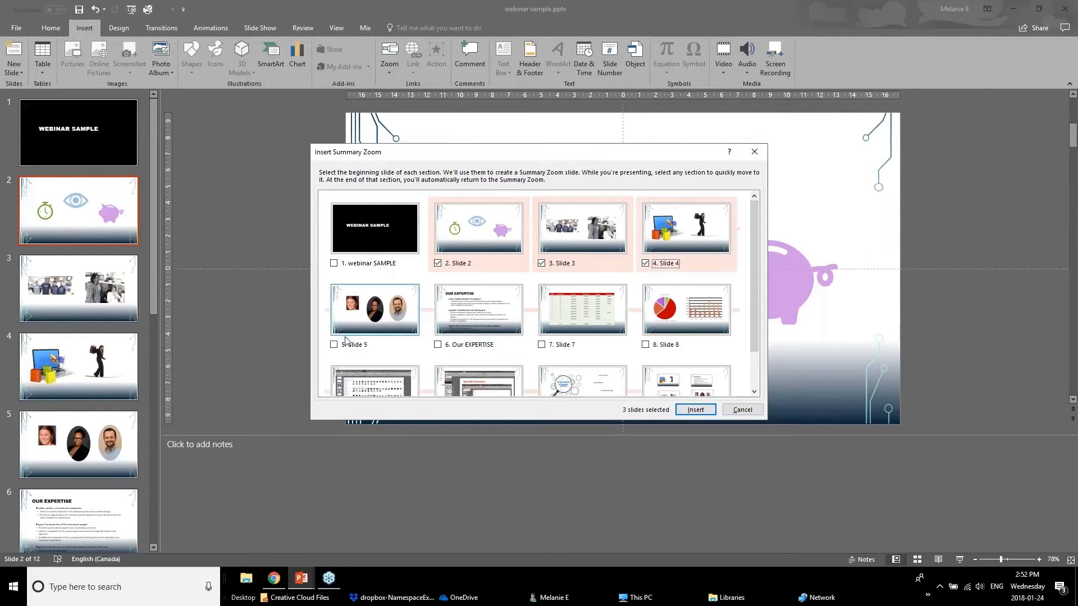
{"action": "left_click", "coordinate": [334, 345]}
{"action": "left_click", "coordinate": [438, 344]}
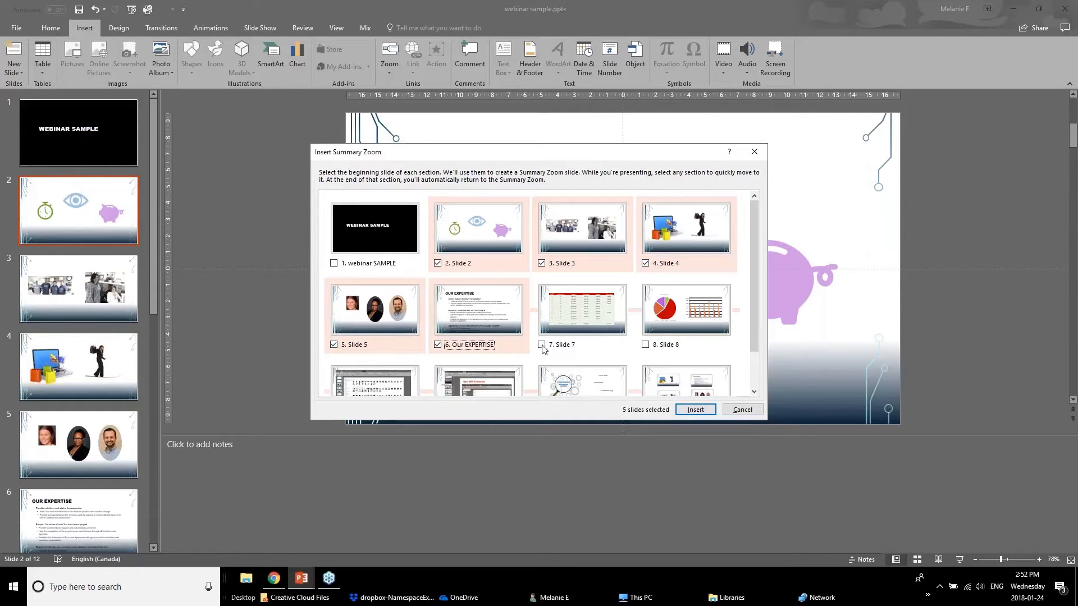
{"action": "left_click", "coordinate": [541, 345]}
{"action": "left_click", "coordinate": [691, 411]}
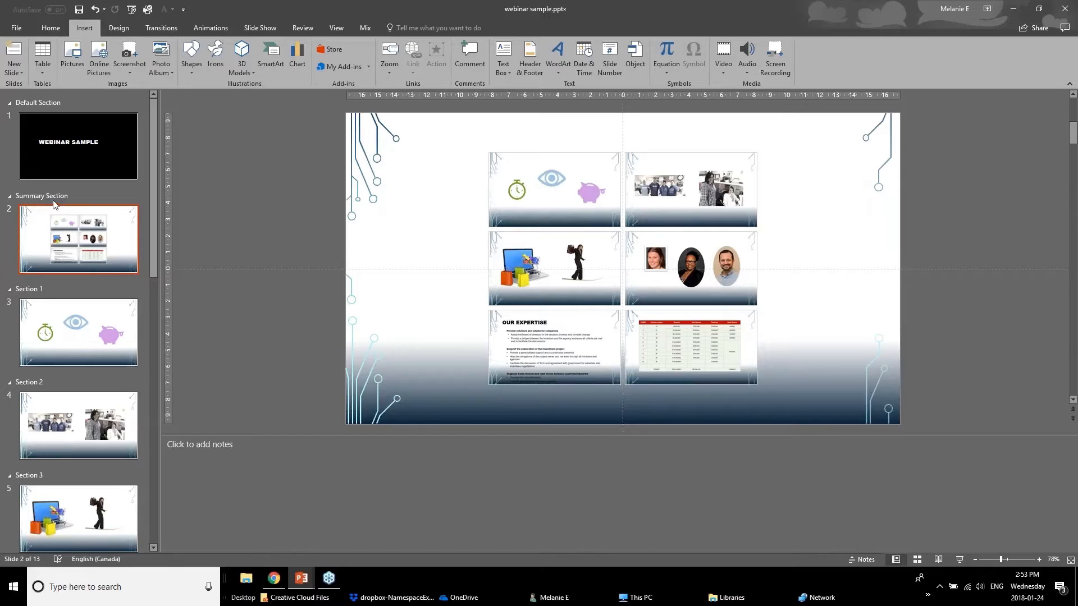
Shift the icons, team photos, shopping and Our Expertise thumbnails slightly left within the summary zoom.
{"action": "left_click_drag", "start_coordinate": [542, 188], "coordinate": [497, 183]}
{"action": "left_click_drag", "start_coordinate": [637, 200], "coordinate": [603, 198]}
{"action": "left_click_drag", "start_coordinate": [556, 269], "coordinate": [518, 269]}
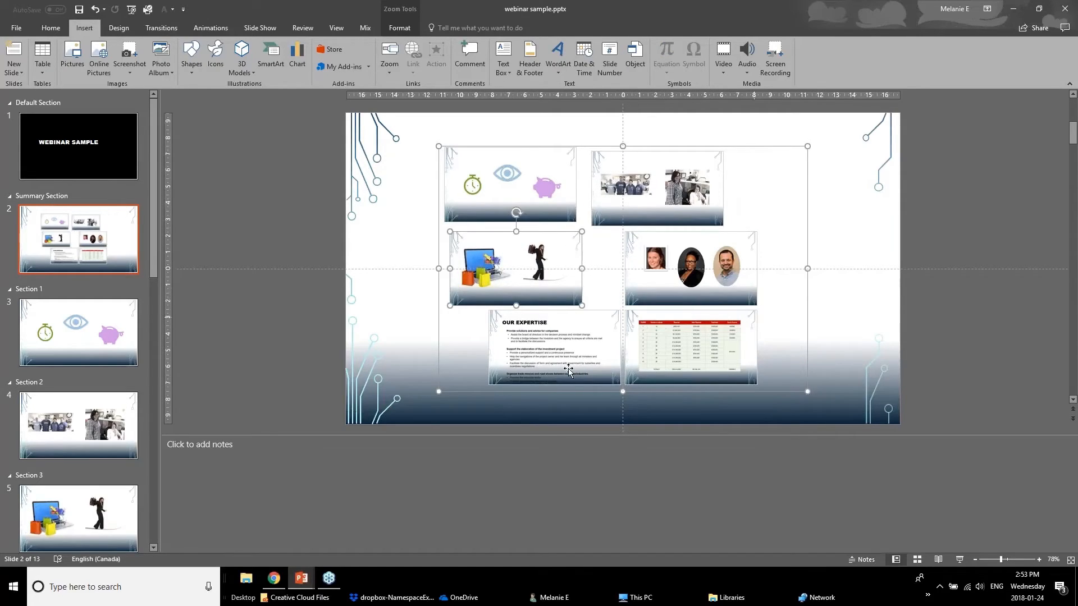
{"action": "left_click_drag", "start_coordinate": [568, 372], "coordinate": [529, 372]}
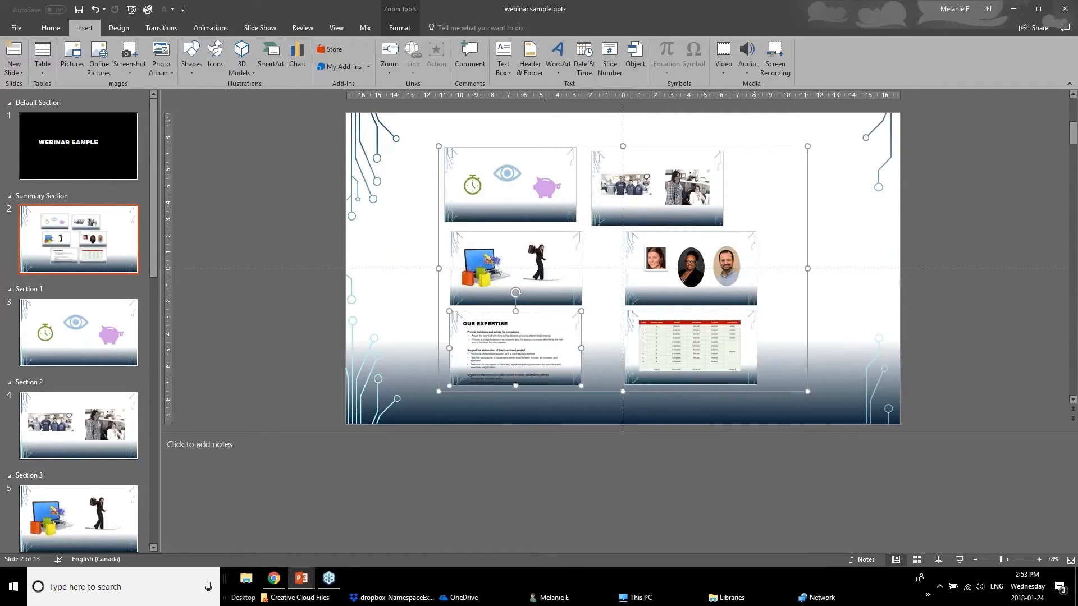
{"action": "left_click", "coordinate": [271, 278]}
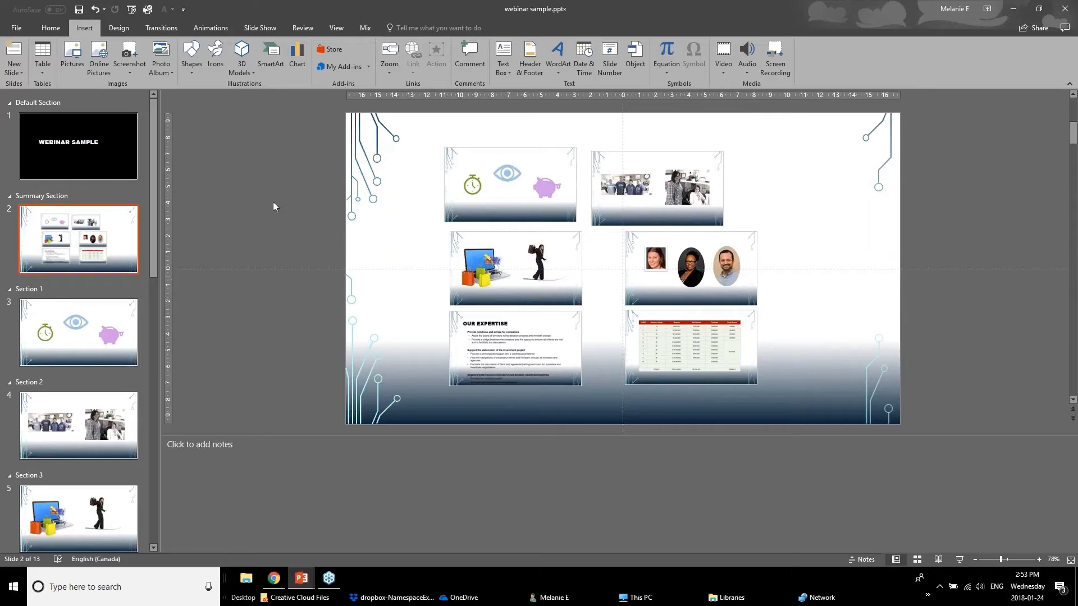
Run the slide show from the start and test the summary zoom by opening its icons, team photos and shopping thumbnails.
{"action": "left_click", "coordinate": [131, 10]}
{"action": "left_click", "coordinate": [388, 435]}
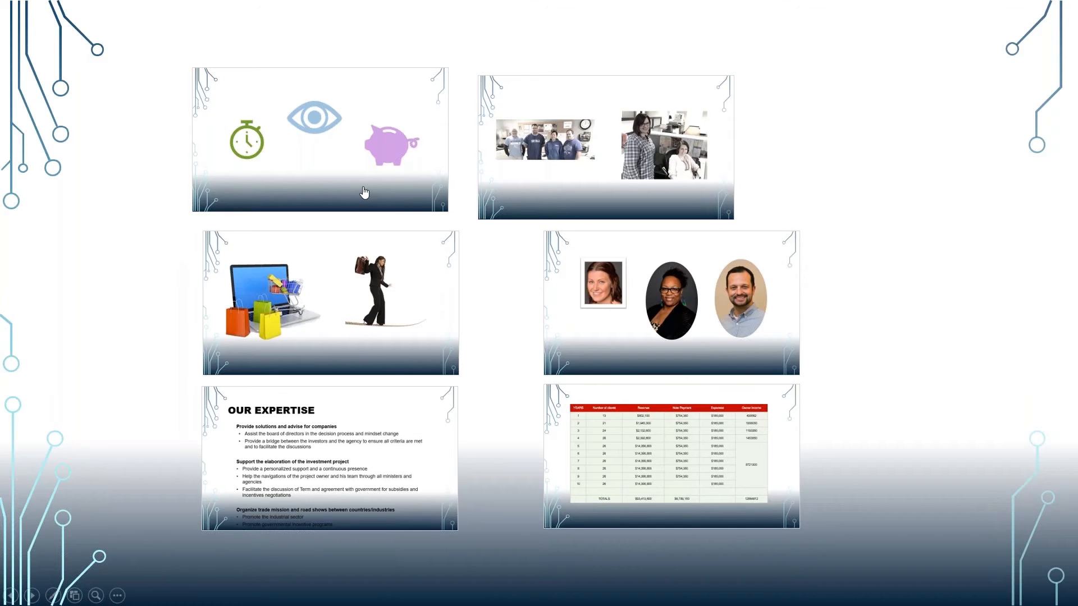
{"action": "left_click", "coordinate": [363, 192]}
{"action": "left_click", "coordinate": [378, 218]}
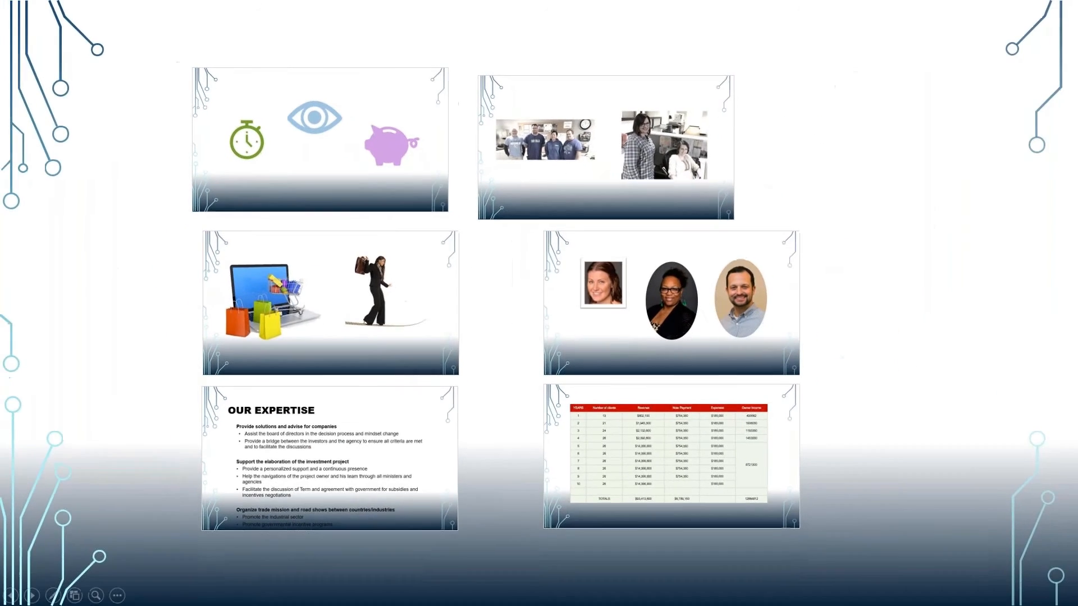
{"action": "left_click", "coordinate": [691, 217]}
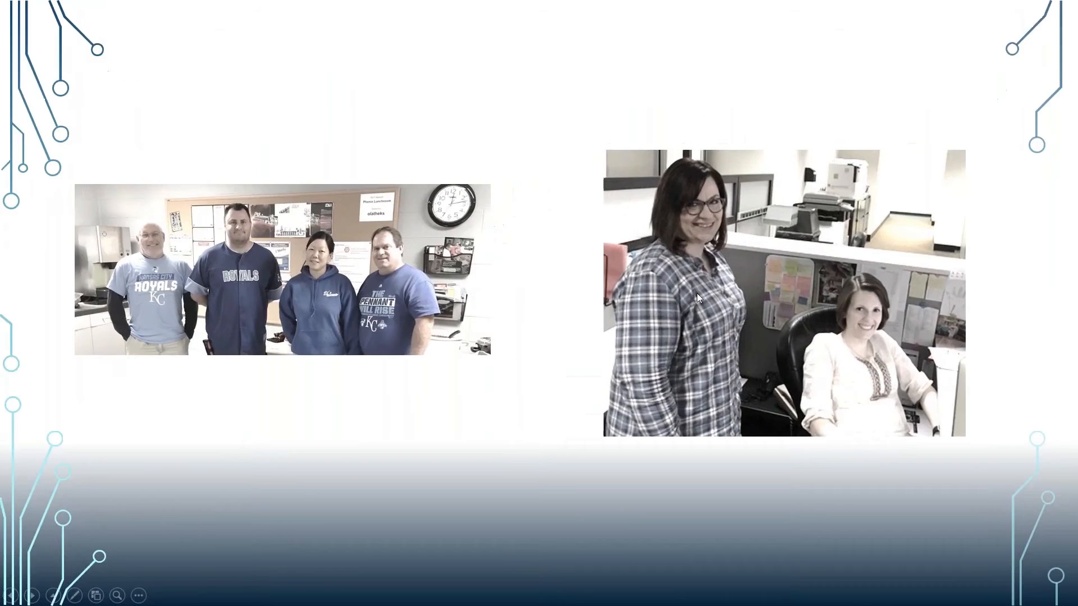
{"action": "left_click", "coordinate": [697, 295]}
{"action": "left_click", "coordinate": [307, 361]}
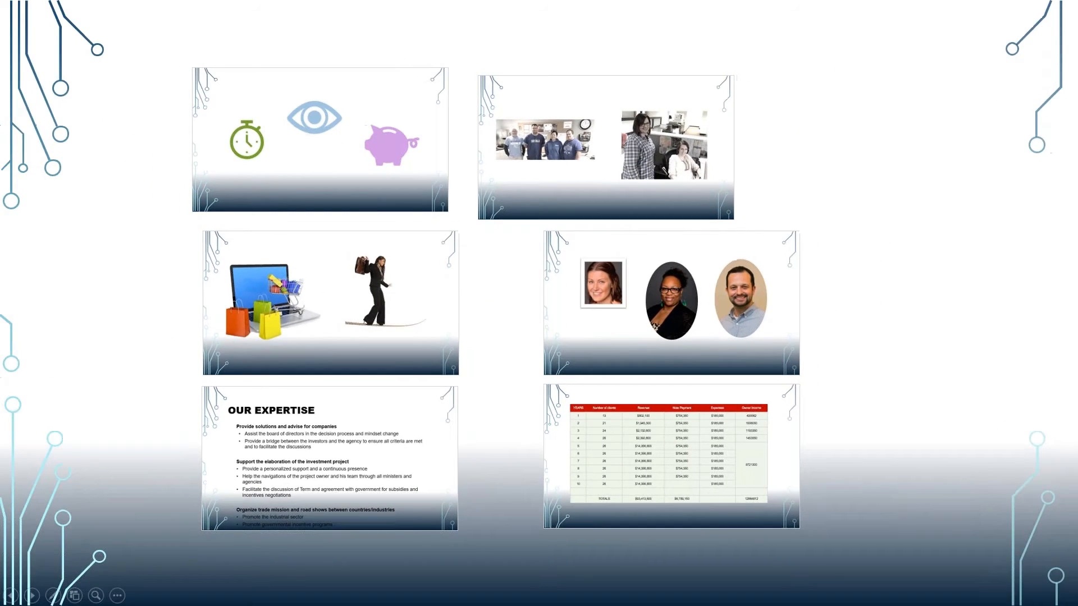